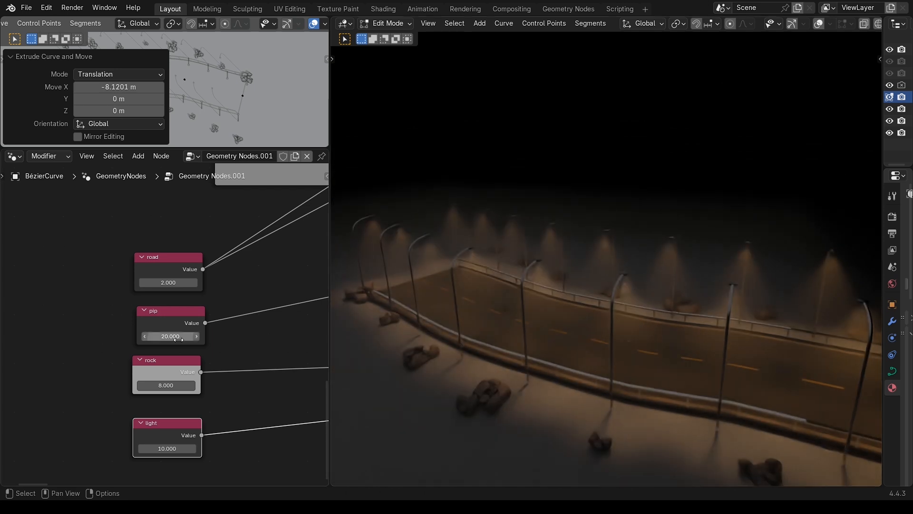
Step: Undo the last extrusion of the road curve and remove its extra control points to shorten the road
left_click_drag(168, 389, 194, 385)
scroll(178, 347, "down", 12)
mouse_move(295, 329)
middle_mouse_down()
mouse_move(178, 346)
mouse_move(304, 333)
middle_mouse_up()
scroll(170, 348, "up", 14)
key("ctrl+z")
key("x")
left_click(74, 76)
mouse_move(191, 264)
left_mouse_down()
mouse_move(226, 265)
mouse_move(192, 264)
left_mouse_up()
key("ctrl+z")
Step: Set the light node's value to 5 and the rock node's value to 10
left_click(192, 434)
type("5")
key("Return")
left_click(191, 370)
type("10")
key("Return")
Step: Extrude the end point of the road curve outward along +X and hide the render-disabled object in the viewport
key("e")
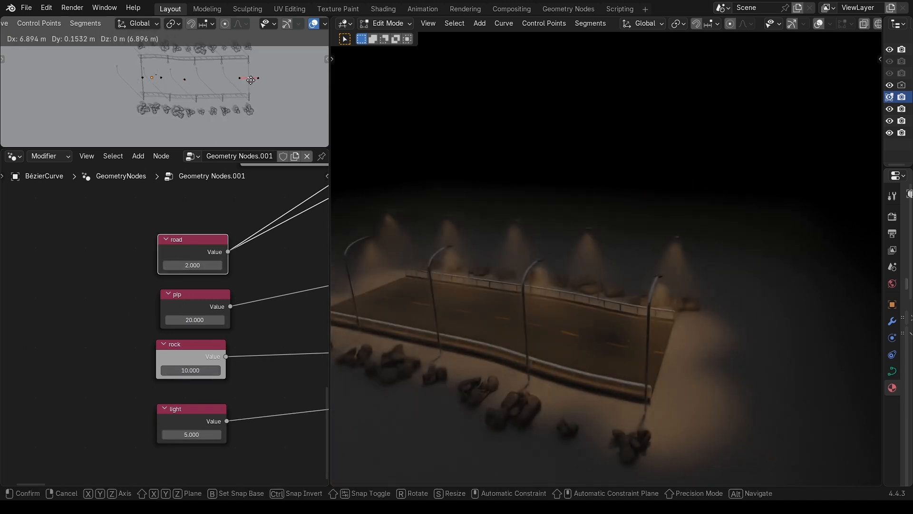
left_click(193, 75)
left_click(233, 84)
left_click(889, 86)
middle_click_drag(637, 285, 576, 268)
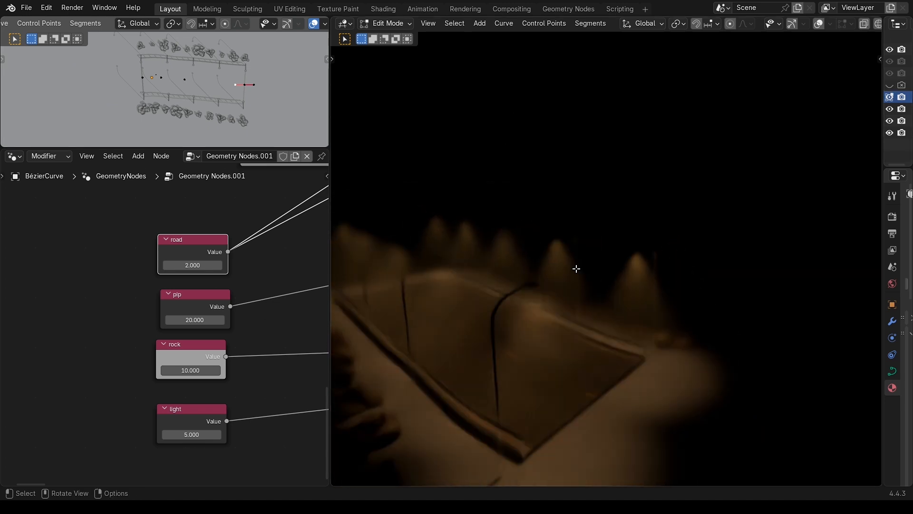
scroll(576, 269, "up", 2)
scroll(576, 269, "down", 2)
Step: Extrude the opposite end point of the road curve outward along -X to lengthen the road
left_click(142, 77)
key("e")
left_click(67, 79)
left_click(241, 87)
left_click(161, 77)
key("r")
right_click(204, 92)
Step: Try a value of 10 in the light node and return it to 5
left_click(191, 434)
type("10")
key("Return")
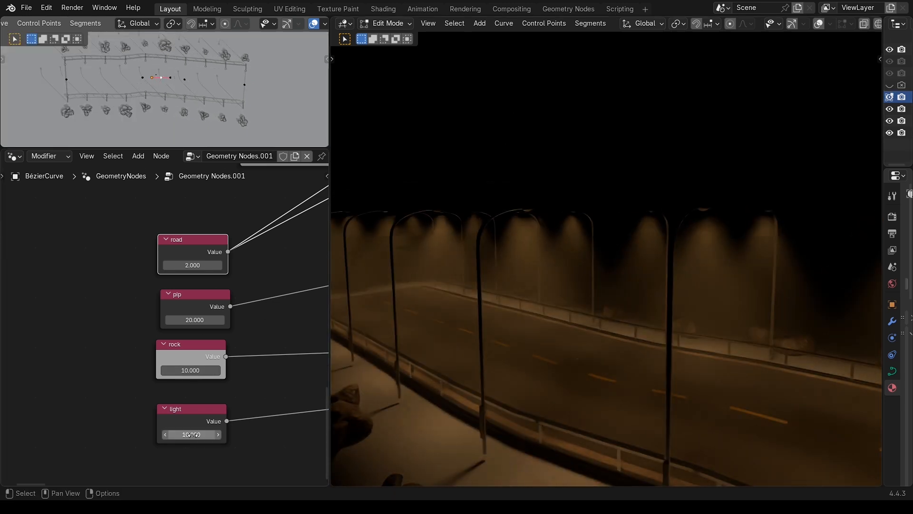
middle_click_drag(723, 245, 723, 250)
left_click(202, 435)
type("5")
key("Return")
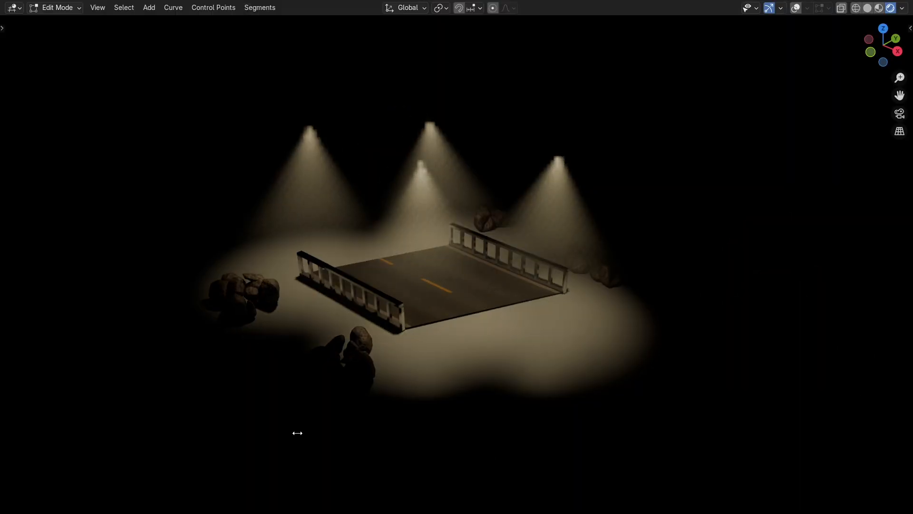
left_click(341, 241)
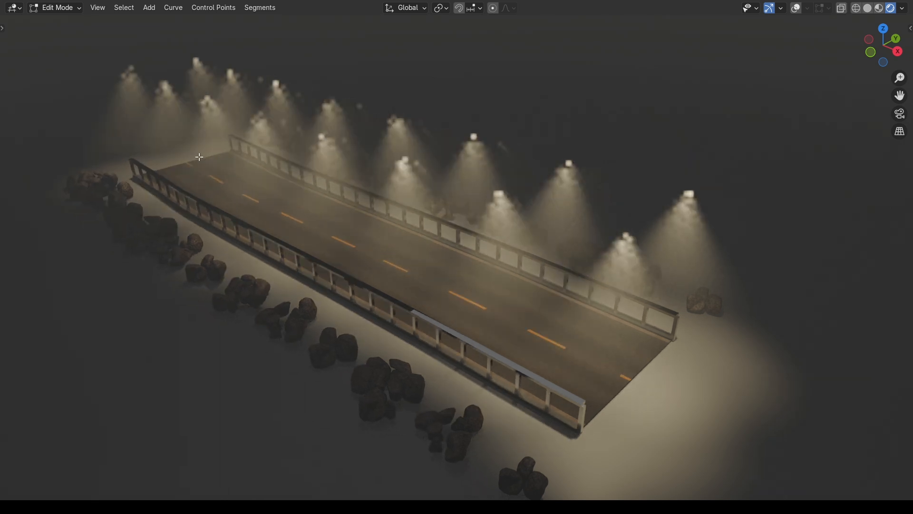
key("g")
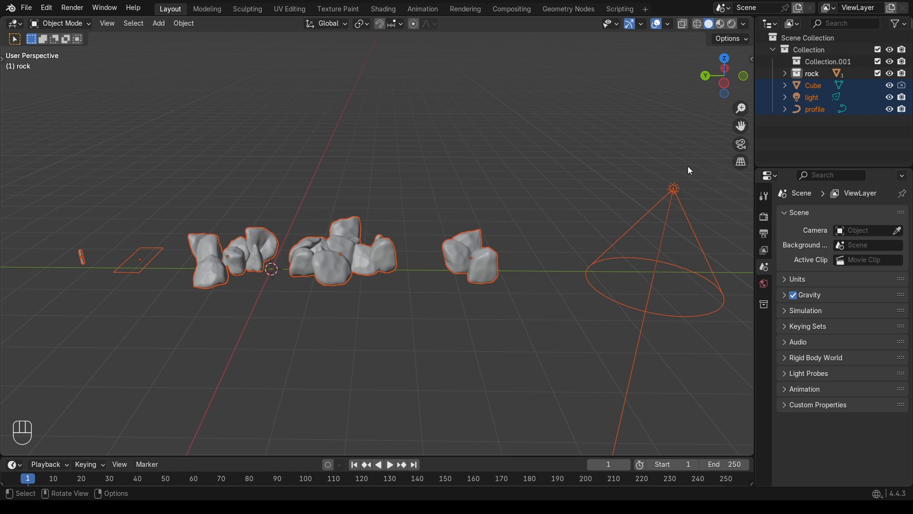
Step: Select the profile, Cube, rock and light objects together and hide them from the viewport
left_click(144, 268)
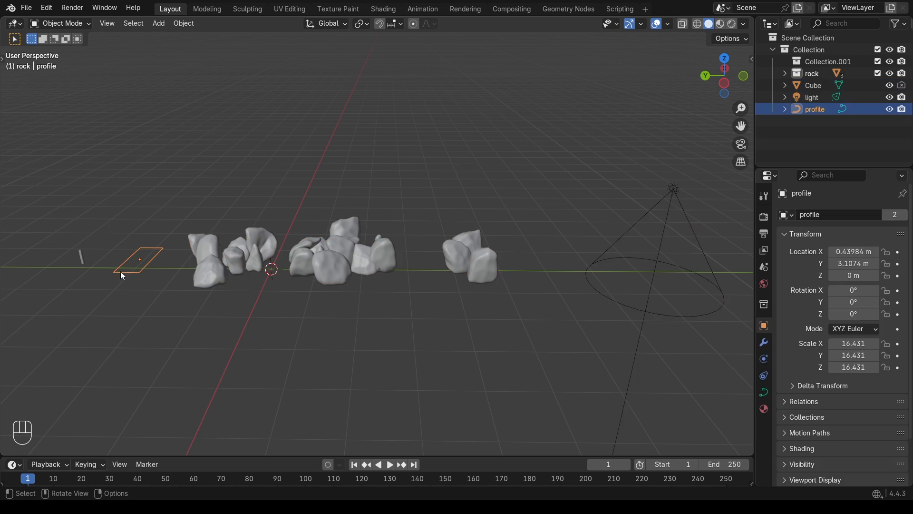
left_click(80, 259)
left_click_drag(60, 195, 654, 301)
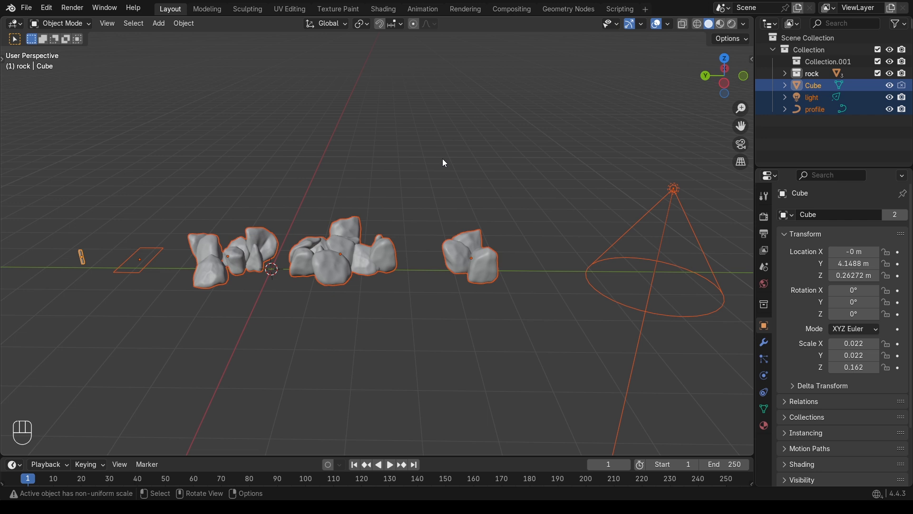
key("h")
left_click_drag(740, 126, 830, 82)
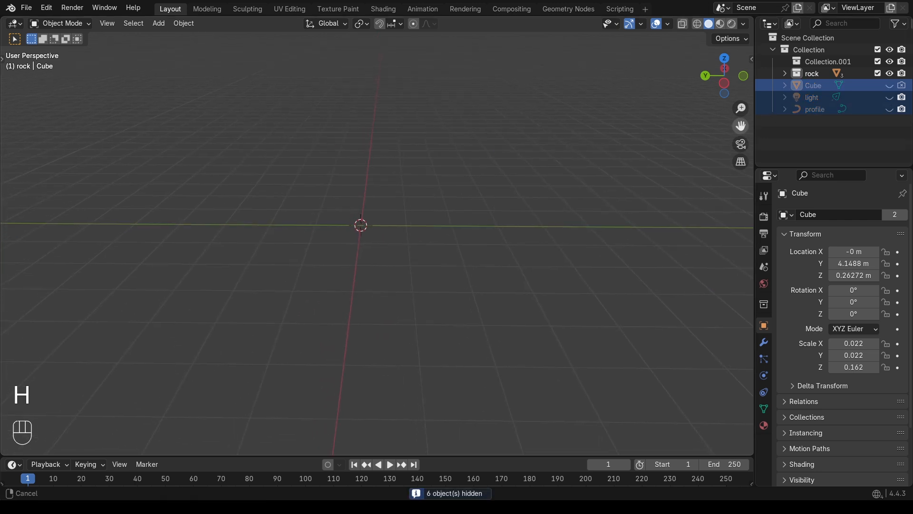
Step: Add a Bézier curve at the world origin
middle_click_drag(403, 180, 401, 199)
scroll(401, 200, "up", 2)
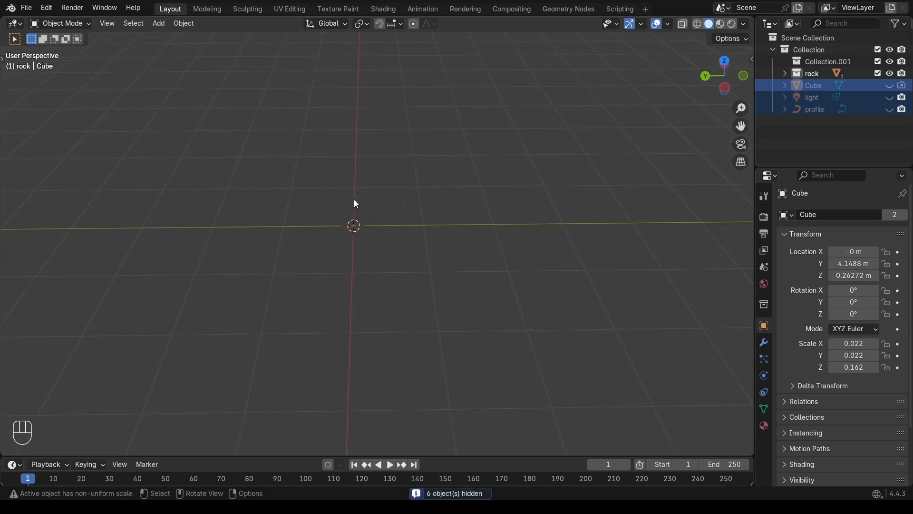
key("shift+a")
mouse_move(384, 199)
left_click(435, 199)
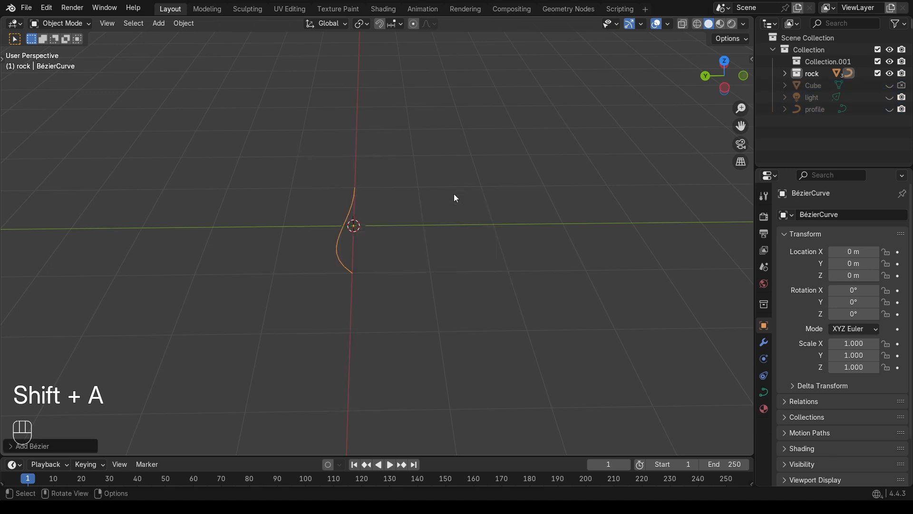
middle_click_drag(354, 206, 353, 205)
left_click_drag(740, 126, 781, 128)
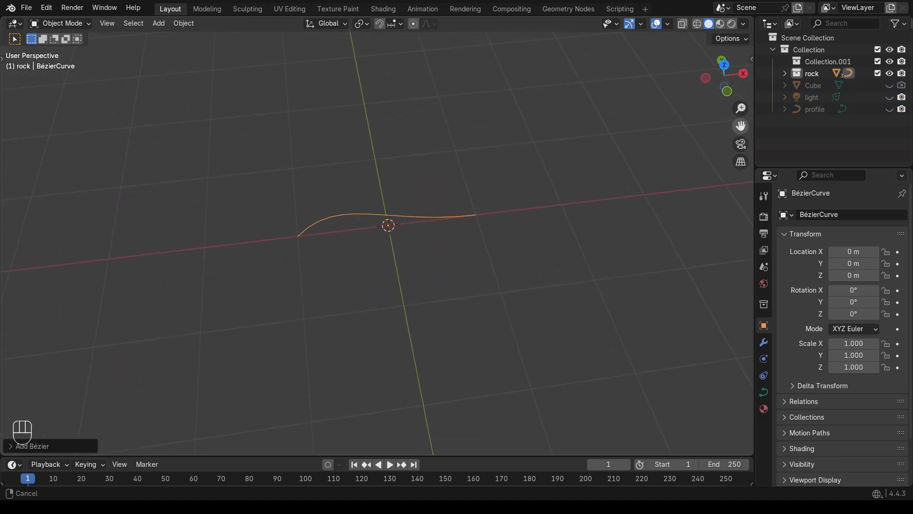
middle_click_drag(427, 208, 428, 222)
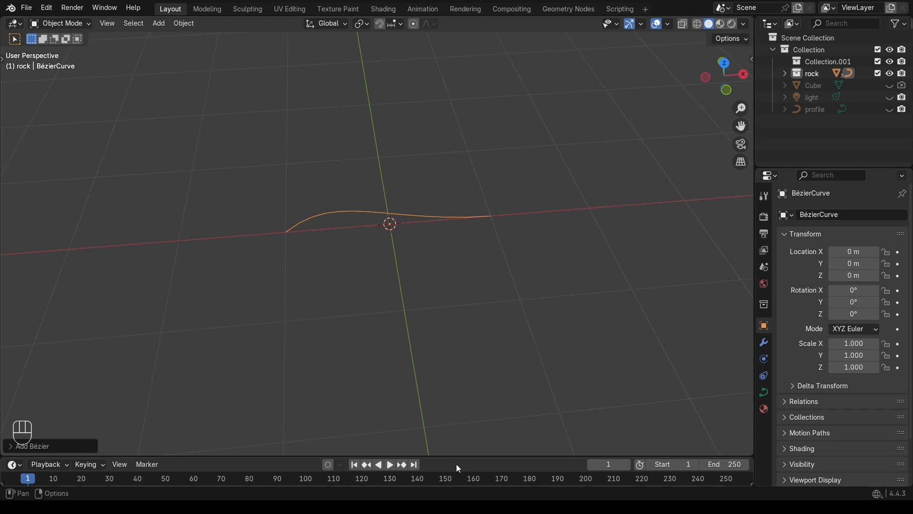
Step: Enlarge the timeline area, turn it into a Geometry Node Editor, and create a new node tree for the curve
left_click_drag(471, 456, 481, 166)
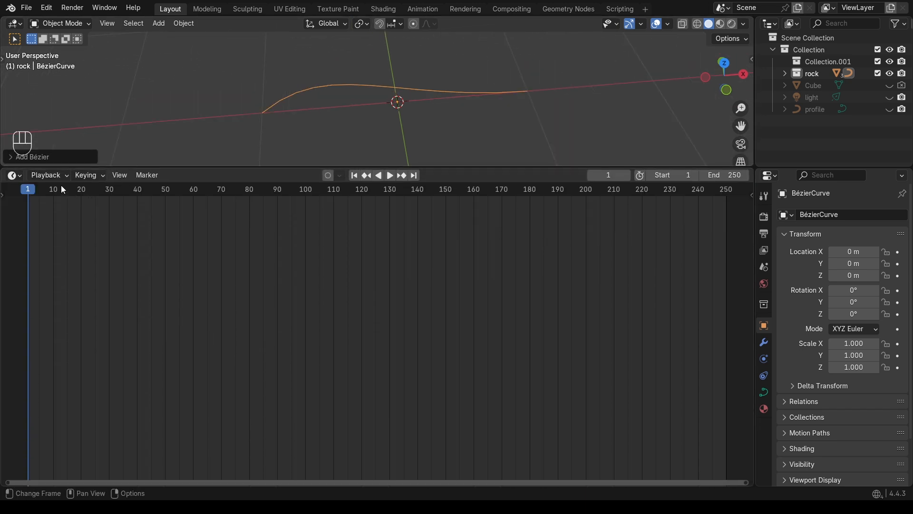
left_click(14, 176)
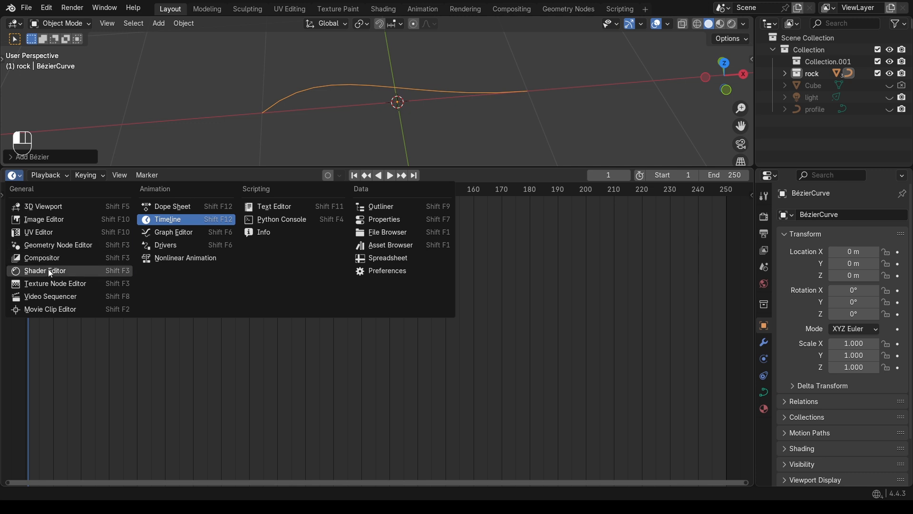
left_click(69, 246)
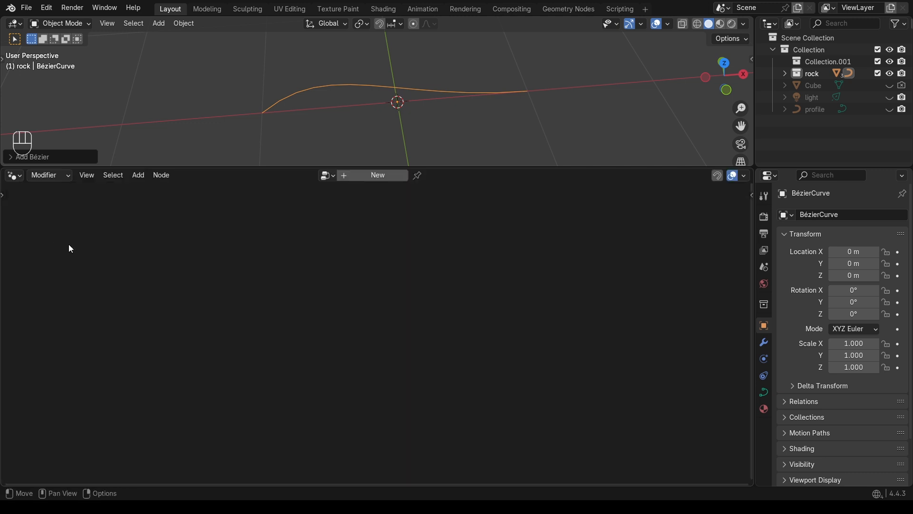
left_click(375, 176)
Step: Insert a Resample Curve node between Group Input and Group Output
scroll(429, 271, "left", 5)
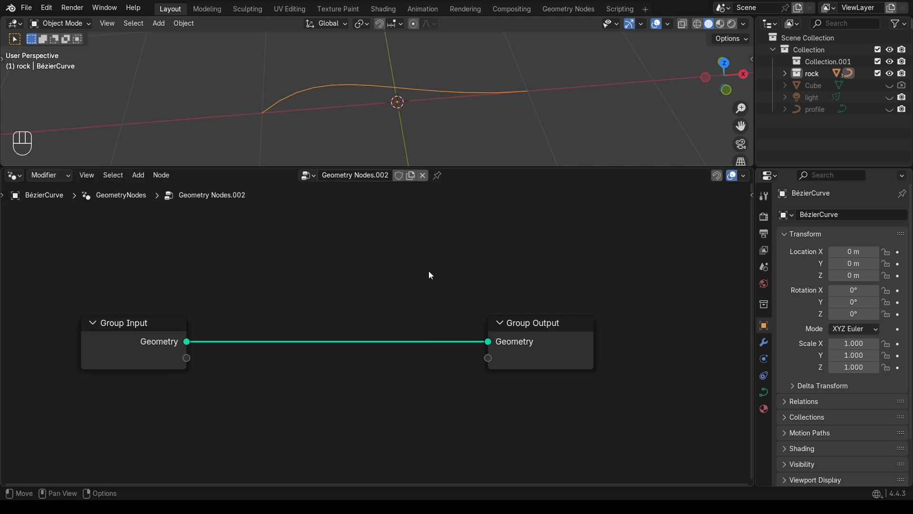
scroll(429, 271, "left", 1)
scroll(429, 271, "down", 1)
scroll(429, 271, "right", 1)
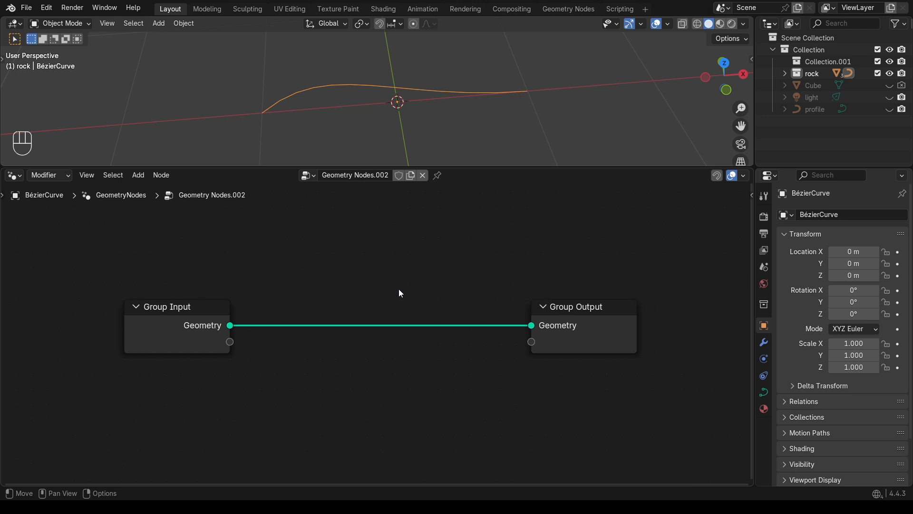
key("shift+a")
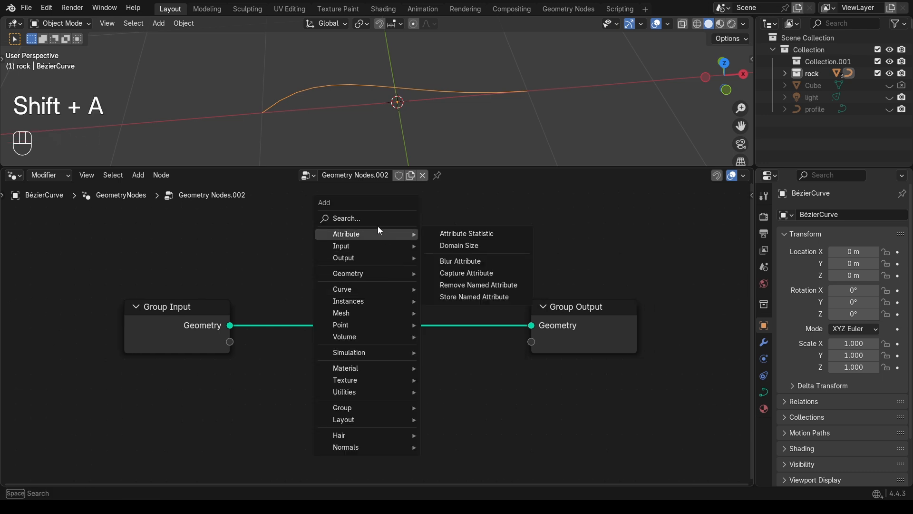
left_click(378, 219)
left_click(450, 265)
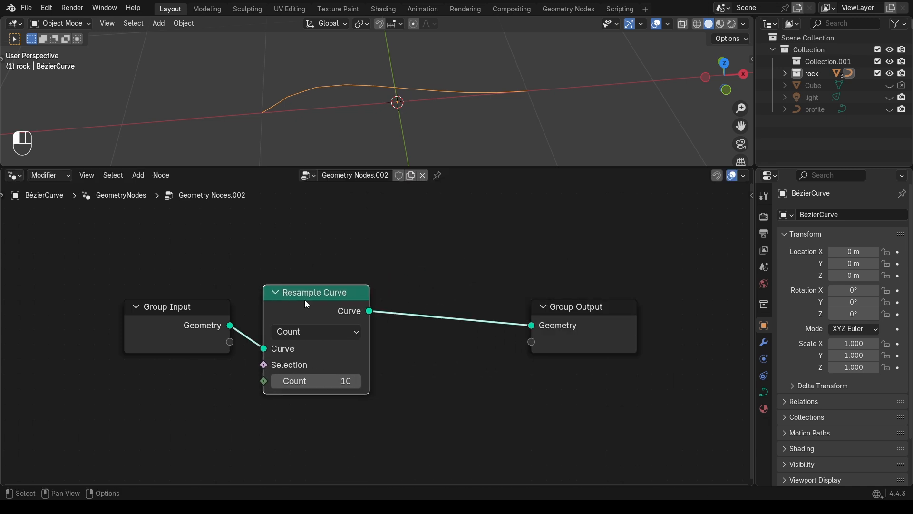
left_click(304, 300)
Step: Insert a Set Spline Type node after Resample Curve and set its type to Catmull Rom
scroll(427, 323, "right", 5)
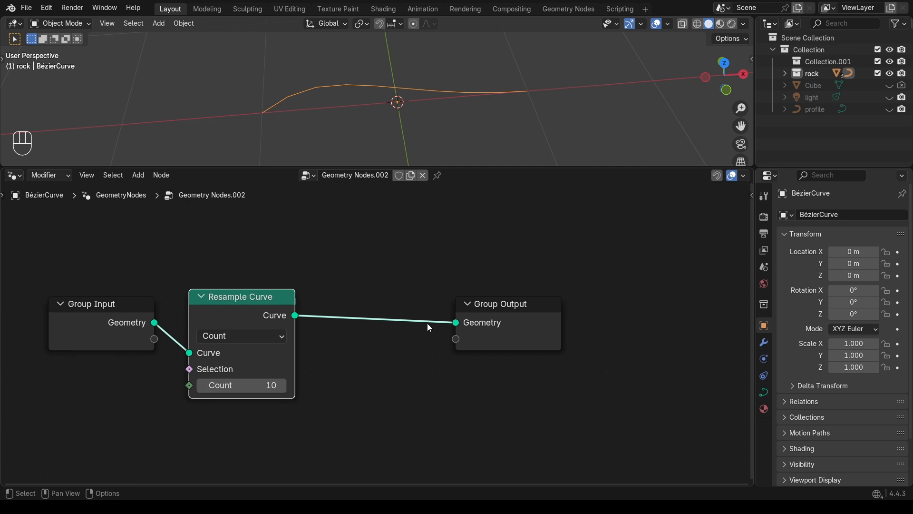
left_click_drag(478, 308, 629, 303)
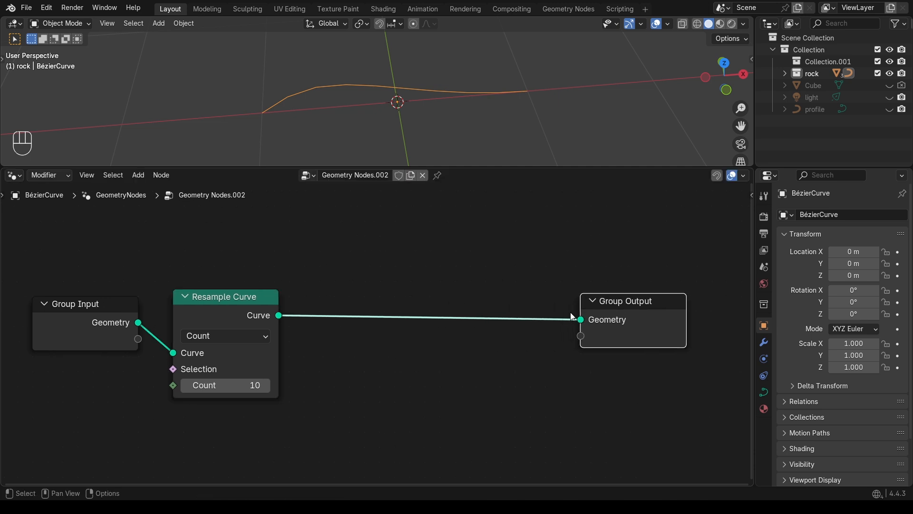
key("shift+a")
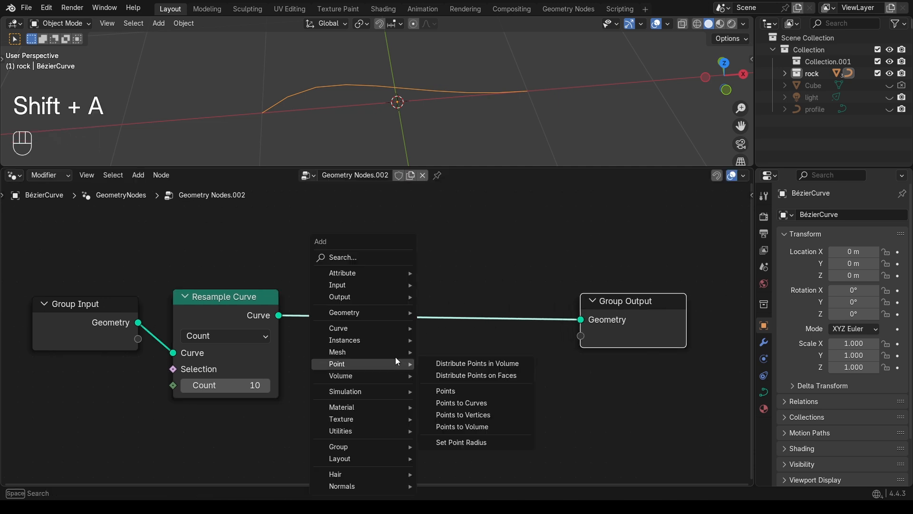
left_click(386, 258)
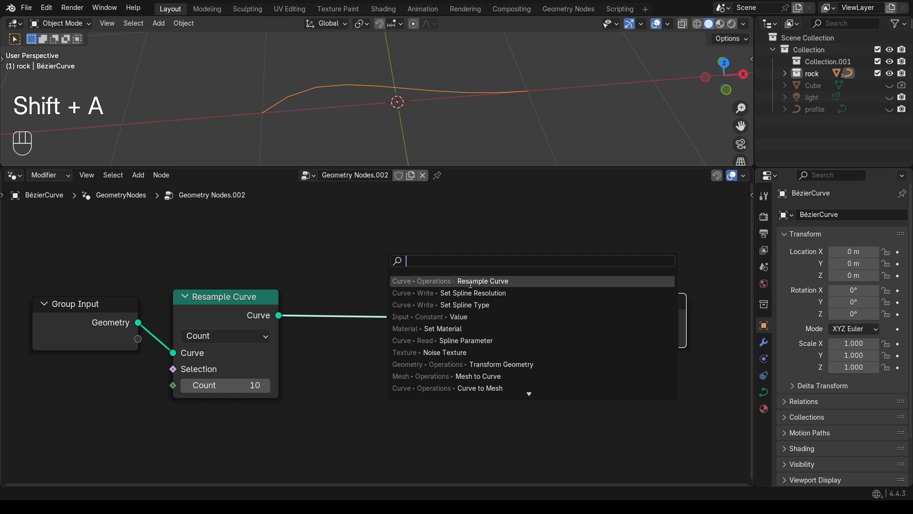
left_click(463, 305)
left_click(314, 288)
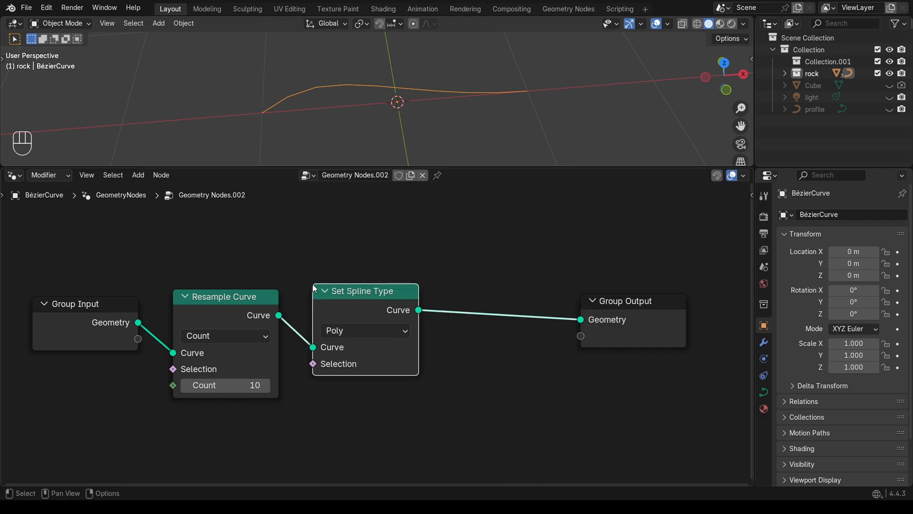
left_click(353, 331)
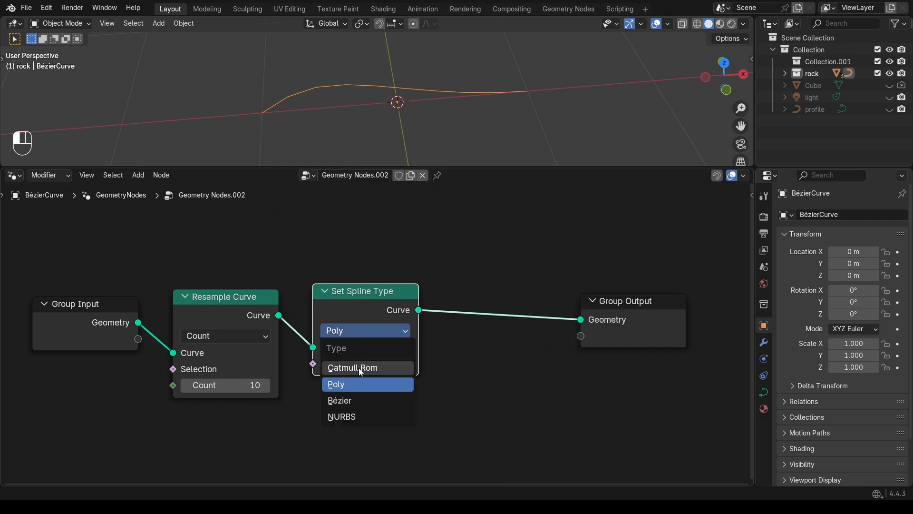
left_click(386, 366)
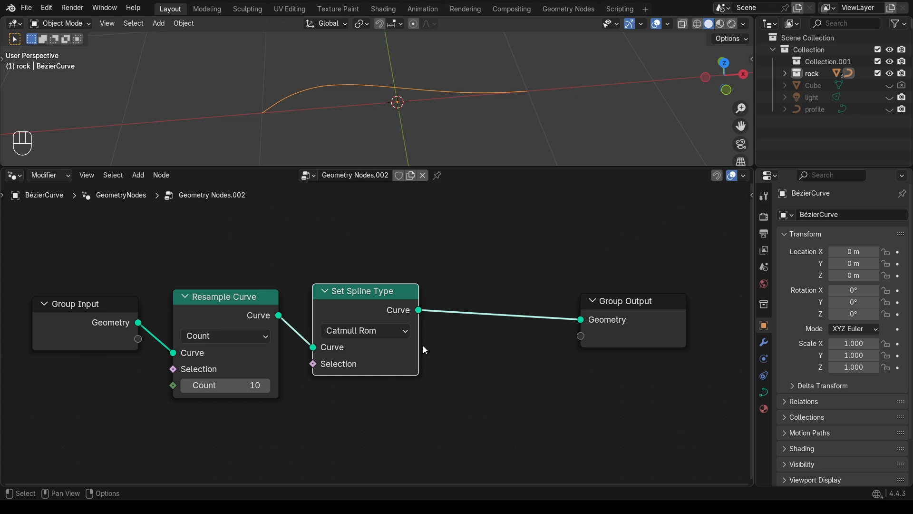
Step: Insert a Set Spline Resolution node after Set Spline Type and set its resolution to 2
middle_click_drag(438, 349, 395, 348)
left_click_drag(598, 307, 680, 311)
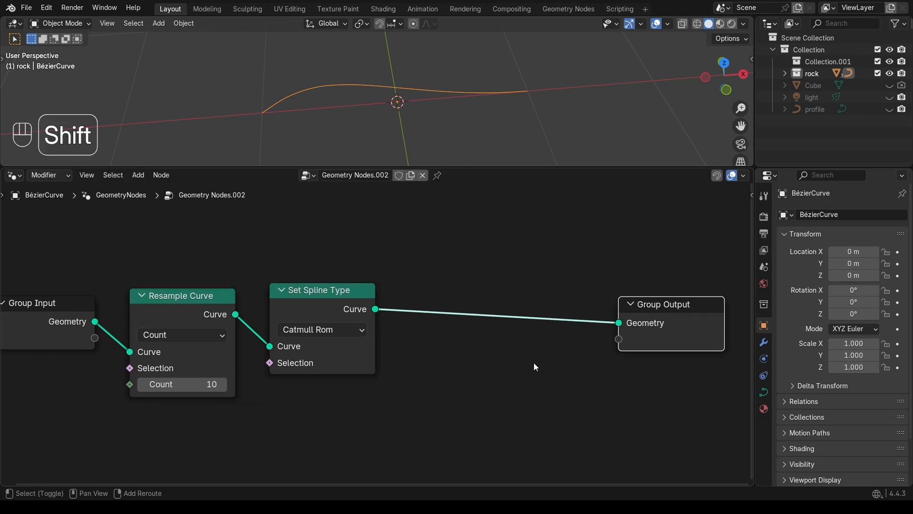
key("shift+a")
mouse_move(534, 363)
left_click(518, 257)
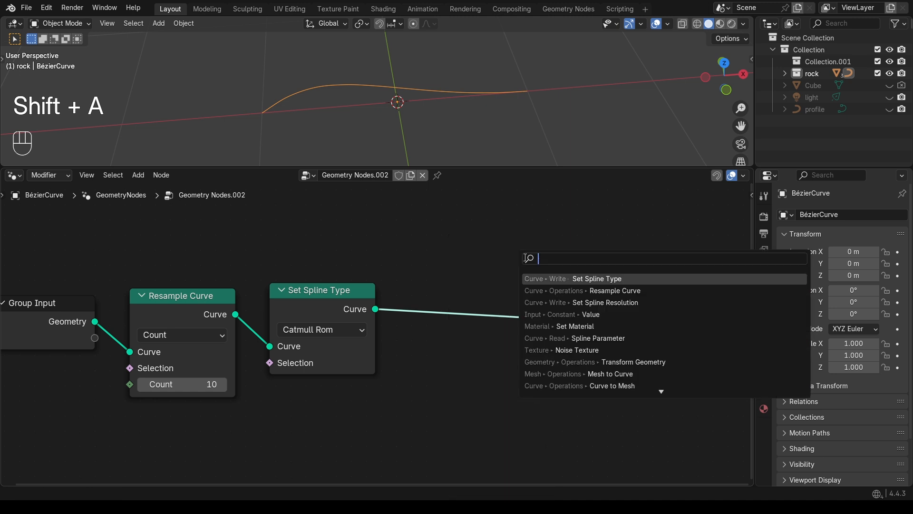
left_click(595, 303)
left_click(438, 277)
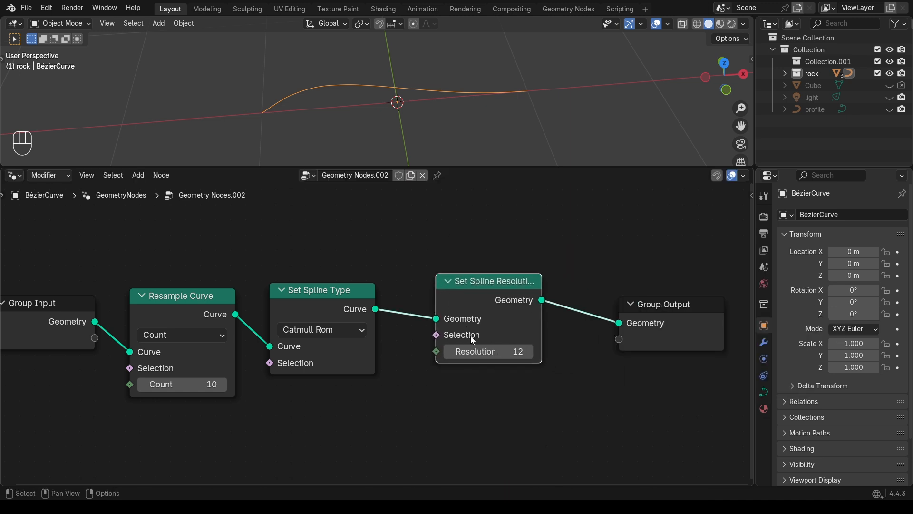
left_click(476, 352)
type("2")
key("Return")
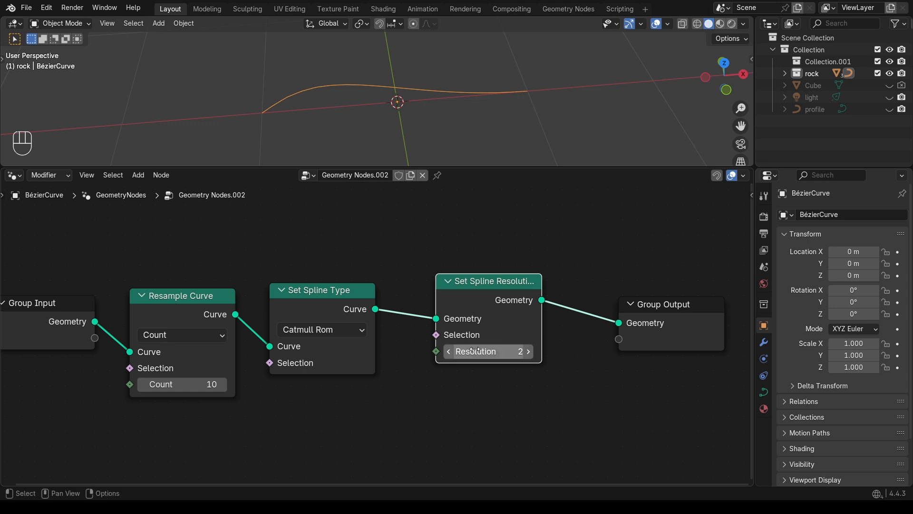
Step: Insert a Curve to Mesh node between Set Spline Resolution and Group Output, spacing the neighbouring nodes to fit
scroll(409, 292, "down", 1)
middle_click_drag(658, 324, 567, 310)
left_click_drag(567, 310, 663, 295)
middle_click_drag(643, 299, 595, 306)
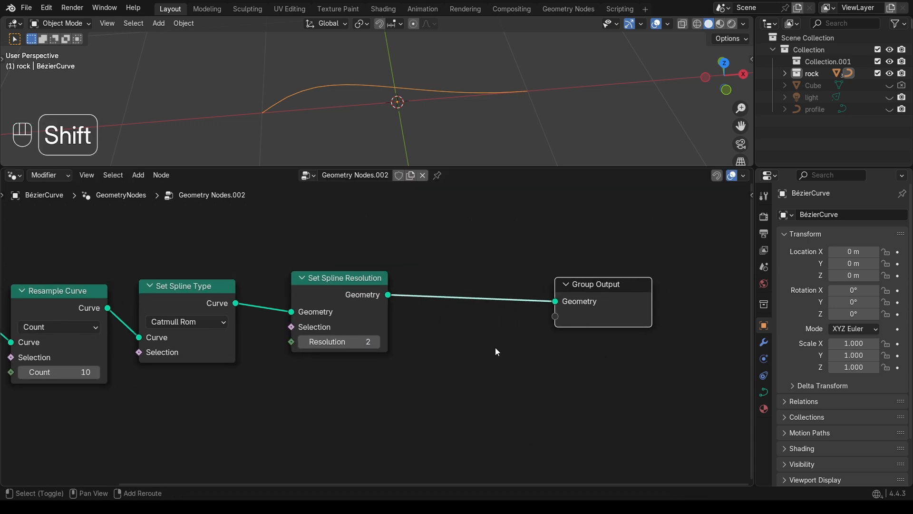
key("shift+a")
type("cur")
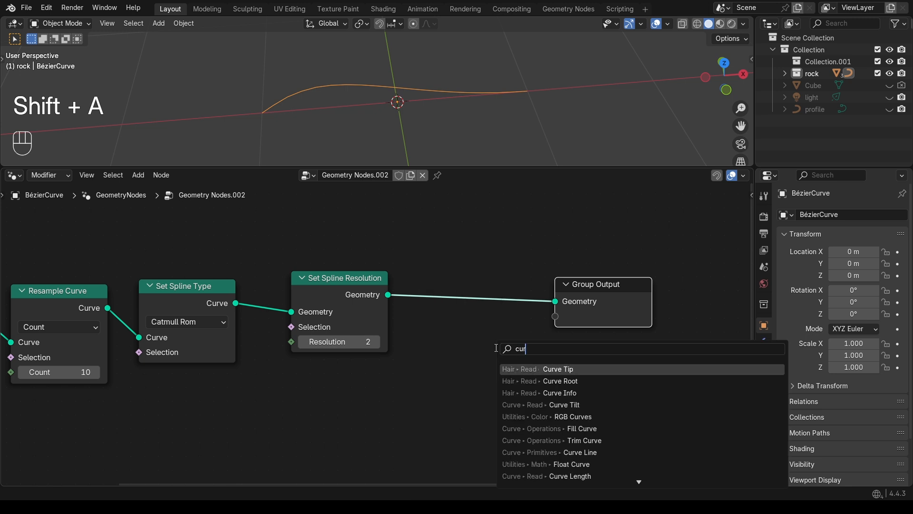
type("ve to")
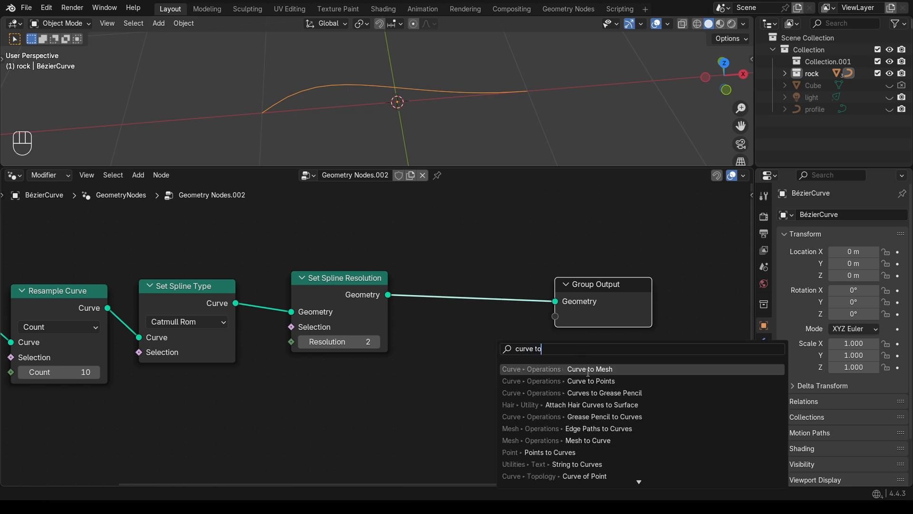
left_click(589, 370)
left_click_drag(306, 287, 306, 287)
middle_click_drag(406, 354, 423, 287)
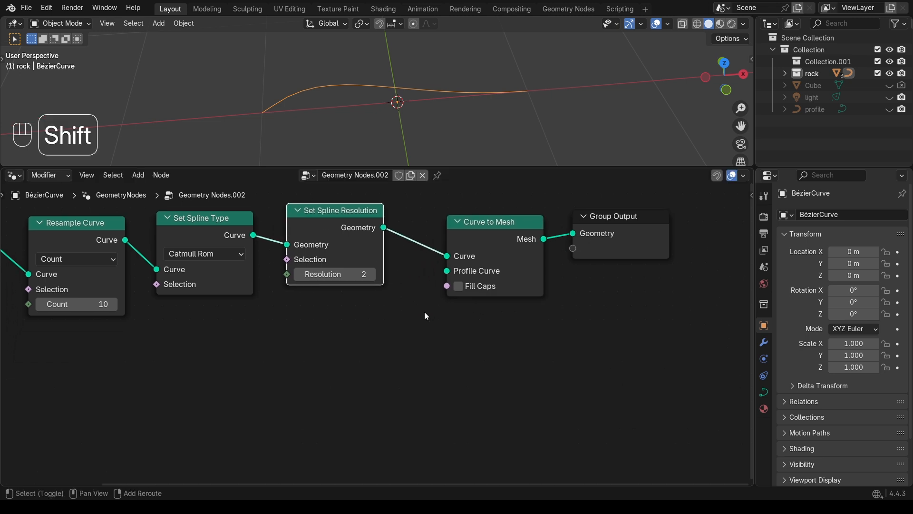
Step: Add a Curve Line node and connect its Curve output to the Profile Curve input of Curve to Mesh
key("shift+a")
type("cur")
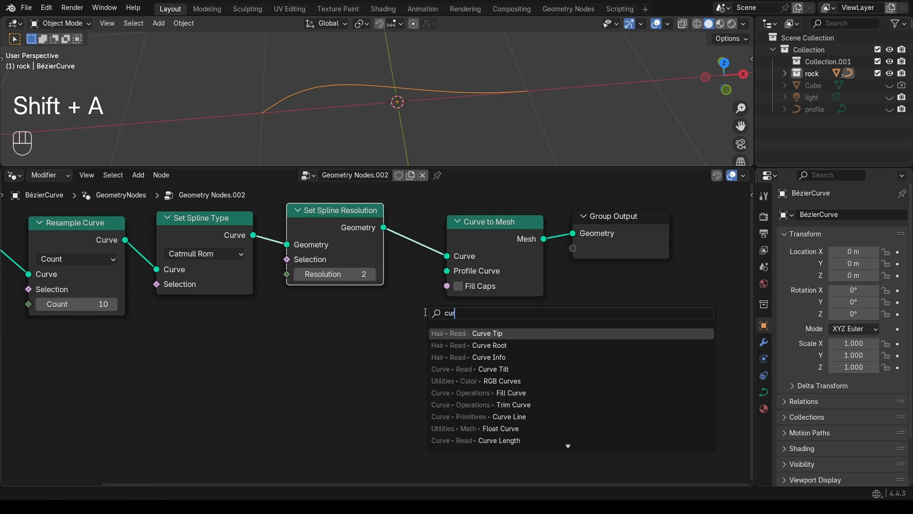
type("ve li")
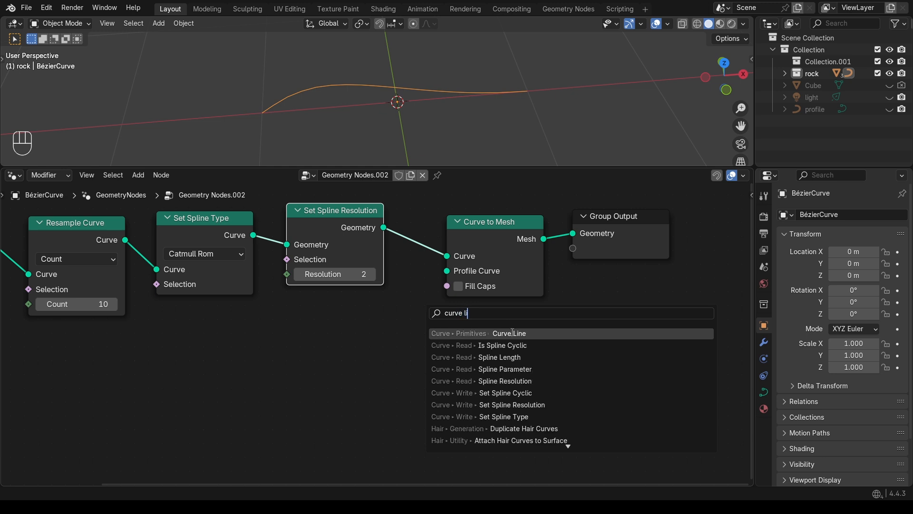
left_click(512, 333)
left_click(269, 303)
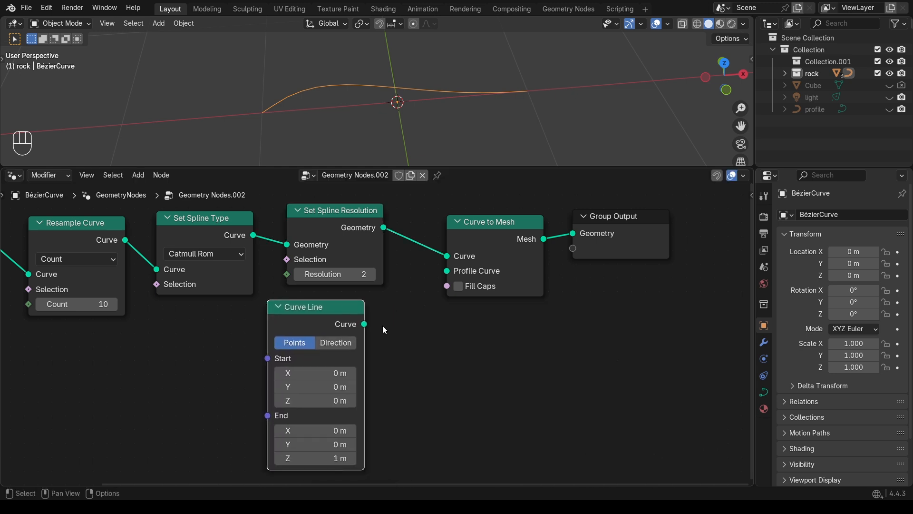
left_click_drag(365, 324, 447, 271)
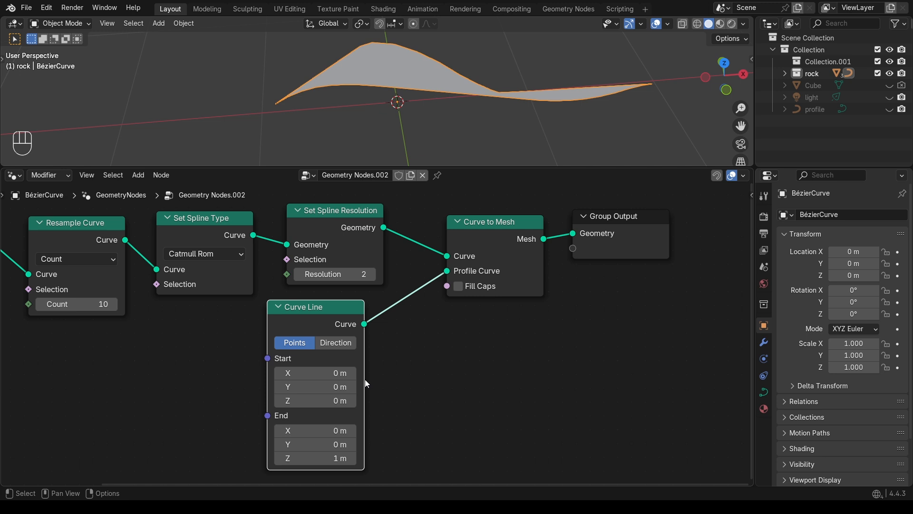
Step: Set the Curve Line's start X to 1 m and its end X to -1 m
left_click(319, 373)
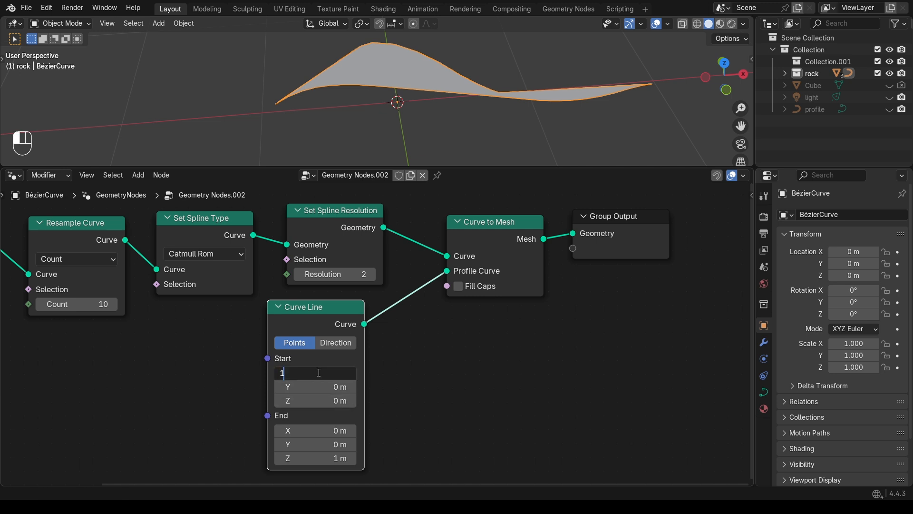
type("1")
key("Return")
left_click(314, 431)
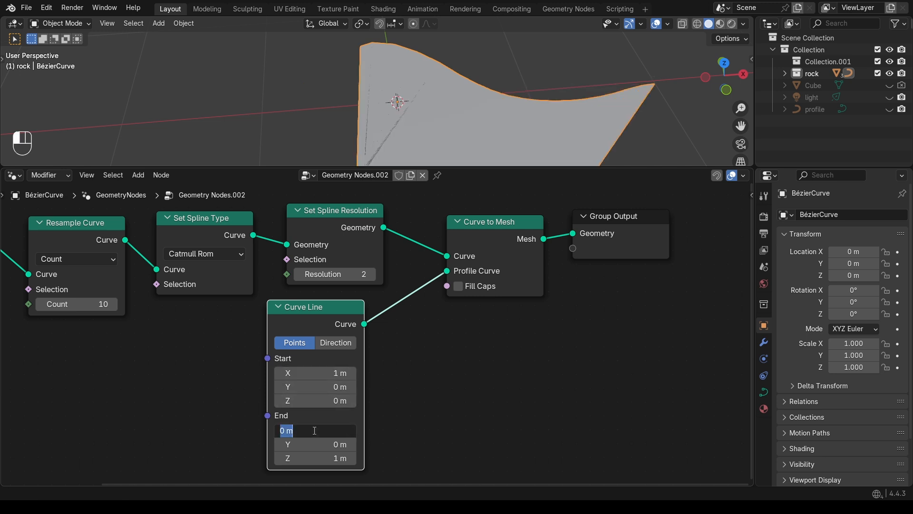
type("-1")
key("Return")
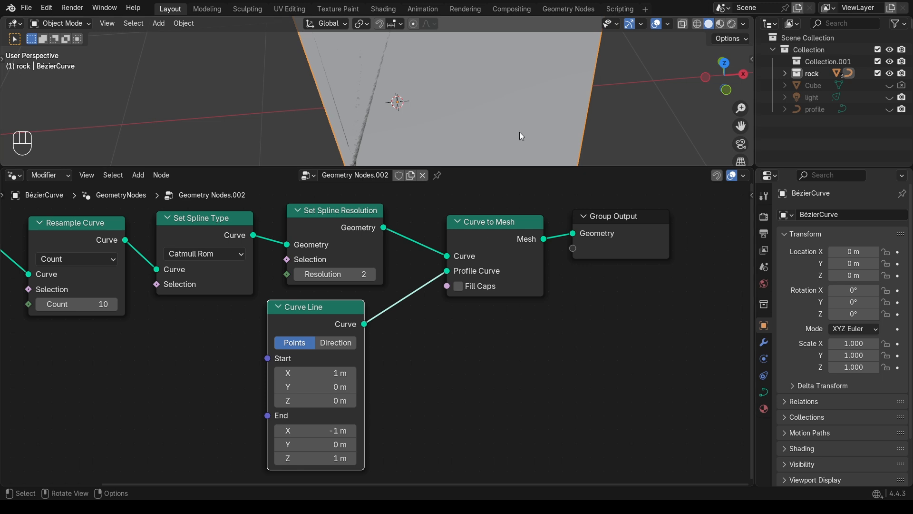
middle_click_drag(520, 121, 520, 120)
Step: Insert a Delete Geometry node between Curve to Mesh and Group Output, moving Group Output farther away to make room
middle_click_drag(519, 293, 354, 313)
left_click_drag(470, 251, 658, 257)
scroll(425, 275, "down", 3)
middle_click_drag(424, 275, 676, 276)
scroll(425, 275, "right", 15)
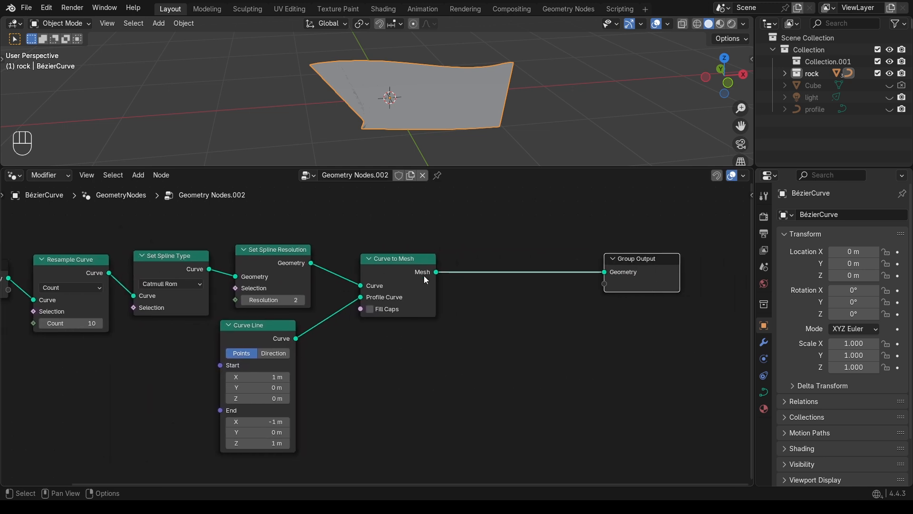
left_click_drag(445, 277, 614, 277)
middle_click_drag(528, 300, 544, 292)
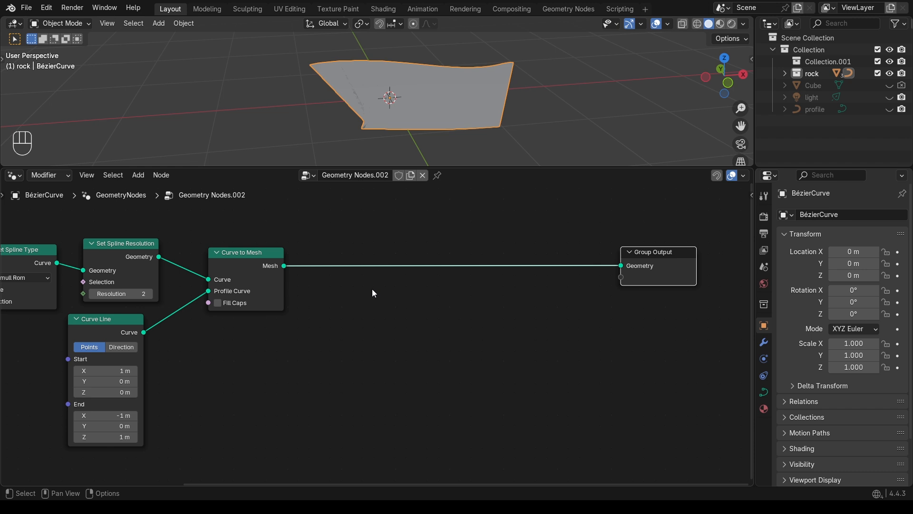
scroll(372, 289, "up", 2)
middle_click_drag(414, 268, 383, 292)
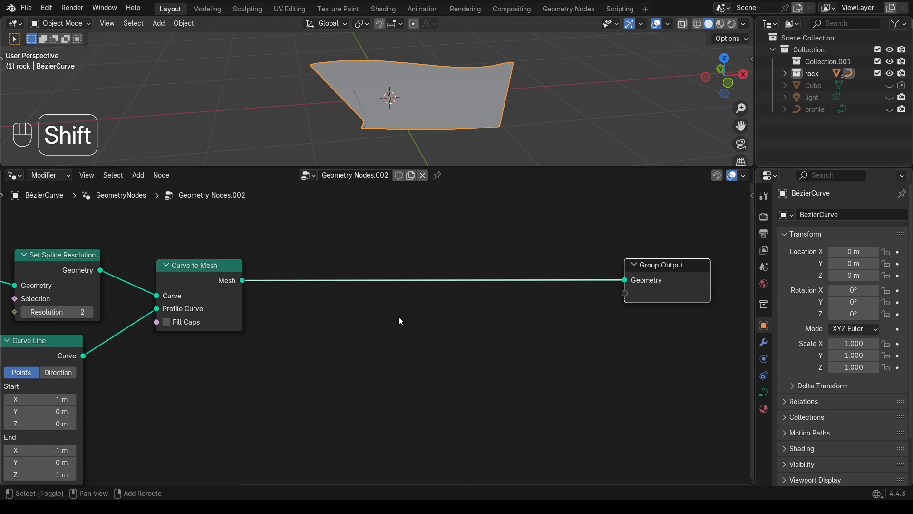
key("shift+a")
type("del")
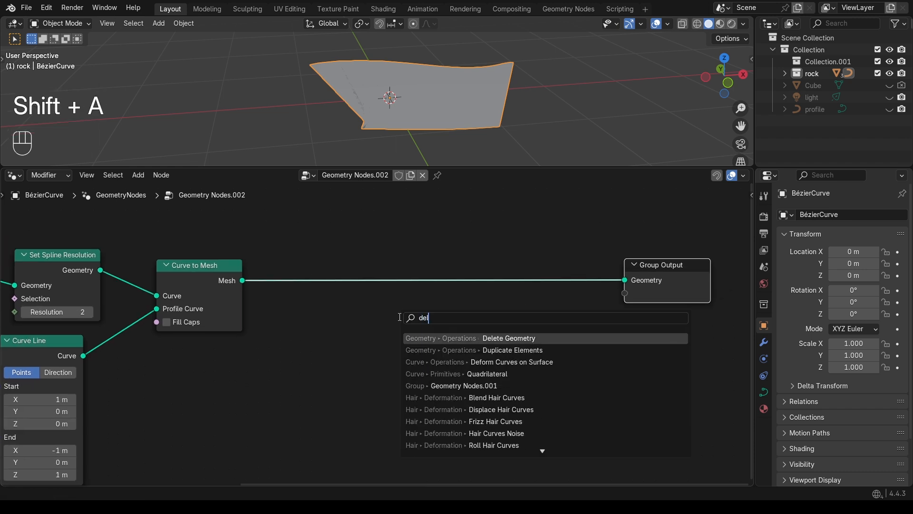
left_click(489, 338)
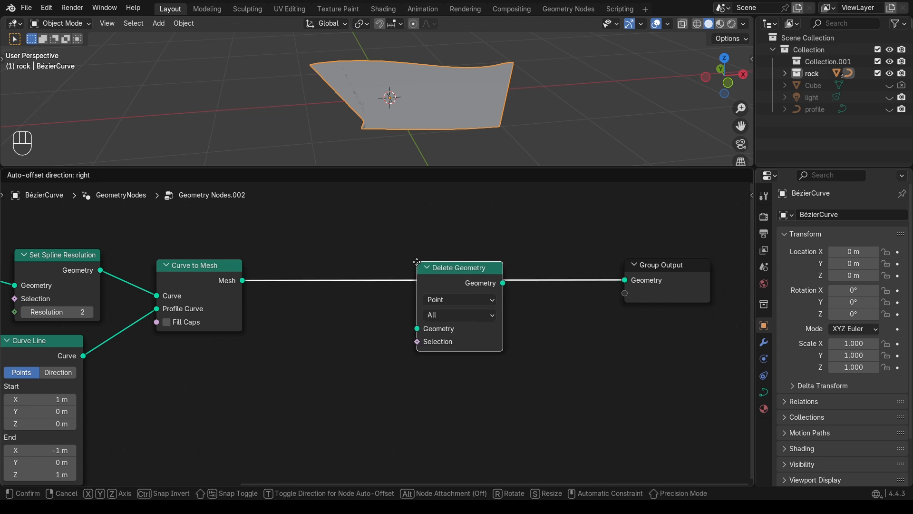
left_click_drag(484, 275, 504, 277)
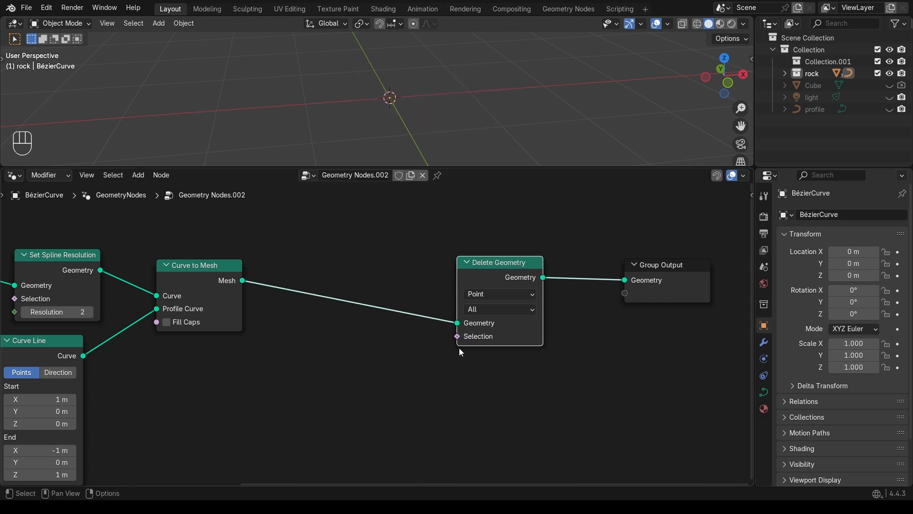
Step: Add an Edge Vertices node below Curve to Mesh
key("shift+a")
type("edgr")
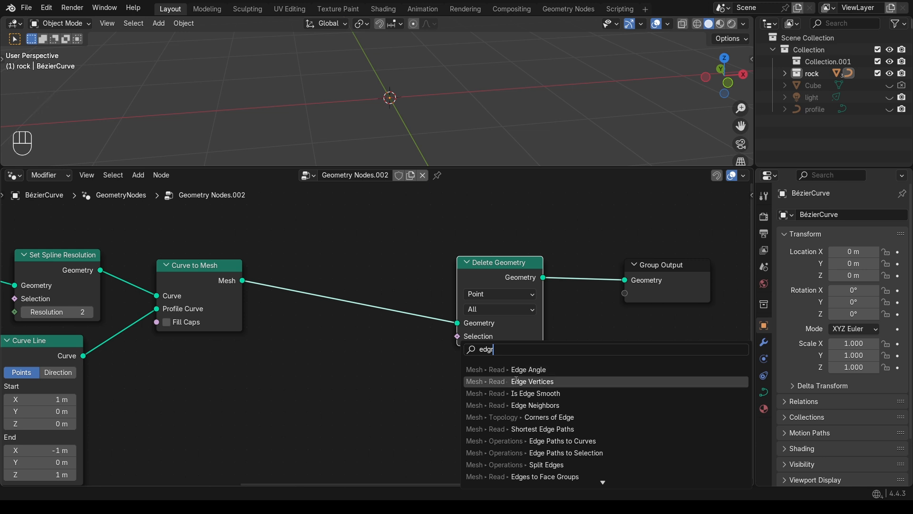
left_click(532, 381)
left_click(217, 355)
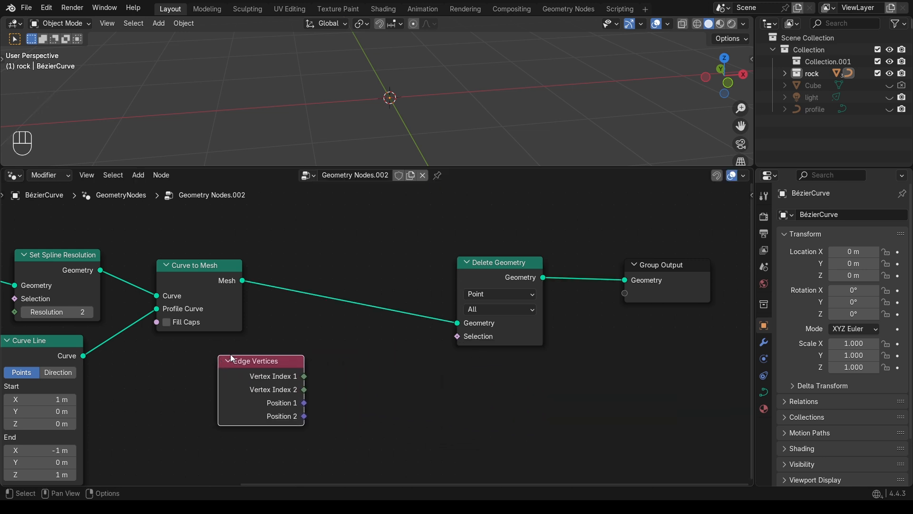
scroll(386, 356, "down", 1)
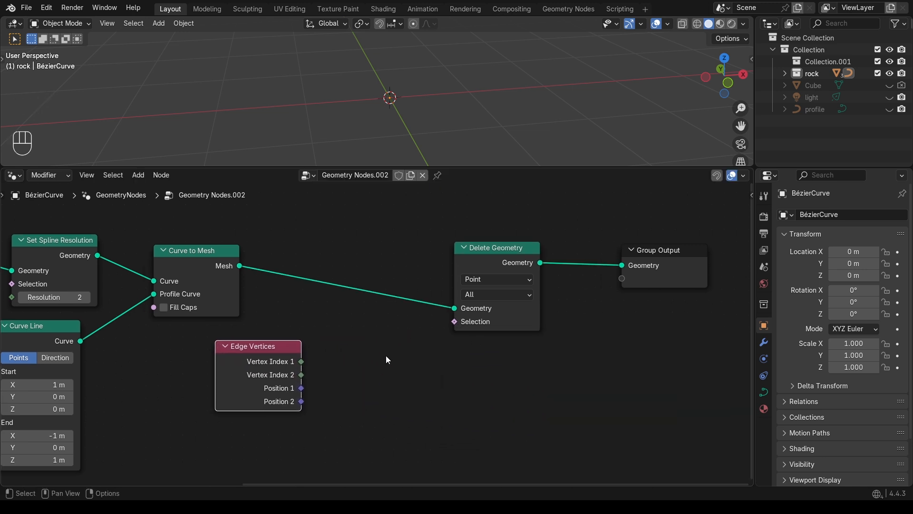
Step: Add a Compare node beside Edge Vertices, keeping the Float type and setting its operation to Equal
key("shift+a")
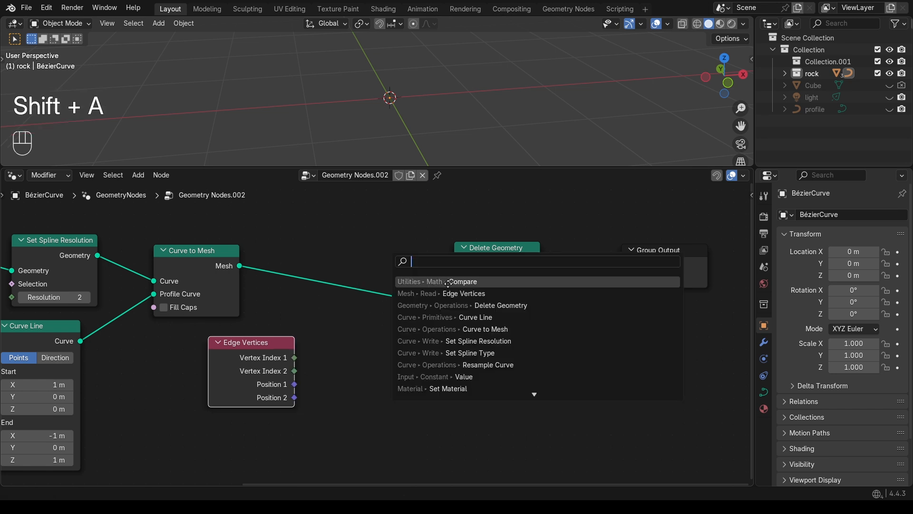
left_click(446, 282)
left_click(335, 323)
left_click(353, 361)
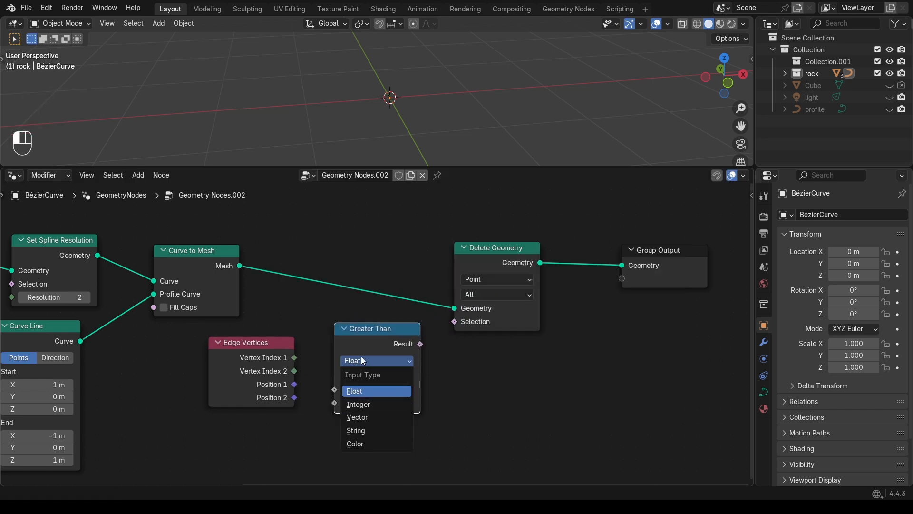
left_click(361, 360)
left_click(372, 377)
left_click(361, 457)
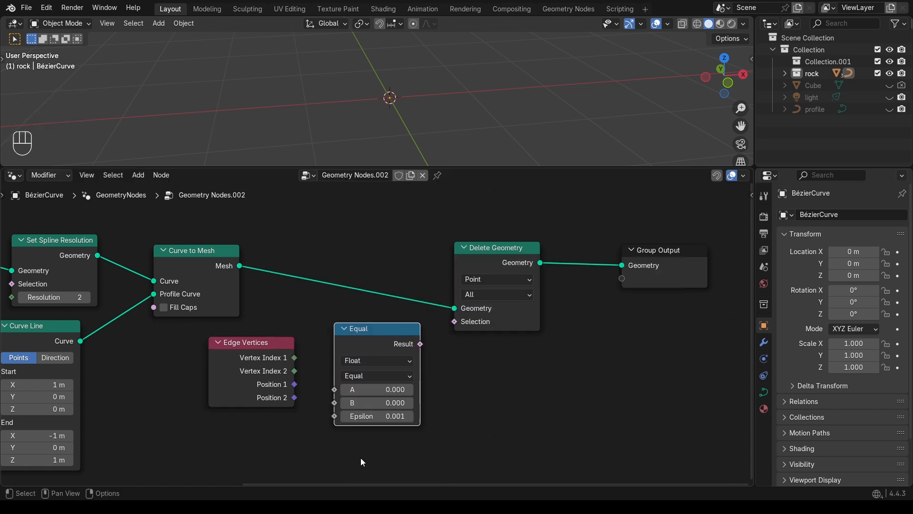
Step: Connect Vertex Index 1 and 2 to the Equal node's A and B, set Epsilon to 1.000, and link Result to Delete Geometry's Selection
left_click_drag(295, 358, 334, 403)
left_click_drag(364, 337, 346, 326)
left_click(371, 404)
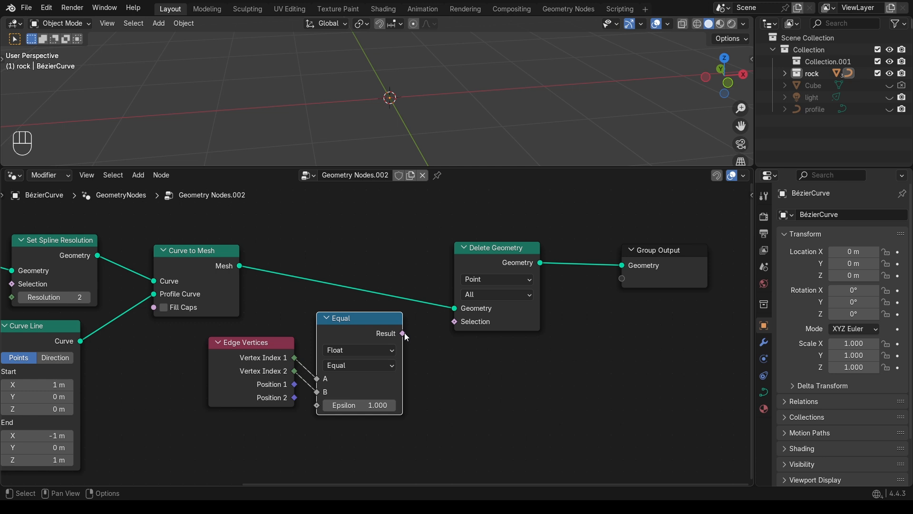
left_click_drag(432, 326, 456, 325)
Step: Set the Delete Geometry node's domain to Edge and move Group Output farther away
middle_click_drag(424, 117, 423, 117)
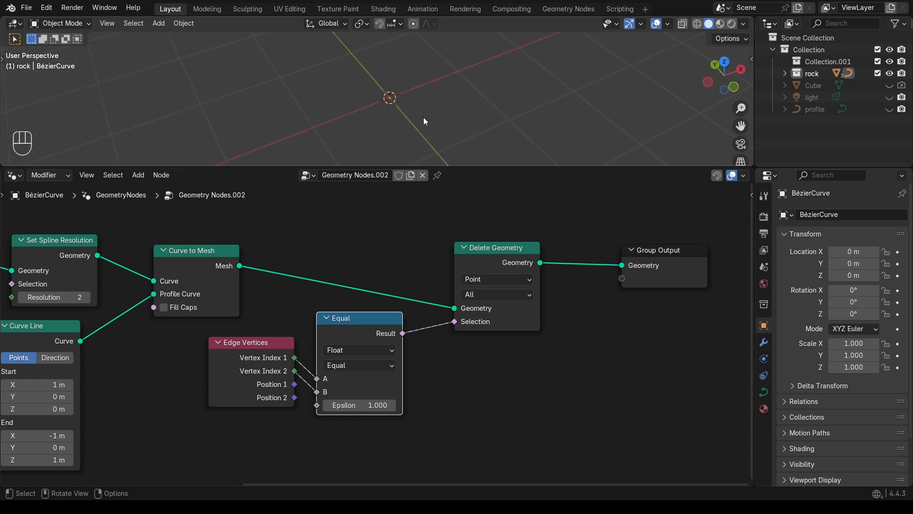
left_click(501, 279)
left_click(497, 323)
middle_click_drag(417, 33, 478, 51)
left_click_drag(737, 125, 740, 135)
middle_click_drag(470, 114, 470, 114)
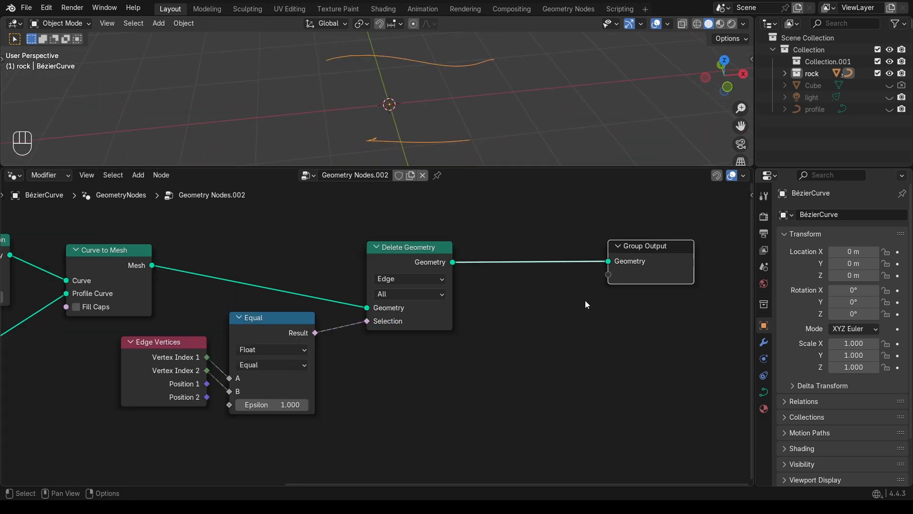
Step: Insert a Mesh to Curve node between Delete Geometry and Group Output, and shift Group Output farther away
middle_click_drag(586, 300, 492, 299)
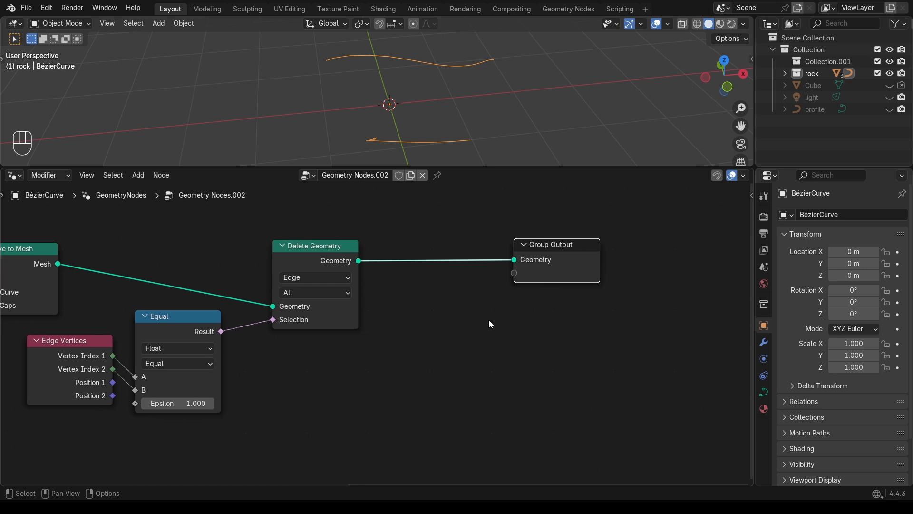
key("shift+a")
type("mesh to")
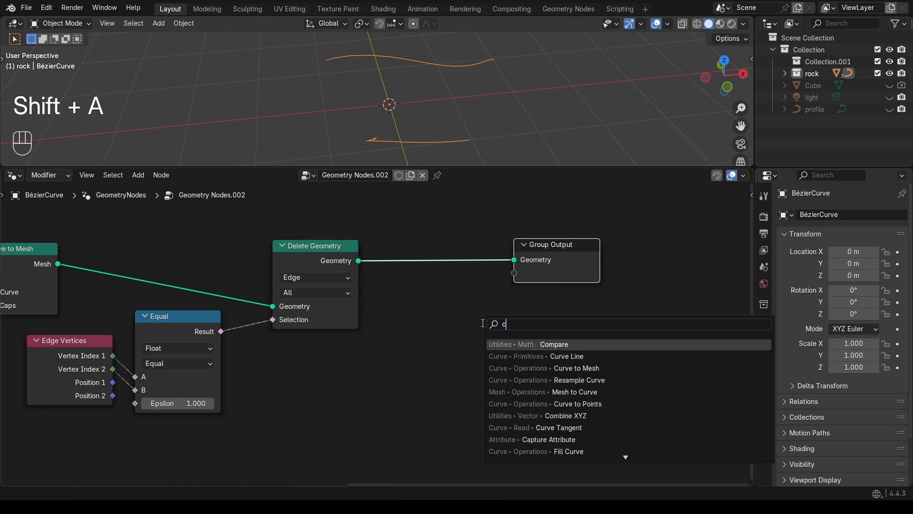
left_click(572, 342)
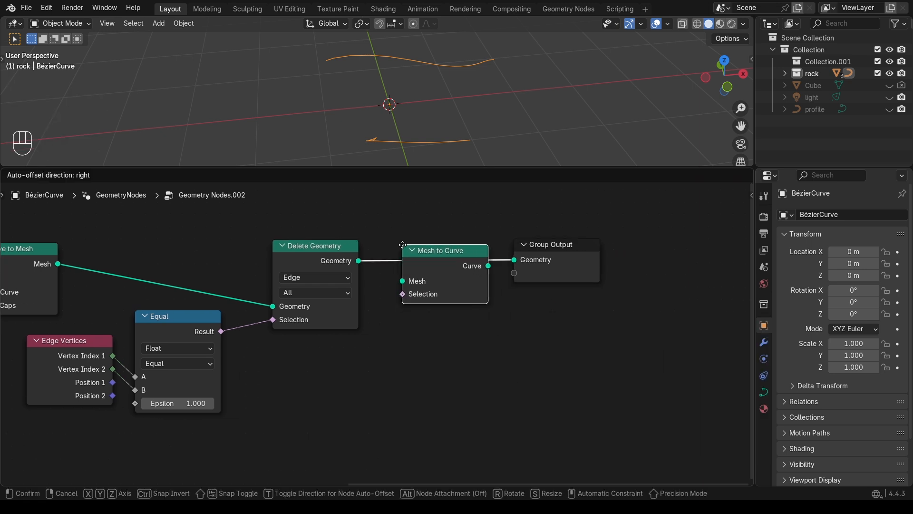
left_click_drag(586, 261, 662, 260)
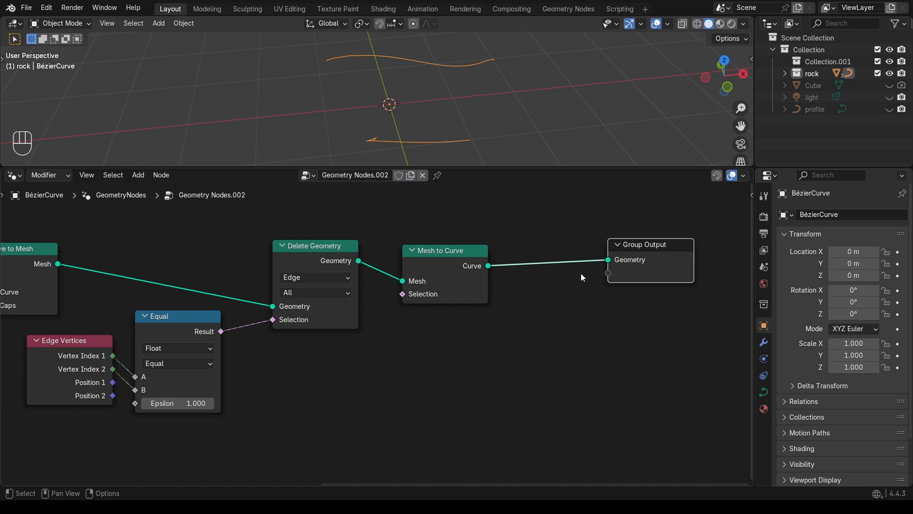
Step: Insert a Curve to Points node between Mesh to Curve and Group Output, making room for it first
middle_click_drag(580, 273, 494, 286)
left_click_drag(580, 261, 642, 266)
middle_click_drag(529, 306, 479, 298)
key("shift+a")
type("curve to")
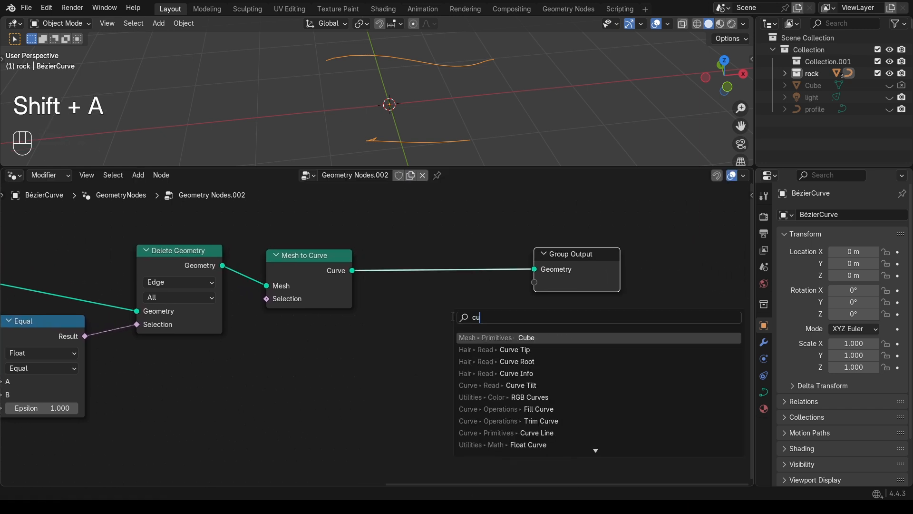
left_click(552, 348)
left_click(421, 255)
middle_click_drag(568, 260, 461, 263)
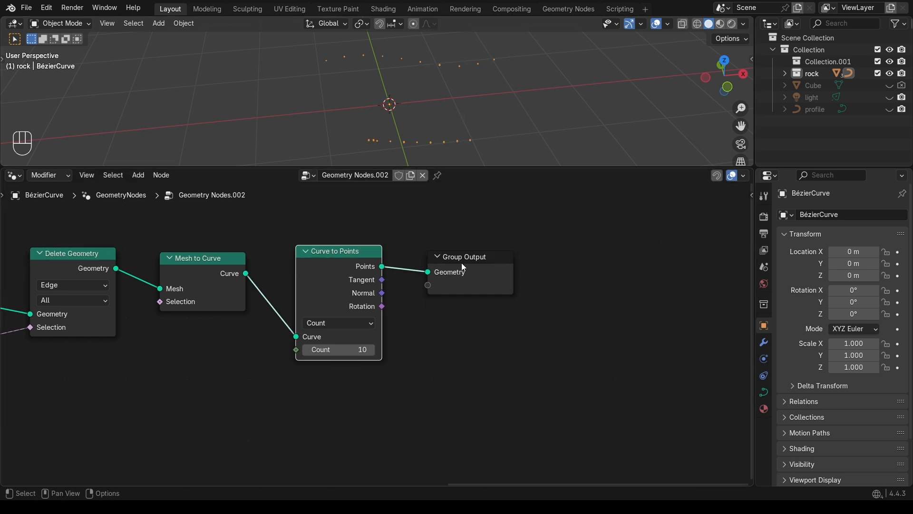
Step: Insert an Instance on Points node between Curve to Points and Group Output, spacing Group Output to fit
left_click_drag(461, 262, 620, 259)
key("shift+a")
type("in")
key("Return")
left_click(442, 239)
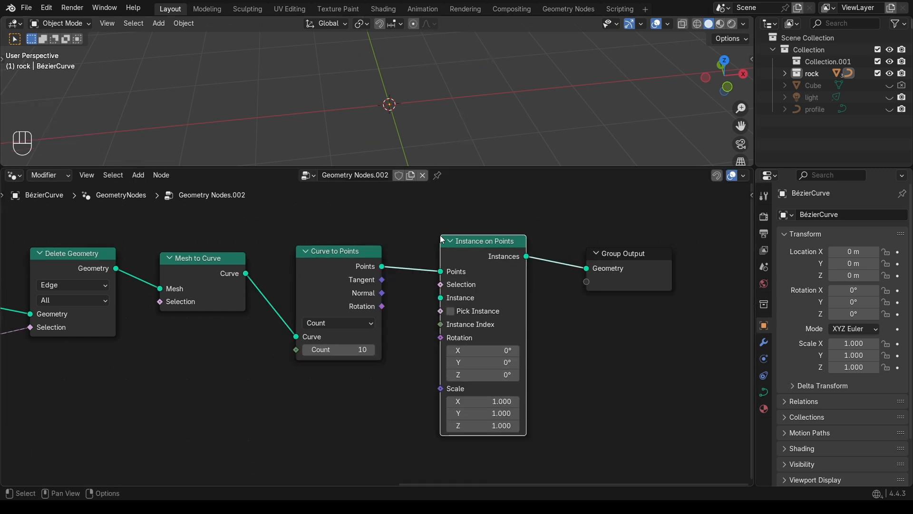
Step: Add an Object Info node for the Cube, connect its Geometry to the Instance input of Instance on Points, and set it to Relative
left_click_drag(815, 85, 490, 270)
left_click_drag(269, 401, 261, 370)
left_click_drag(308, 436, 371, 411)
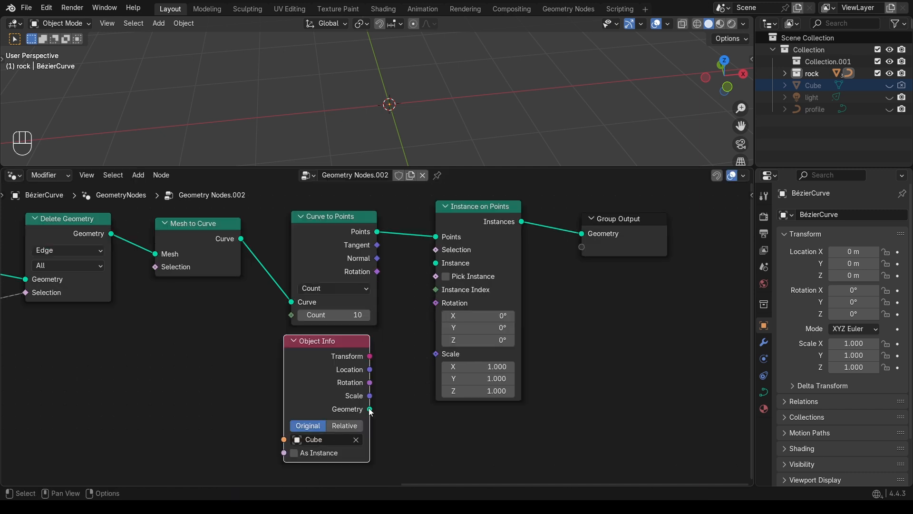
left_click_drag(413, 313, 436, 264)
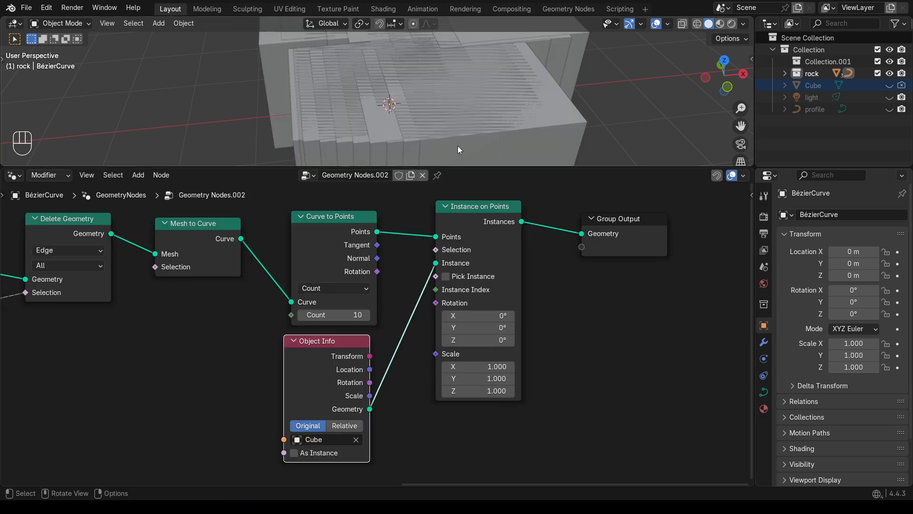
middle_click_drag(476, 90, 474, 76)
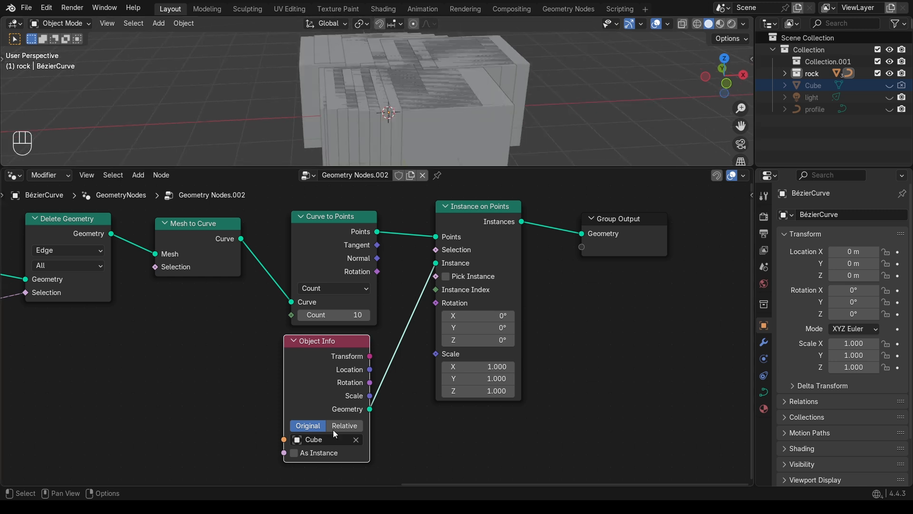
left_click(350, 427)
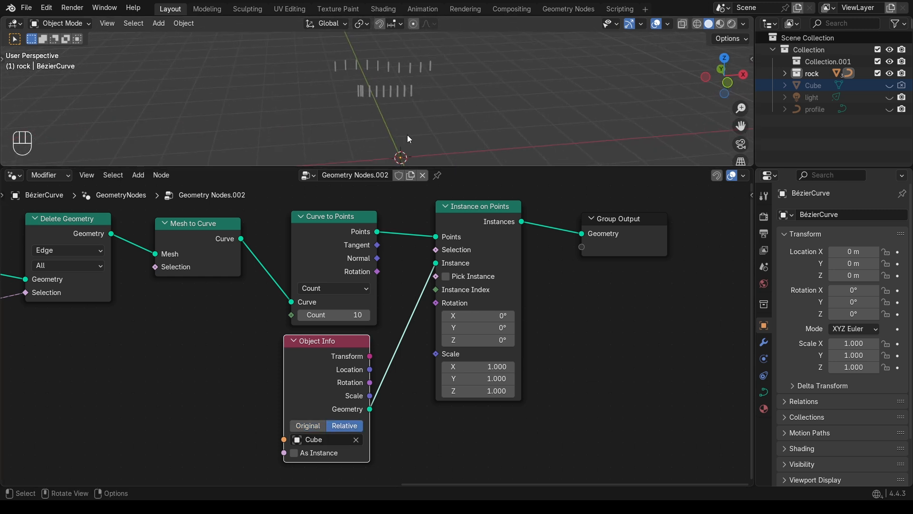
Step: Unhide the Cube object in the viewport and select it
left_click(890, 85)
left_click(814, 85)
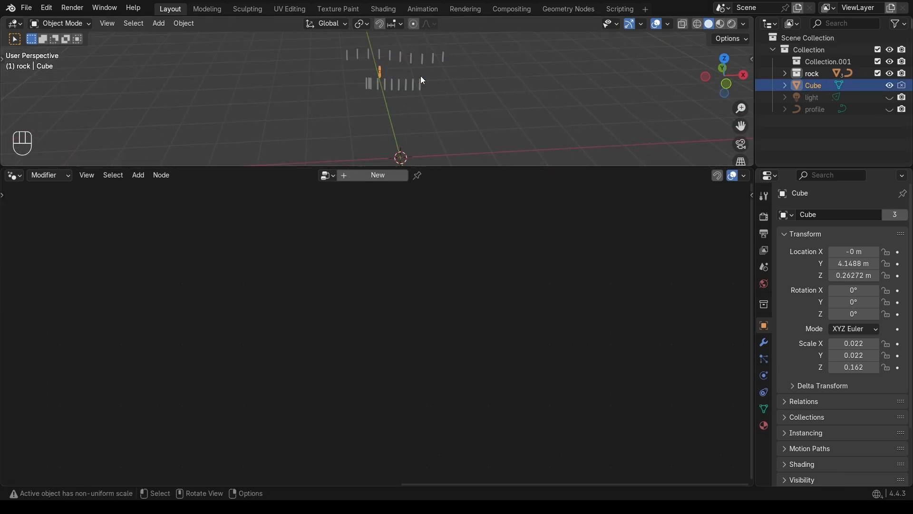
key("g")
key("y")
right_click(439, 161)
Step: Snap the Cube to the 3D cursor, then reselect the Bézier curve object
key("shift+s")
left_click(389, 34)
middle_click_drag(419, 131, 414, 90, "shift")
left_click(442, 141)
Step: Insert a Join Geometry node between Instance on Points and Group Output, spacing Group Output to fit
middle_click_drag(617, 224, 523, 237)
left_click_drag(537, 240, 652, 233)
middle_click_drag(546, 292, 484, 300)
key("shift+a")
type("jo")
left_click(521, 316)
left_click(419, 236)
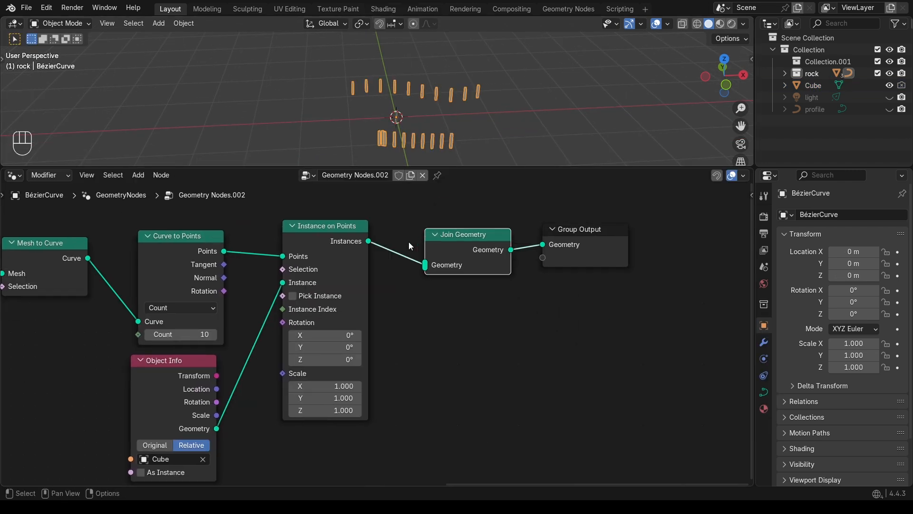
Step: Connect the road's Curve to Mesh output directly to Join Geometry alongside the post instances
scroll(383, 258, "down", 1)
scroll(382, 258, "down", 1)
scroll(382, 258, "down", 1)
middle_click_drag(381, 258, 477, 250)
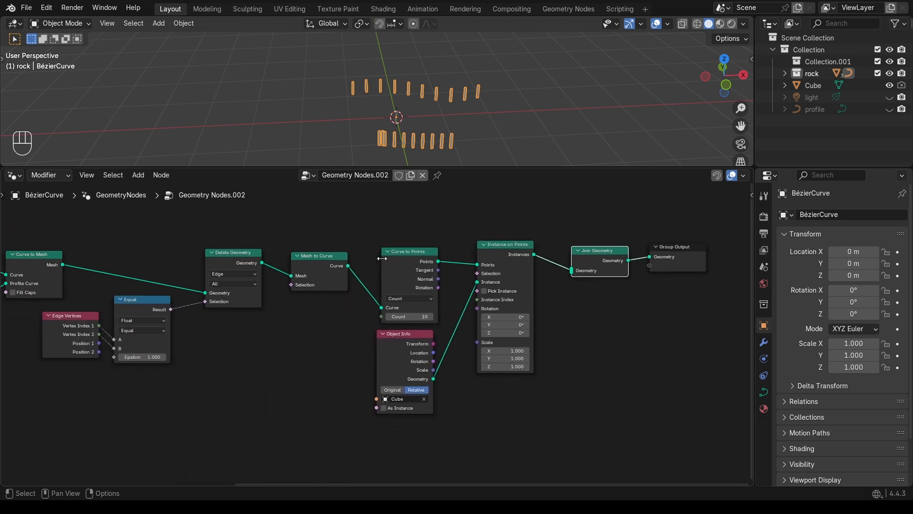
middle_click_drag(274, 271, 361, 271)
left_click_drag(148, 262, 662, 275)
middle_click_drag(699, 265, 628, 278)
middle_click_drag(415, 97, 459, 90)
Step: Insert a Transform Geometry node between Mesh to Curve and Curve to Points, with a Z translation of 0.15 m
key("shift+a")
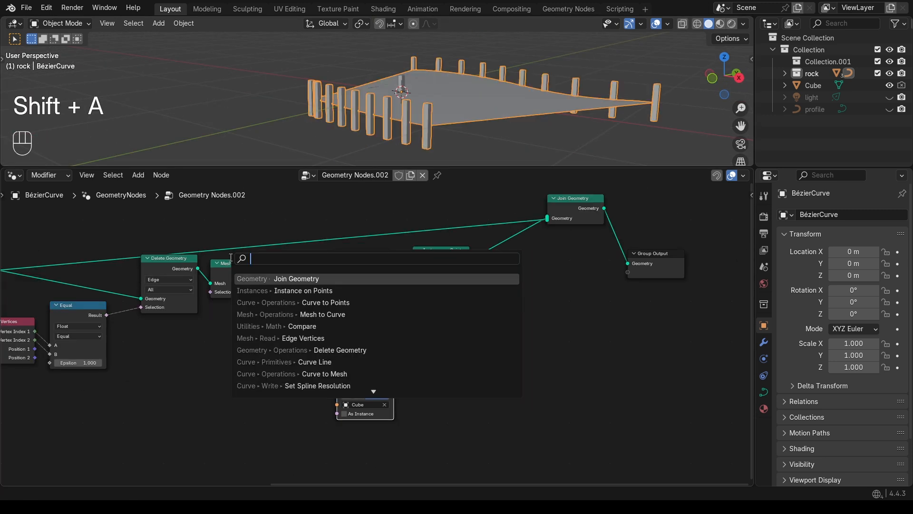
type("tran")
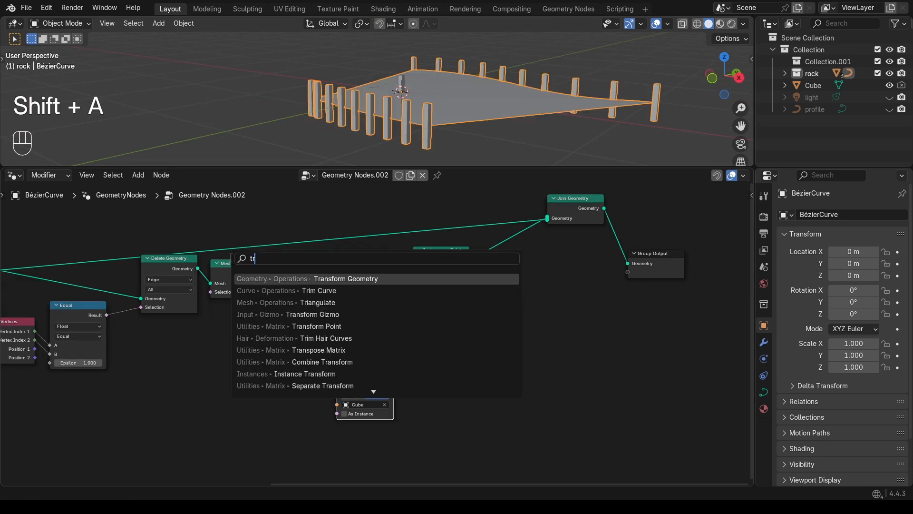
left_click(350, 278)
left_click(229, 336)
middle_click_drag(323, 310, 238, 314)
left_click_drag(328, 338, 366, 278)
left_click_drag(404, 344, 422, 338)
double_click(383, 339)
type(".15")
key("Return")
middle_click_drag(481, 103, 440, 114)
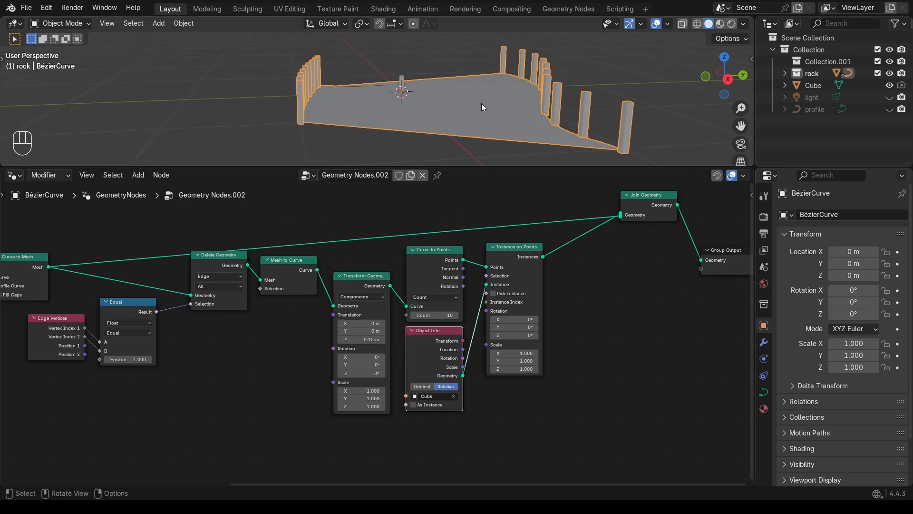
middle_click_drag(440, 113, 458, 119)
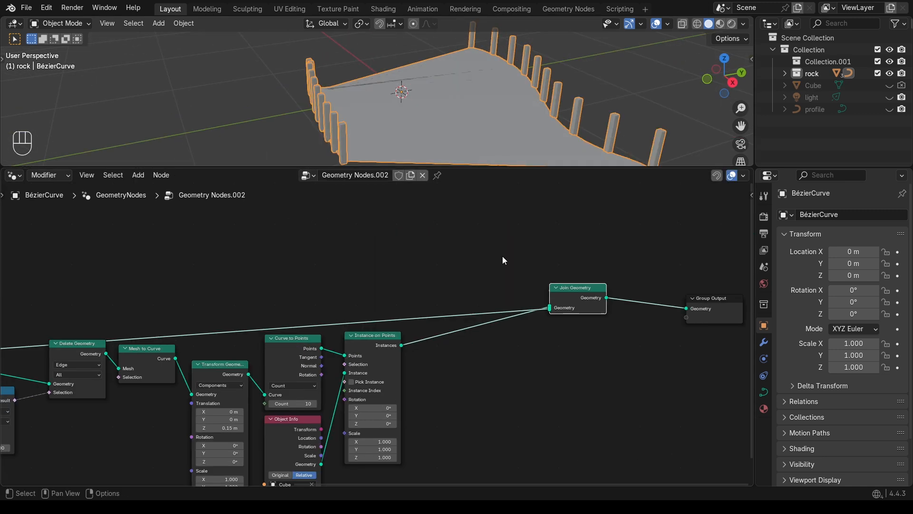
Step: Add a Curve to Mesh node into Join Geometry, fed by Mesh to Curve and an Object Info of profile as Profile Curve
middle_click_drag(459, 267, 538, 262)
middle_click_drag(354, 251, 388, 282)
key("shift+a")
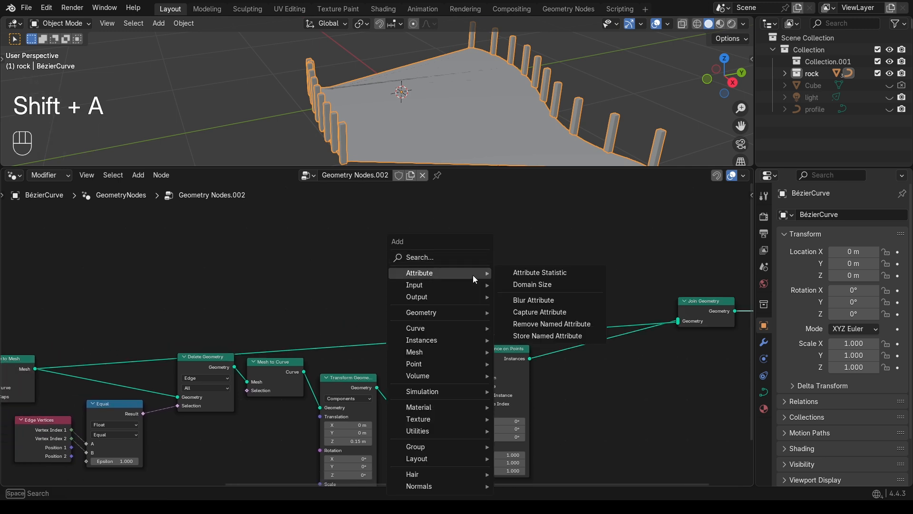
left_click(450, 259)
type("c")
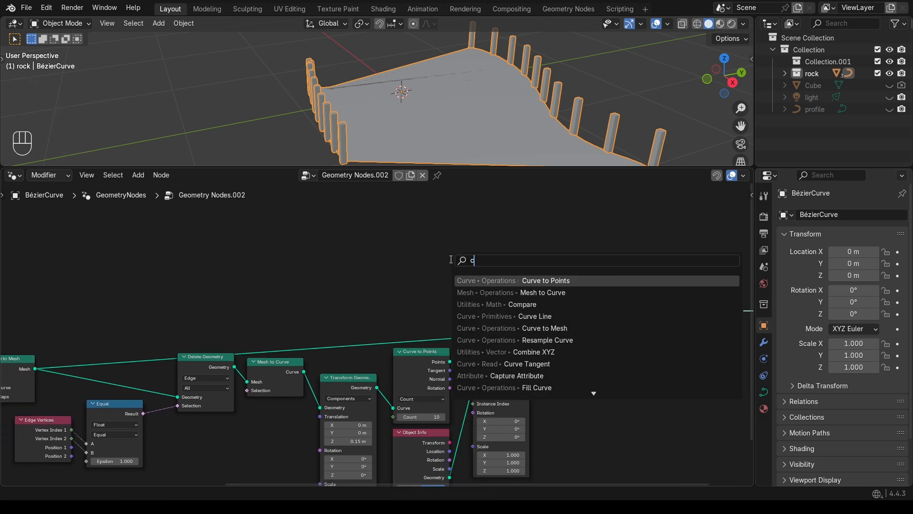
type("urve to me")
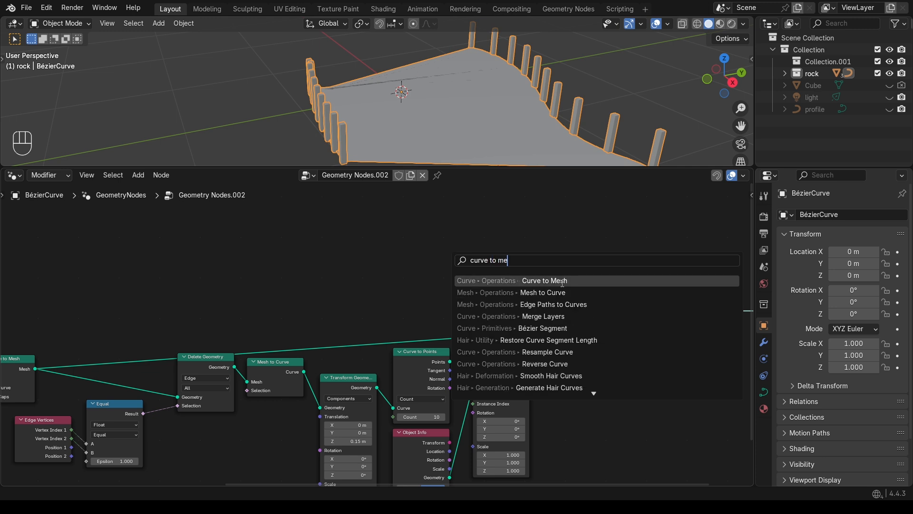
left_click_drag(304, 377, 426, 261)
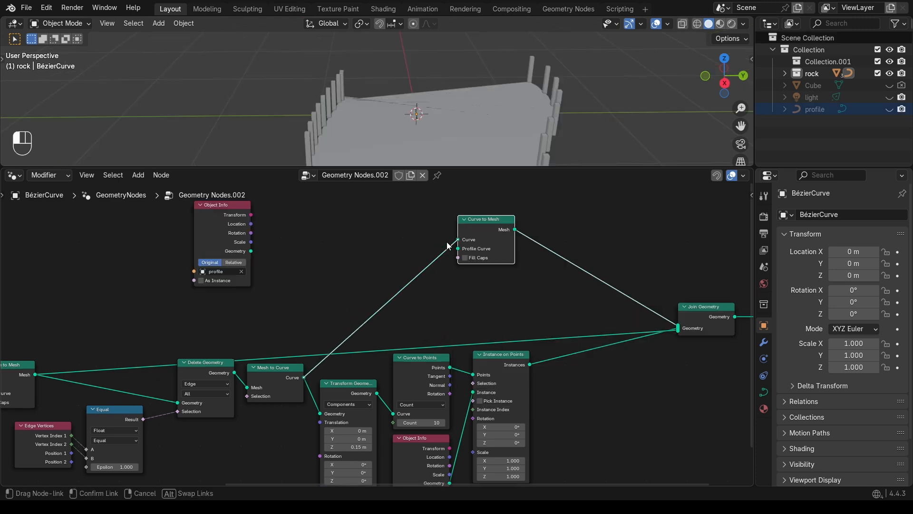
left_click_drag(252, 250, 443, 253)
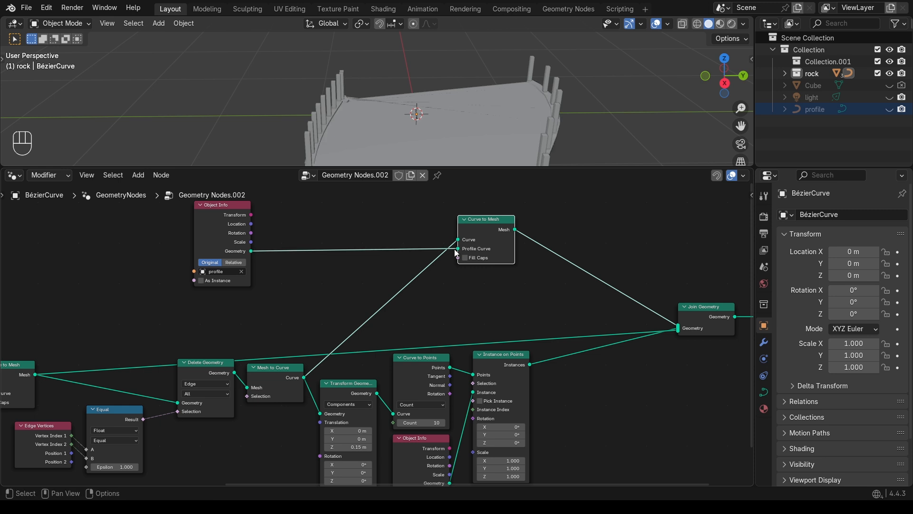
Step: Insert a Transform Geometry node before the rail's Curve to Mesh and set its Z translation to 0.33 m
middle_click_drag(400, 122, 439, 96)
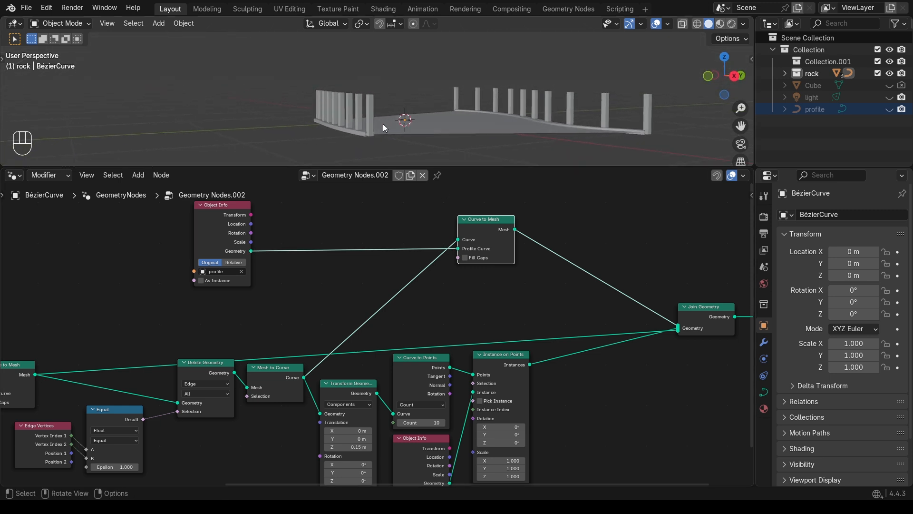
scroll(387, 125, "up", 2)
left_click_drag(740, 125, 735, 83)
middle_click_drag(384, 110, 362, 125)
middle_click_drag(362, 125, 358, 121)
key("shift+a")
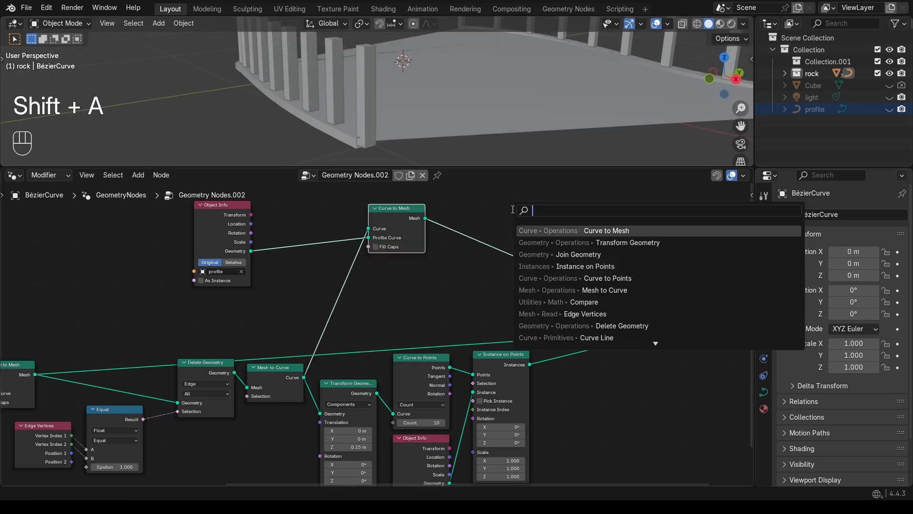
type("tra")
left_click(614, 230)
left_click(371, 307)
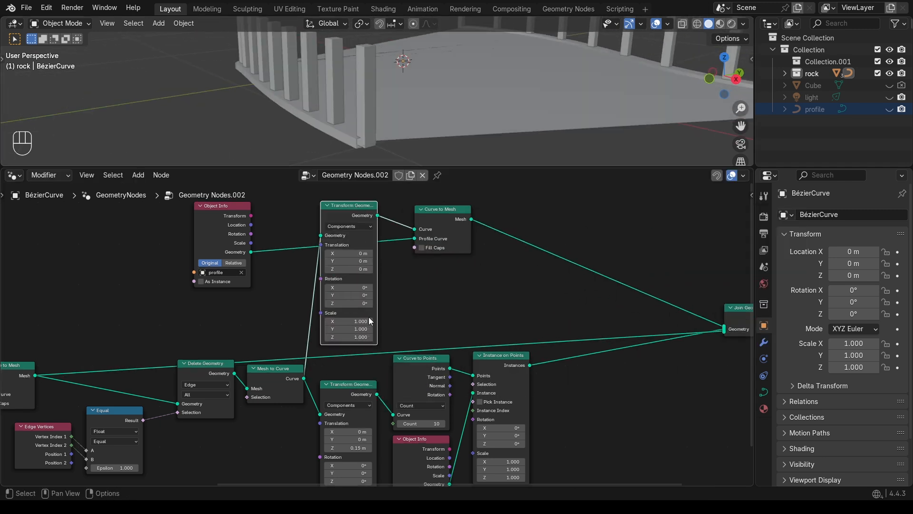
left_click(372, 269)
left_click(372, 269)
left_click(372, 269)
left_click(355, 272)
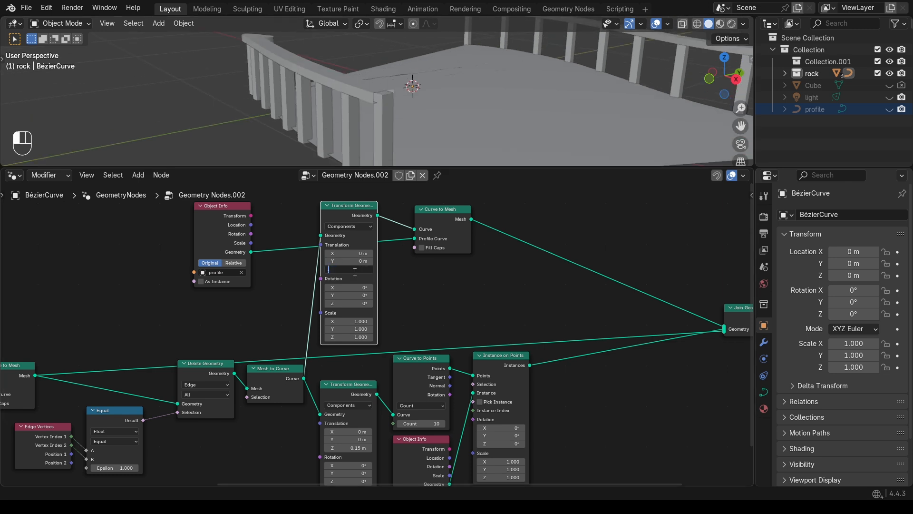
type("0.33")
key("Return")
Step: Duplicate the rail's Curve to Mesh and connect it to Mesh to Curve, the profile Object Info and Join Geometry
scroll(412, 89, "down", 3)
scroll(412, 89, "down", 3)
middle_click_drag(412, 88, 401, 93)
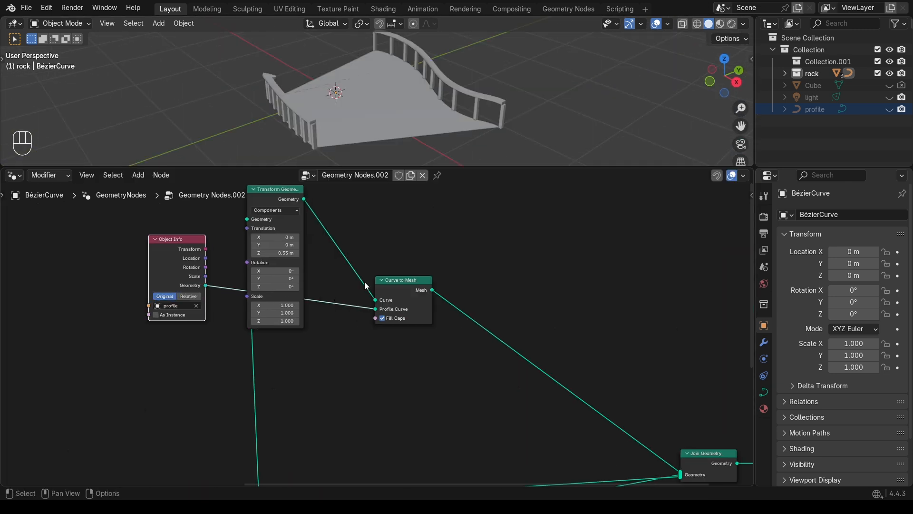
left_click(396, 285)
key("shift+d")
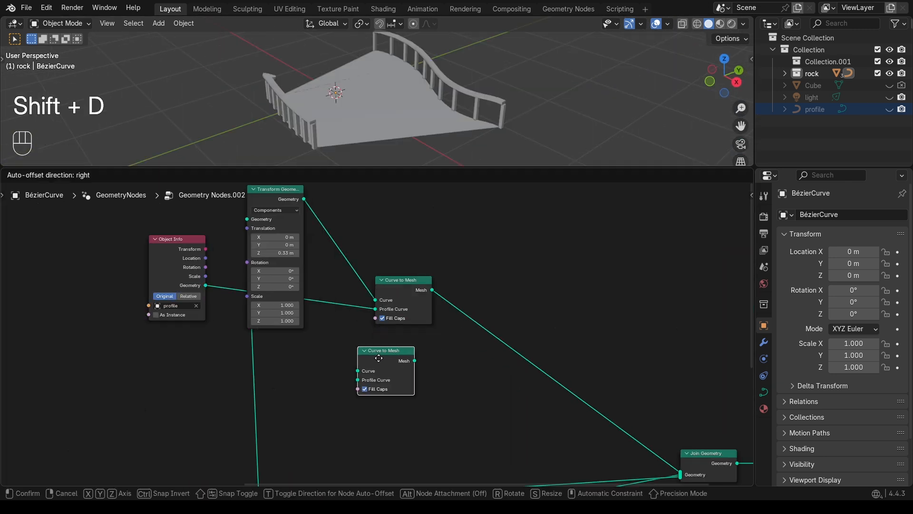
left_click(397, 359)
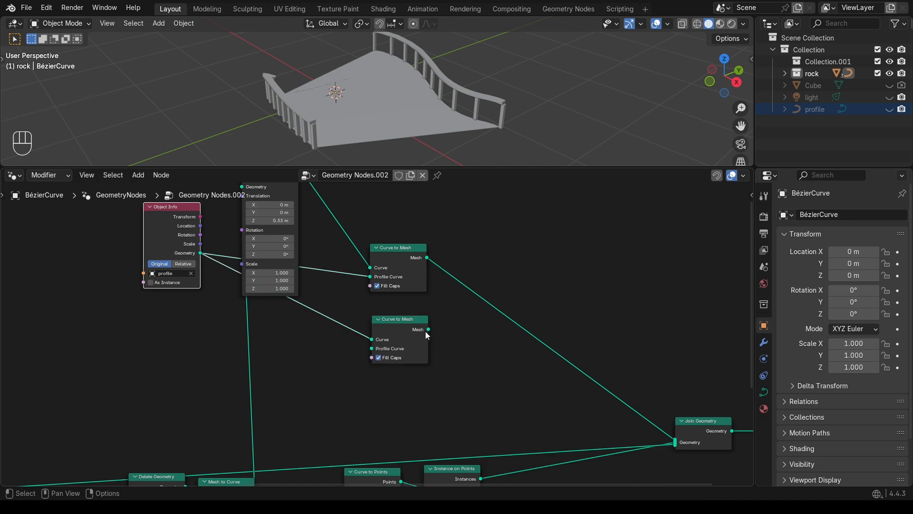
left_click_drag(428, 330, 675, 443)
middle_click_drag(372, 343, 354, 238)
left_click_drag(353, 234, 353, 243)
left_click_drag(237, 385, 353, 234)
middle_click_drag(359, 118, 385, 100)
scroll(438, 121, "up", 5)
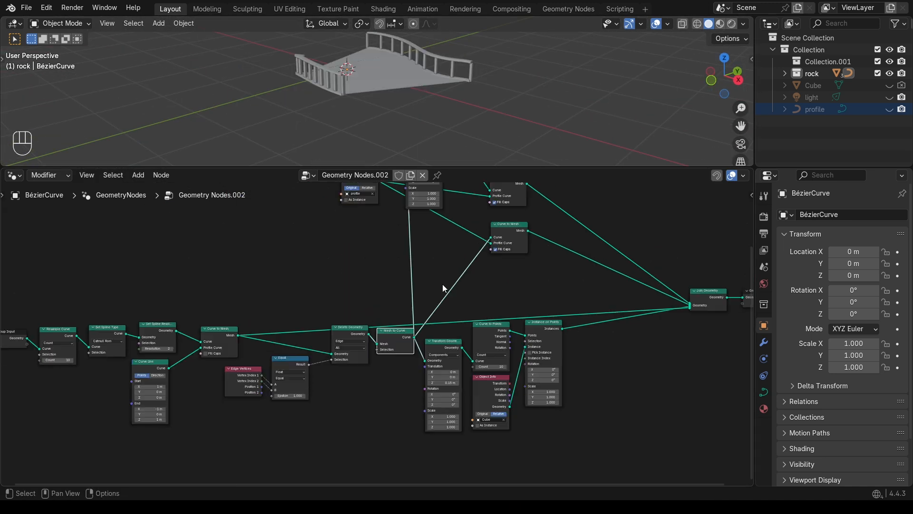
Step: Group the road nodes in a frame labelled Road and the edge separation nodes in a green frame labelled split
left_click_drag(442, 284, 187, 308)
left_click(187, 308)
key("ctrl+j")
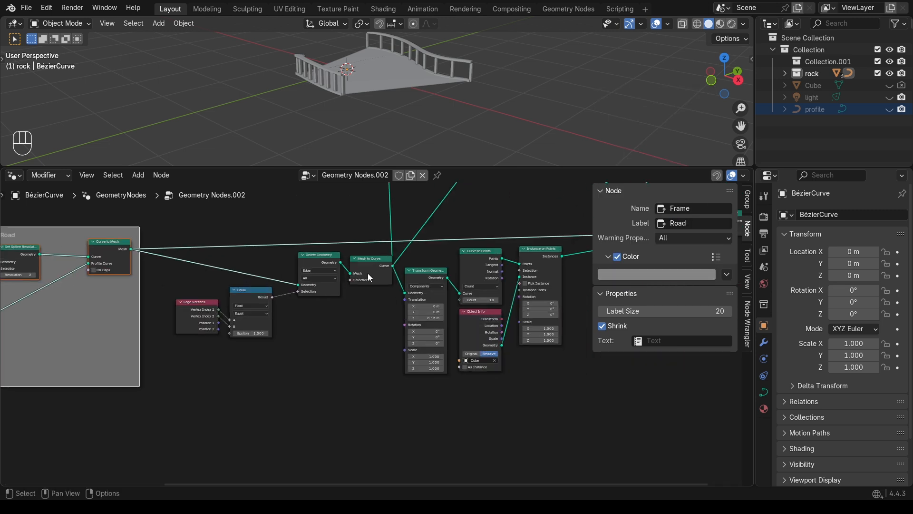
left_click(367, 273)
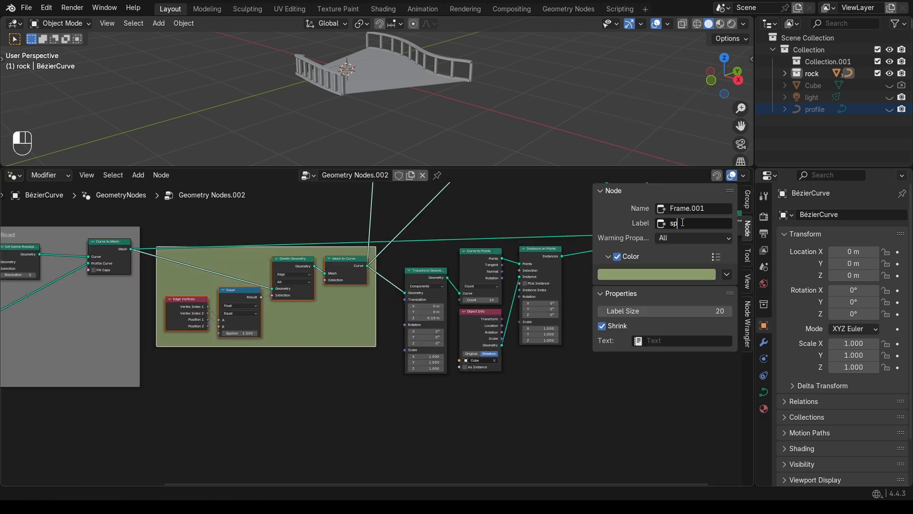
Step: Tidy the rail nodes with reroutes, then frame them as sprit and the post nodes as poals, each with its own color
middle_click_drag(380, 292, 311, 309)
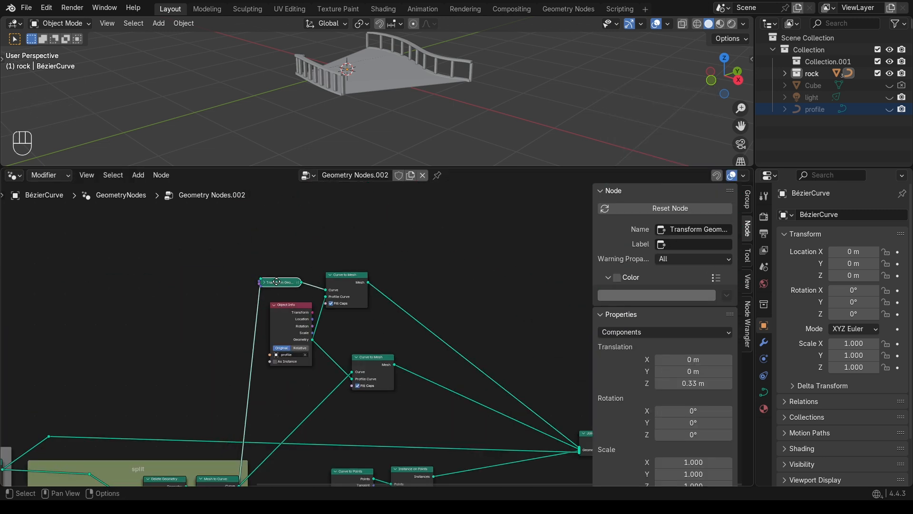
key("g")
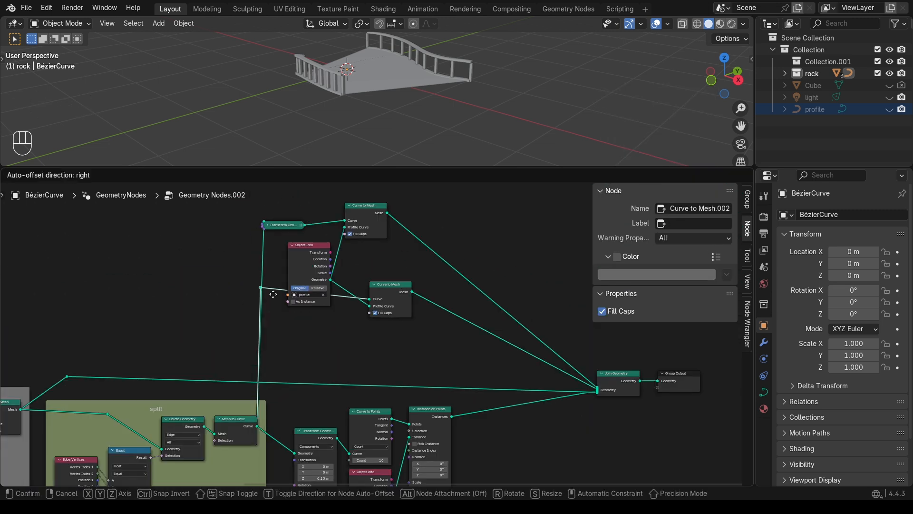
left_click(264, 236)
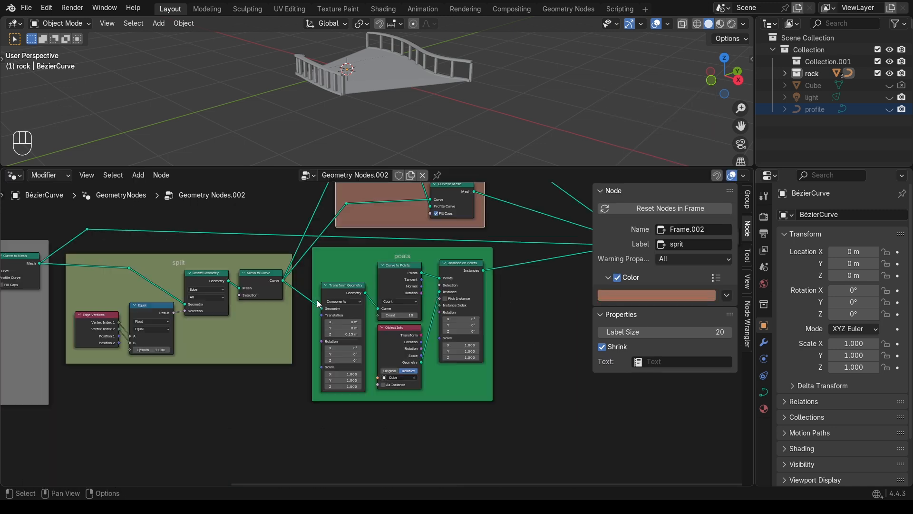
key("n")
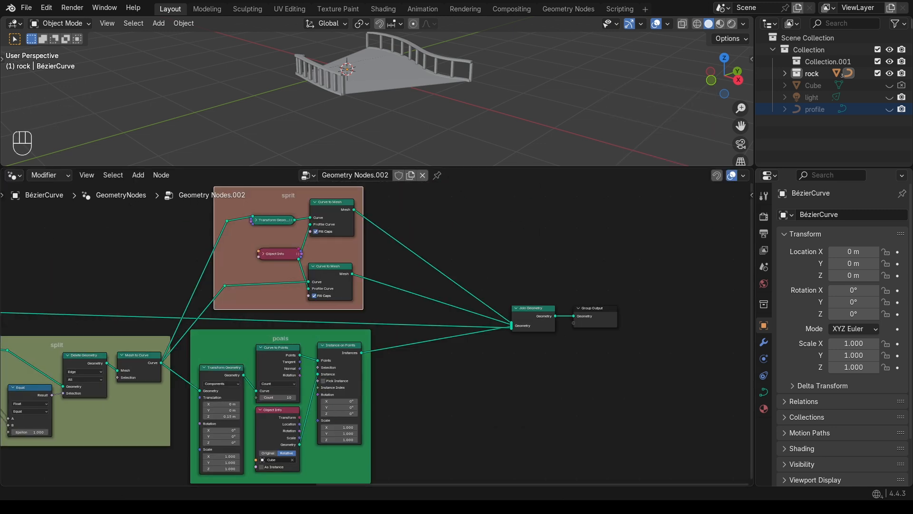
Step: Add a Curve to Points node below the poals frame and link it between Mesh to Curve and Join Geometry
key("shift+a")
mouse_move(443, 389)
type("cu")
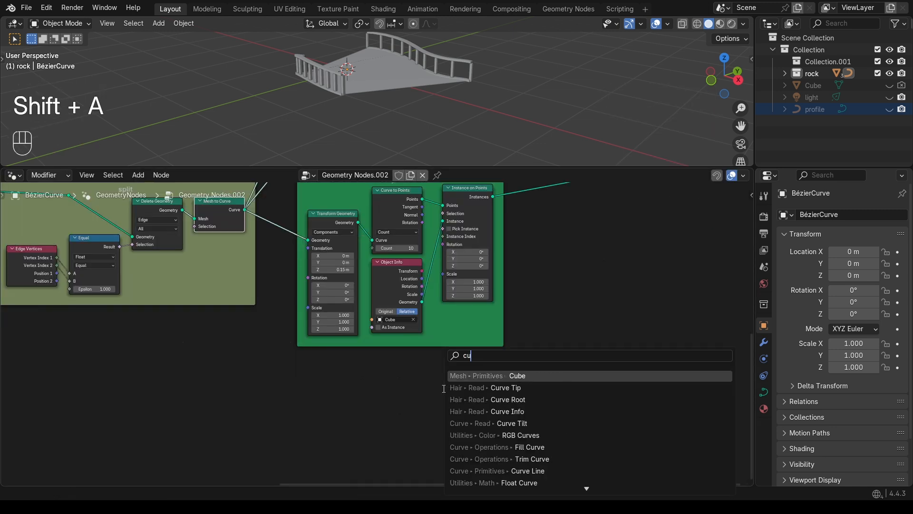
type("rve to")
left_click(452, 388)
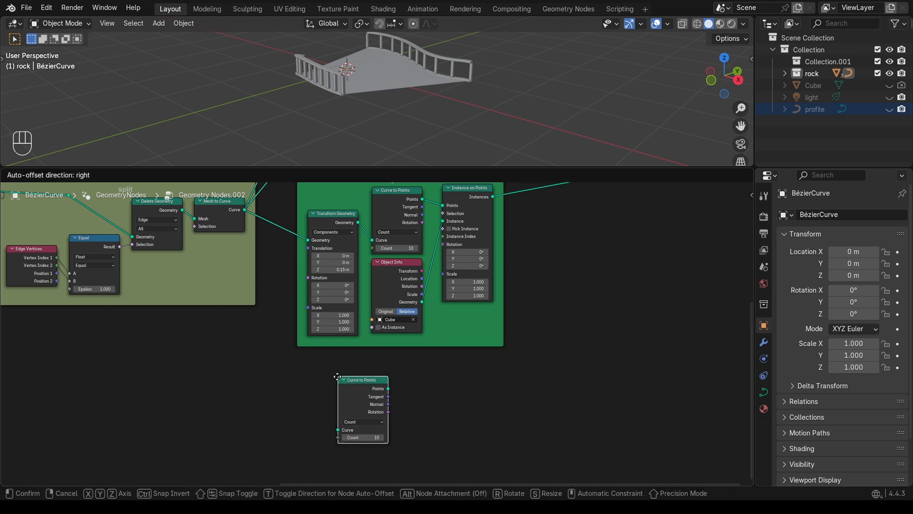
left_click(335, 378)
left_click_drag(331, 427, 334, 429)
left_click_drag(342, 387, 333, 388)
middle_click_drag(407, 361, 365, 389)
scroll(361, 390, "down", 2)
left_click_drag(581, 219, 581, 220)
middle_click_drag(448, 99, 353, 76)
middle_click_drag(357, 427, 335, 401)
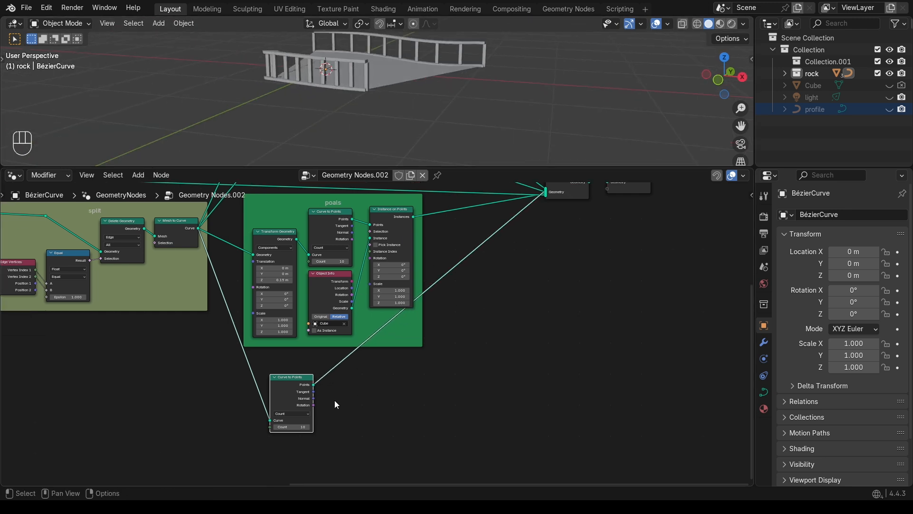
Step: Insert Instance on Points after the new Curve to Points with Count 2, and connect a Collection Info of rock to its Instance input
scroll(330, 399, "up", 2)
key("shift+a")
mouse_move(356, 338)
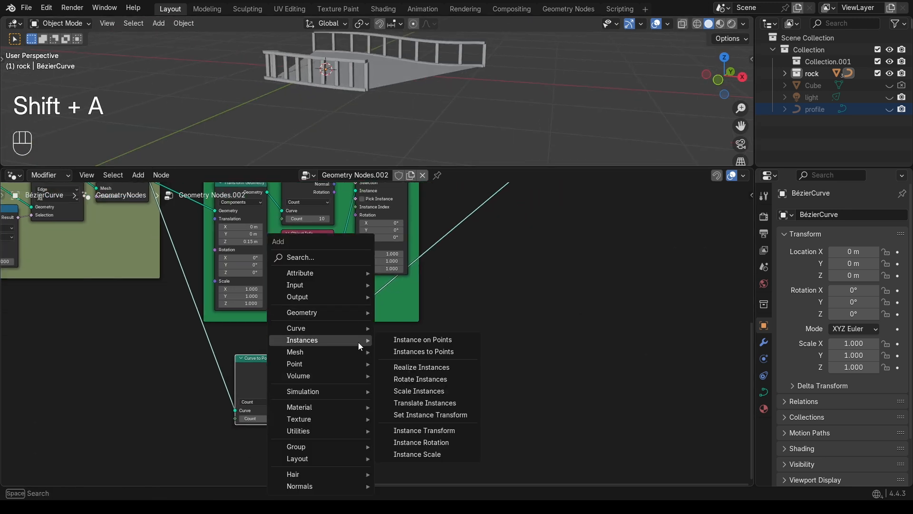
left_click(404, 340)
left_click(402, 357)
left_click_drag(817, 77, 393, 374)
left_click_drag(299, 407, 299, 408)
middle_click_drag(355, 406, 348, 327)
left_click_drag(350, 326, 375, 312)
left_click_drag(383, 298, 385, 296)
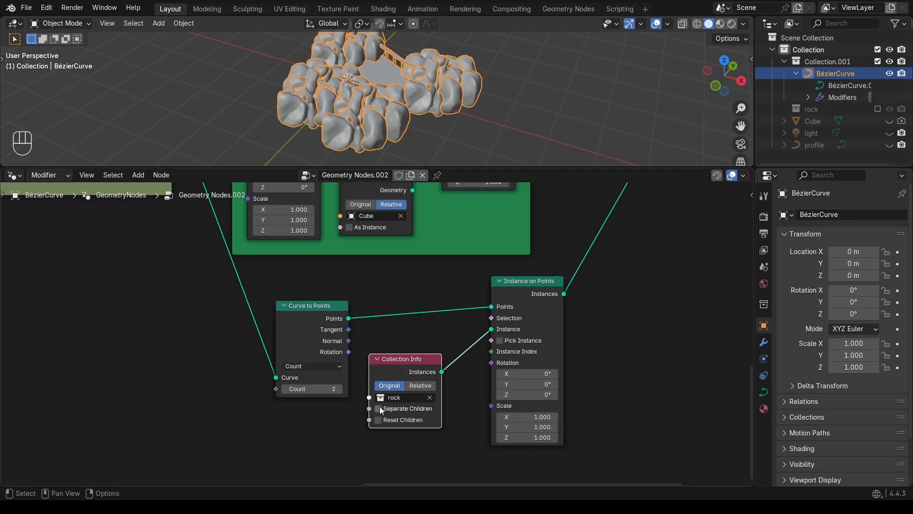
Step: Enable Separate Children and Reset Children for the rock collection, turn on Pick Instance, and set the instance scale to 0.2 on all axes
left_click(378, 420)
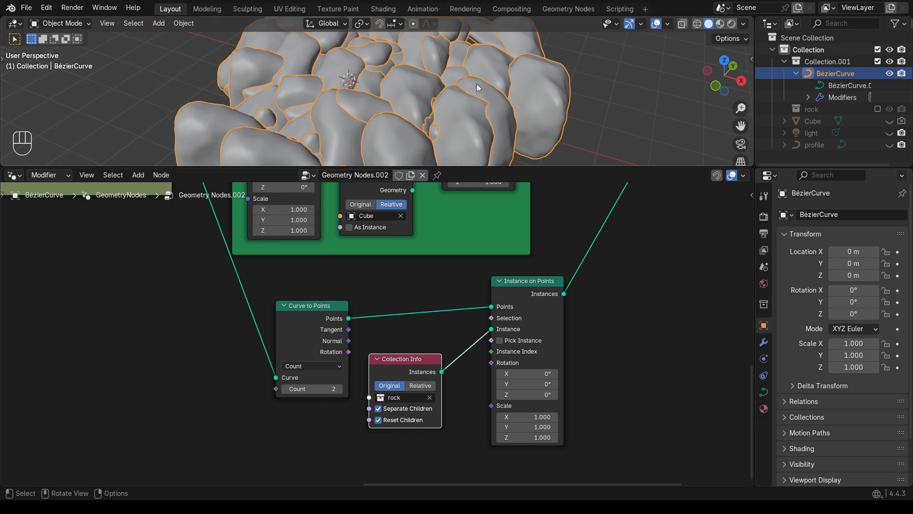
scroll(477, 84, "down", 6)
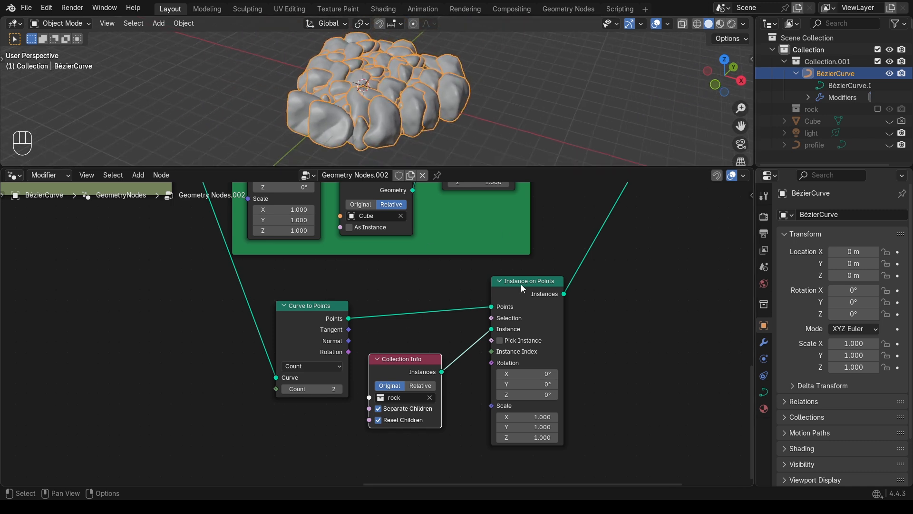
left_click(500, 341)
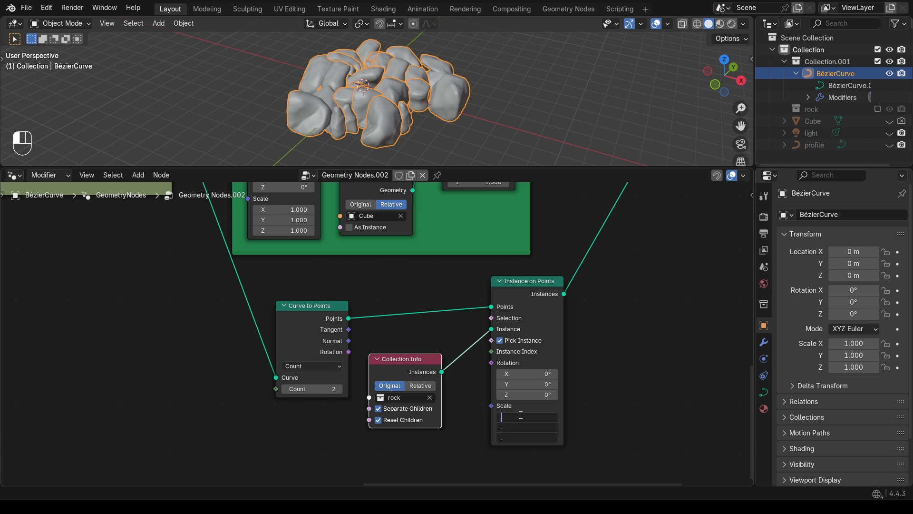
key("Return")
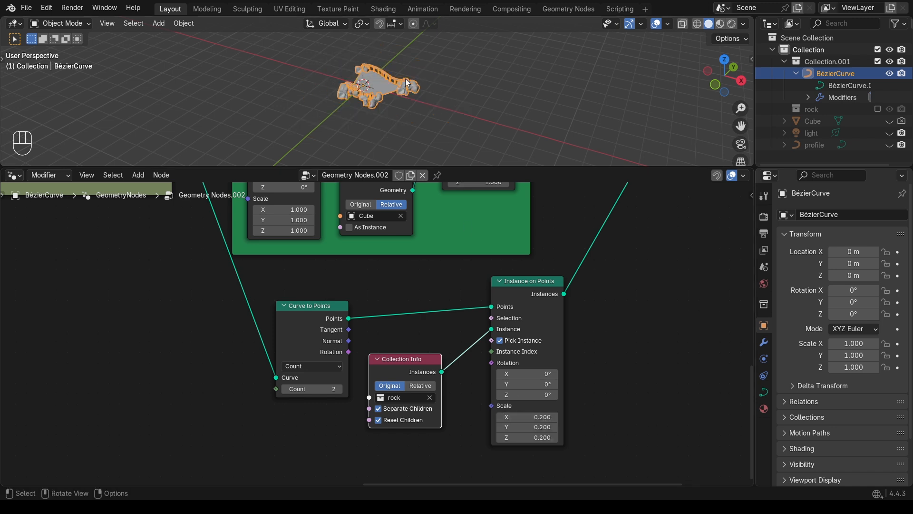
Step: Insert a Transform Geometry node before the Curve to Points node of the rock branch
scroll(399, 75, "up", 8)
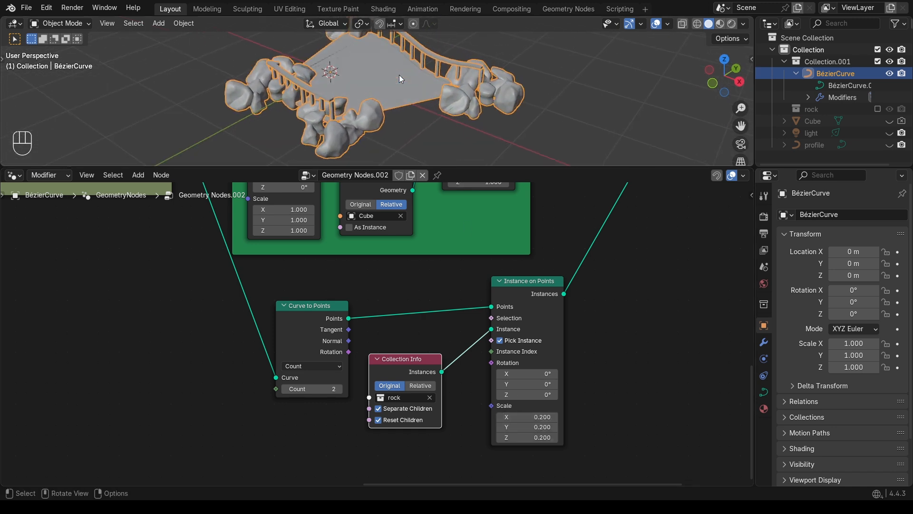
scroll(398, 75, "up", 2)
key("shift+a")
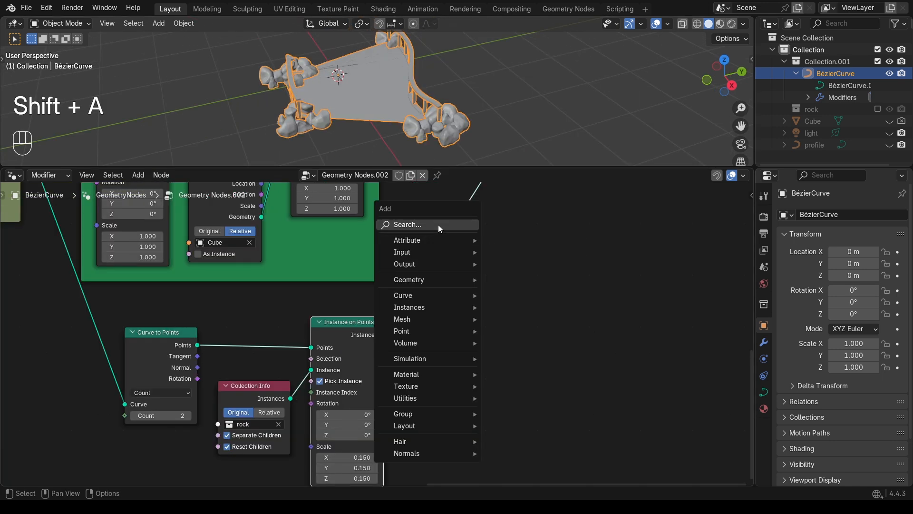
left_click(438, 225)
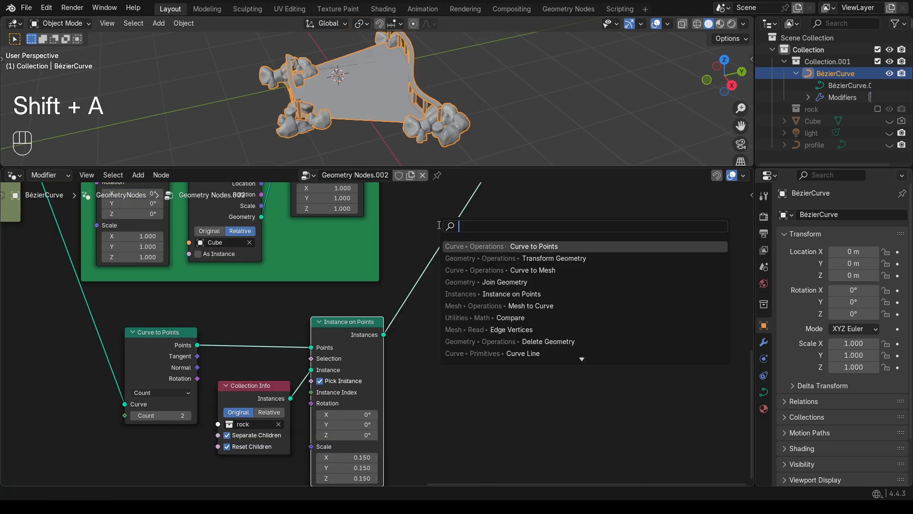
type("tran")
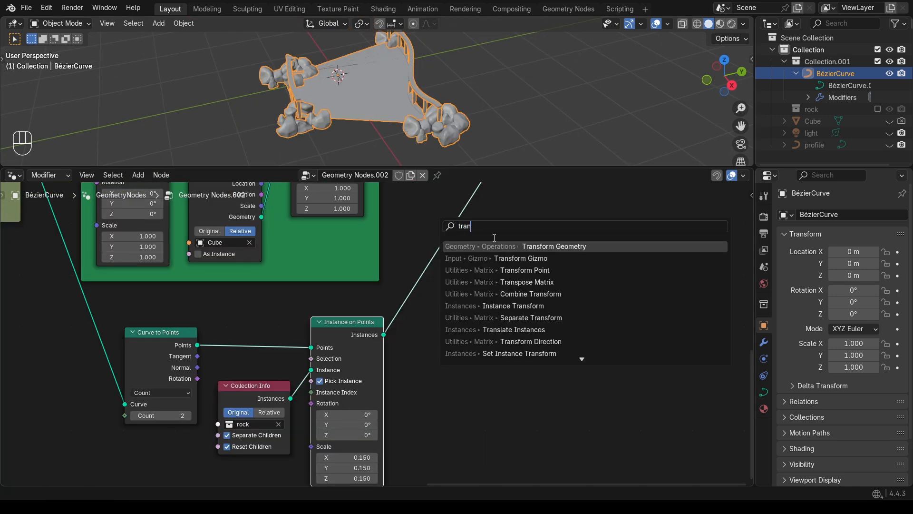
left_click(531, 246)
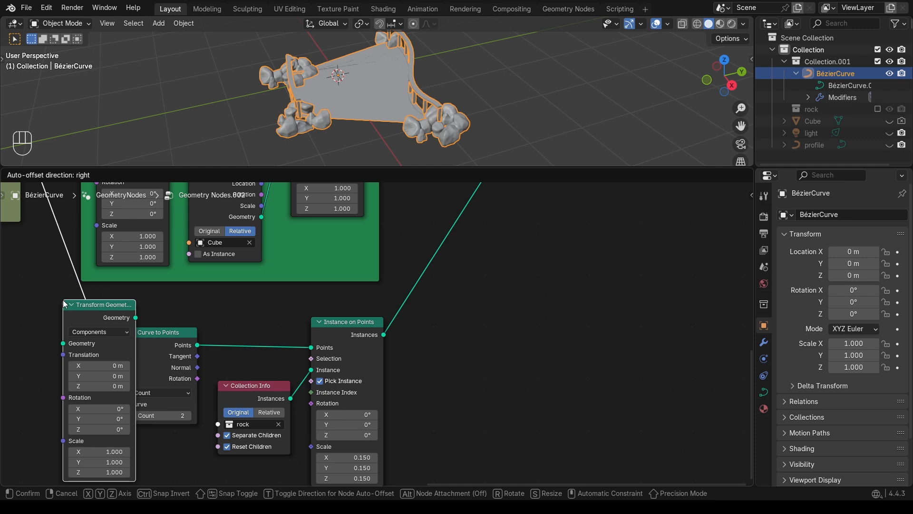
left_click(99, 303)
middle_click_drag(60, 398, 189, 346)
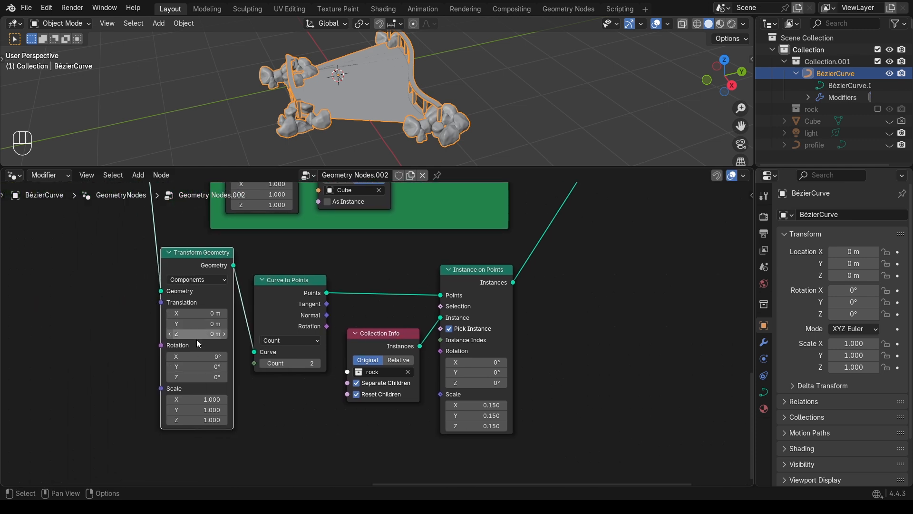
Step: Set the Y scale of the new Transform Geometry node to 1.9 to spread the rocks away from the road
left_click_drag(224, 408, 252, 408)
middle_click_drag(435, 61, 480, 61)
scroll(449, 73, "down", 5)
scroll(449, 72, "up", 4)
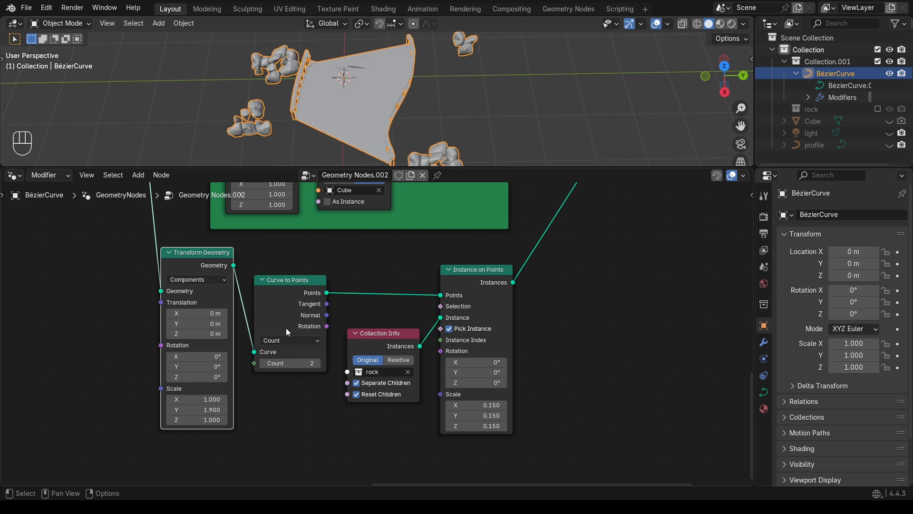
Step: Add a Random Value node below Collection Info and link its Value to the Scale of the rocks' Instance on Points
middle_click_drag(287, 327, 246, 309)
left_click_drag(446, 272, 493, 265)
left_click(492, 265)
key("shift+a")
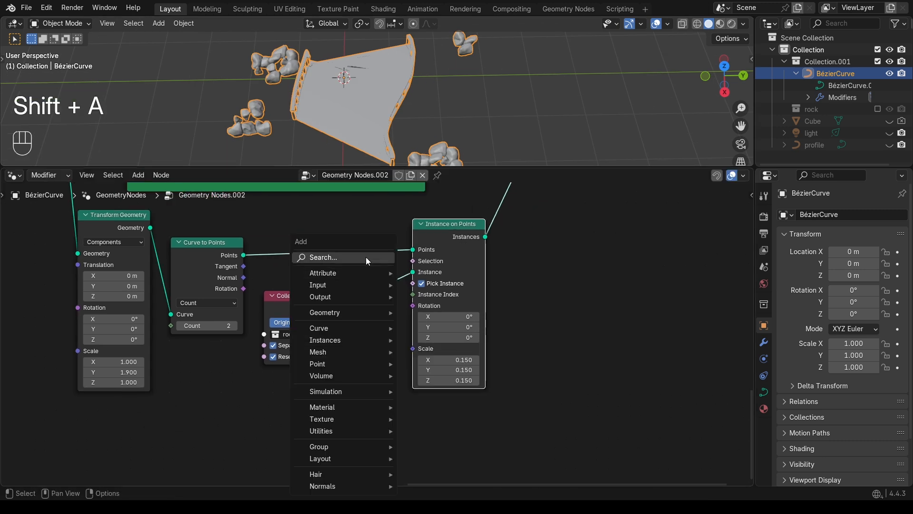
left_click(367, 257)
type("rand")
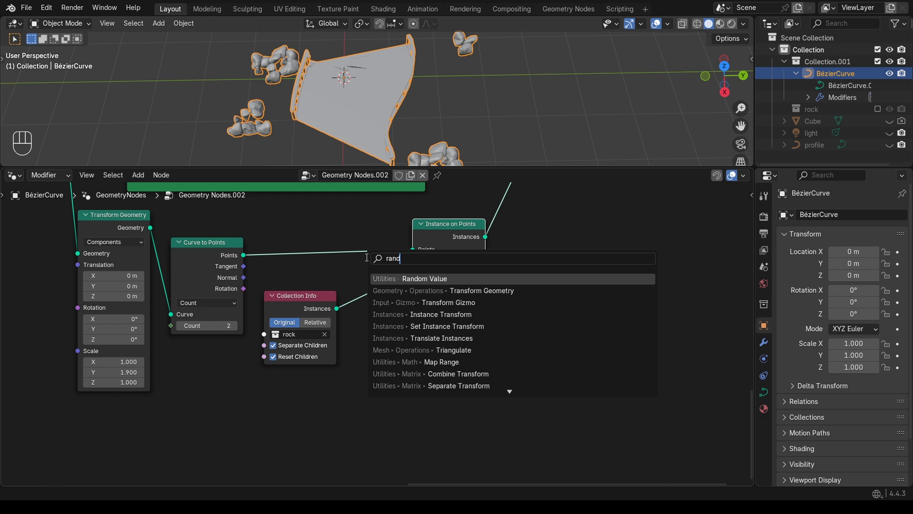
type("om")
left_click(420, 279)
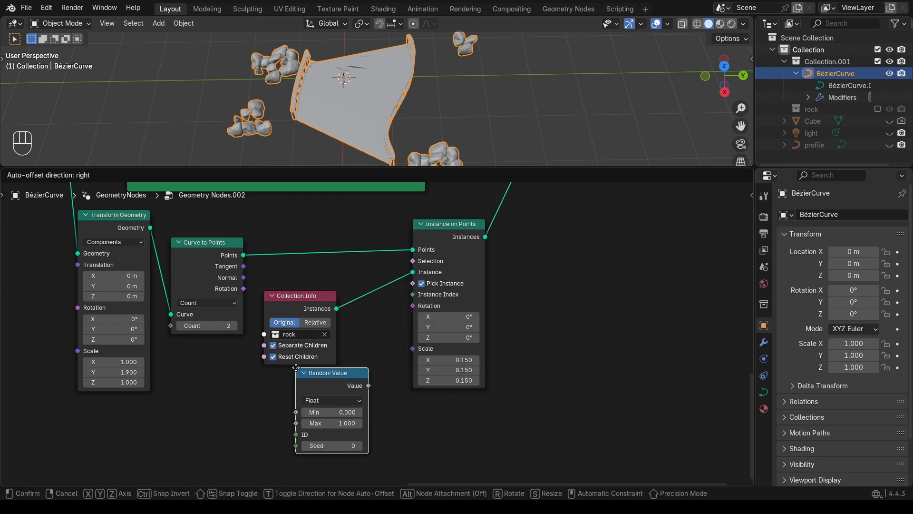
left_click(320, 381)
left_click_drag(356, 393, 412, 349)
Step: Set the rock scale's Random Value range to Min 0.1 and Max 0.15
left_click(319, 418)
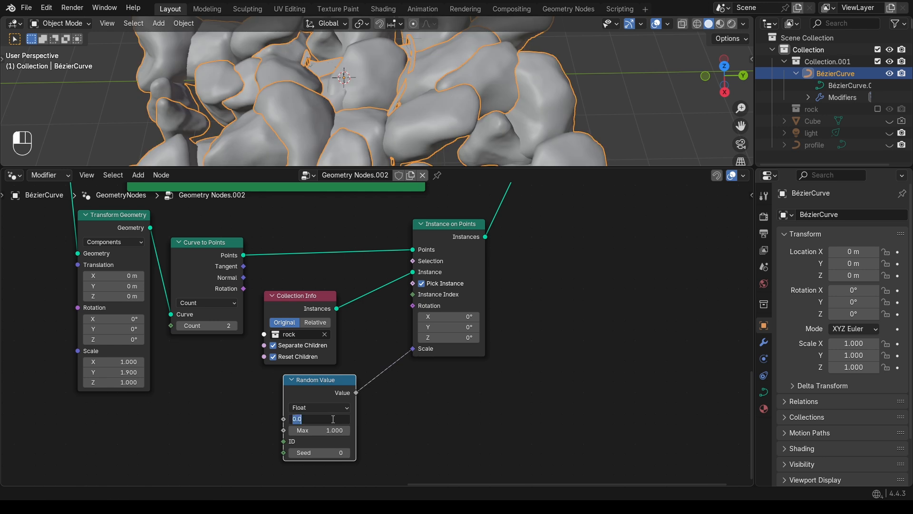
type(".1")
key("Return")
left_click(327, 431)
type(".1")
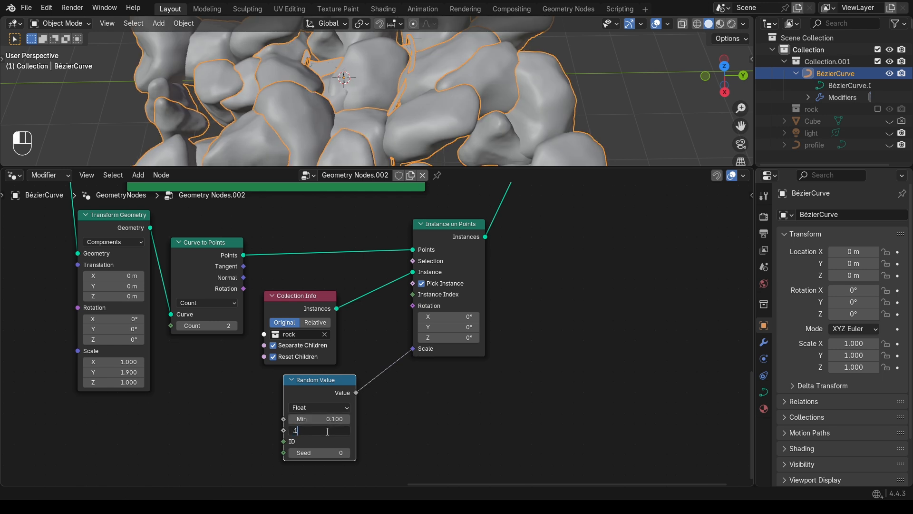
type("5")
key("Return")
middle_click_drag(421, 93, 454, 70)
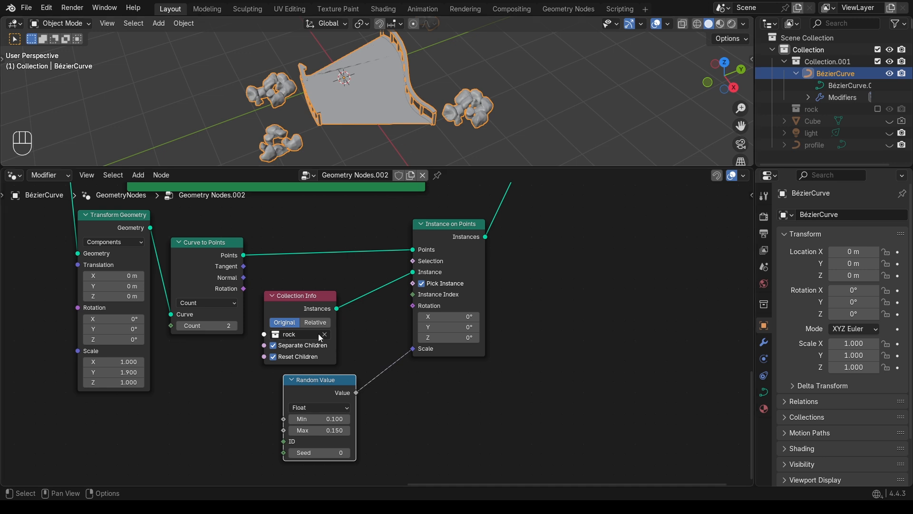
Step: Spread out the rocks' Instance on Points, Collection Info and Random Value nodes to make room between them
left_click(235, 326)
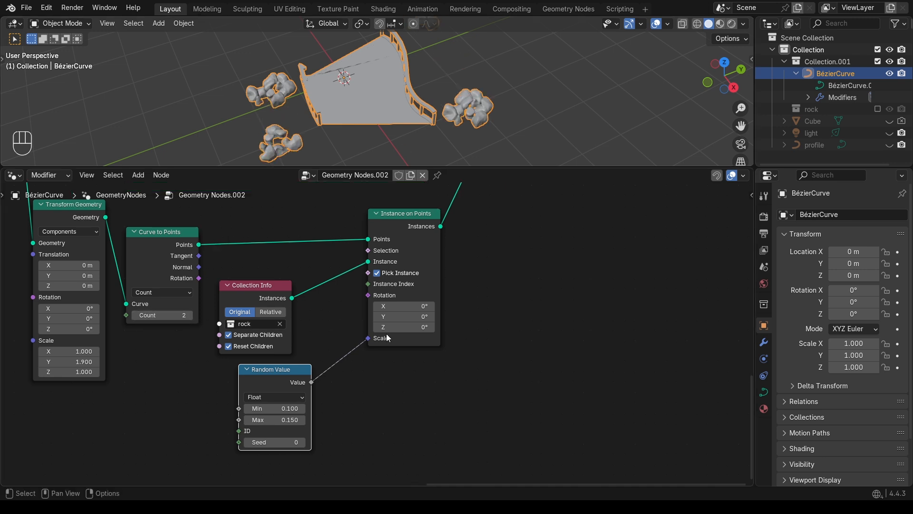
key("g")
left_click(399, 280)
left_click_drag(399, 281, 513, 257)
left_click_drag(265, 286, 274, 273)
middle_click_drag(311, 340, 325, 335)
left_click_drag(329, 367, 434, 368)
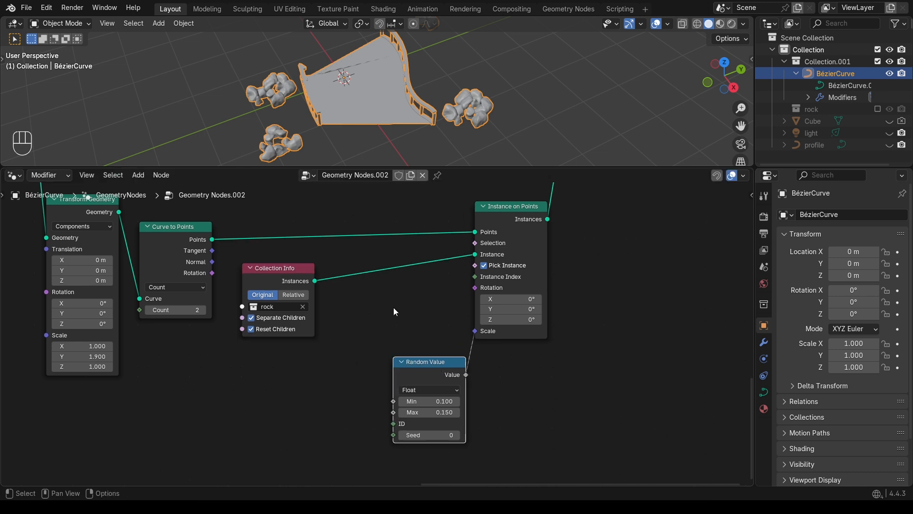
Step: Add a Combine XYZ node and link its Vector to the Rotation of the rocks' Instance on Points
key("shift+a")
mouse_move(415, 309)
type("com")
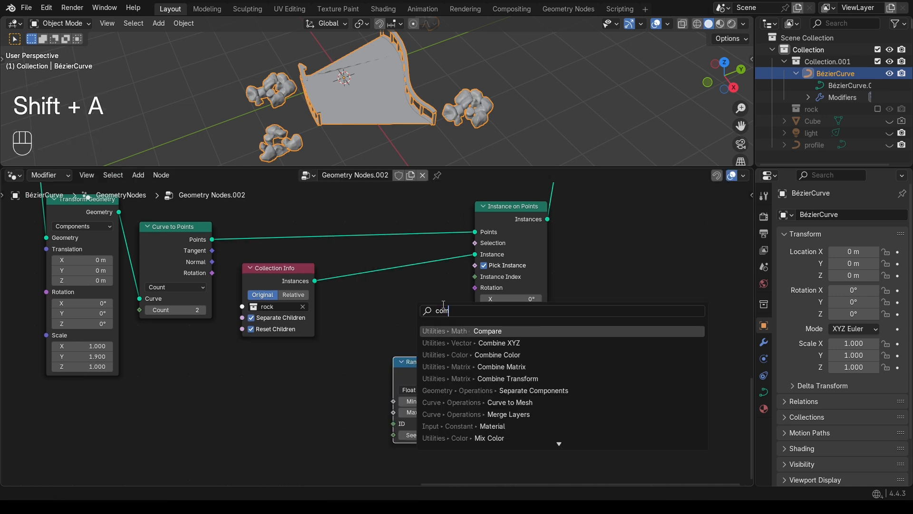
left_click(492, 343)
left_click(436, 306)
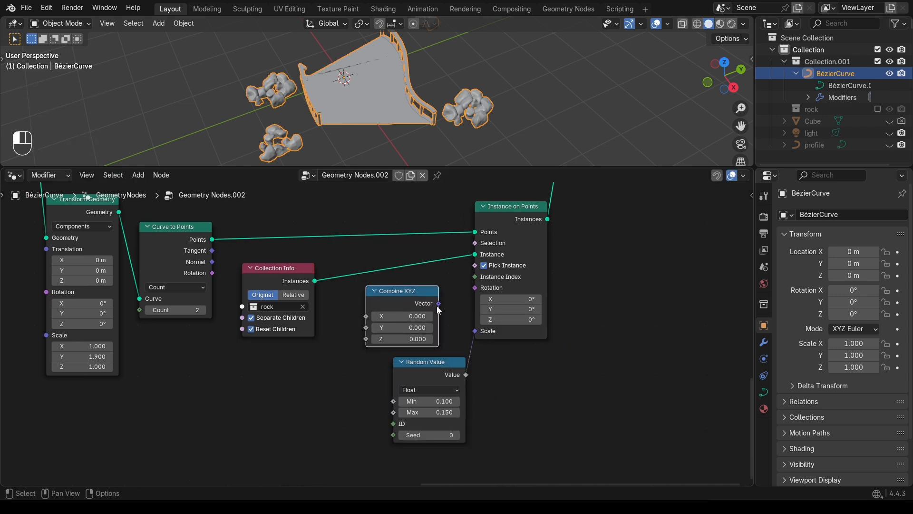
left_click_drag(438, 303, 485, 287)
middle_click_drag(486, 288, 547, 257)
left_click_drag(470, 263, 490, 257)
Step: Add a second Random Value node and link it to the Z input of Combine XYZ to vary the rocks' rotation
key("shift+a")
type("ra")
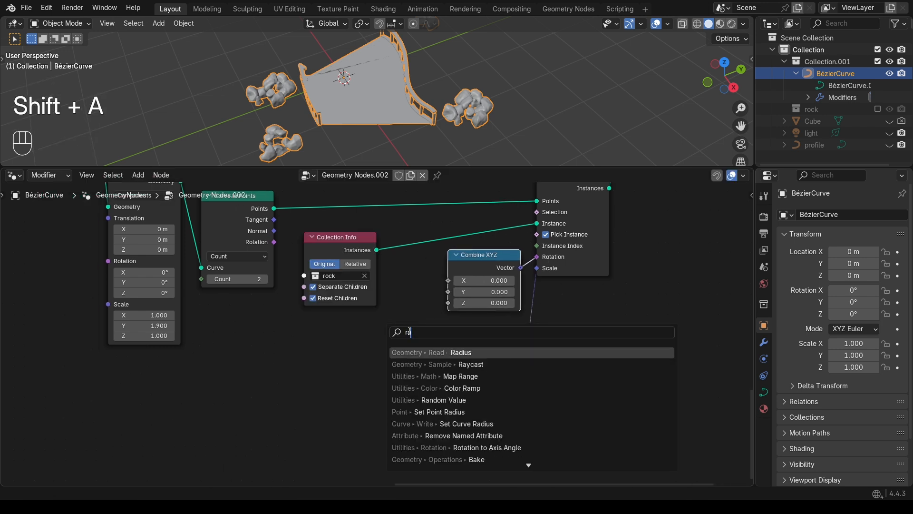
left_click(459, 399)
left_click(371, 330)
left_click_drag(441, 309, 447, 303)
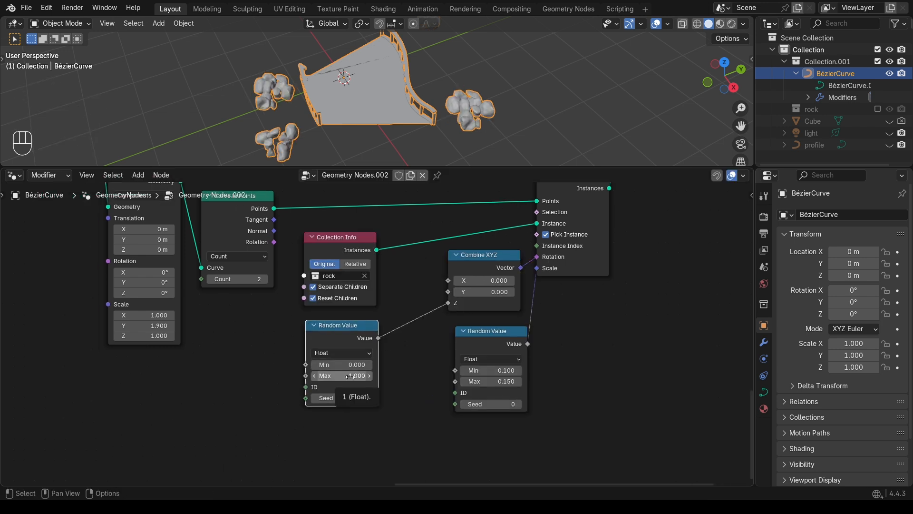
middle_click_drag(409, 142, 341, 145)
scroll(409, 142, "down", 2)
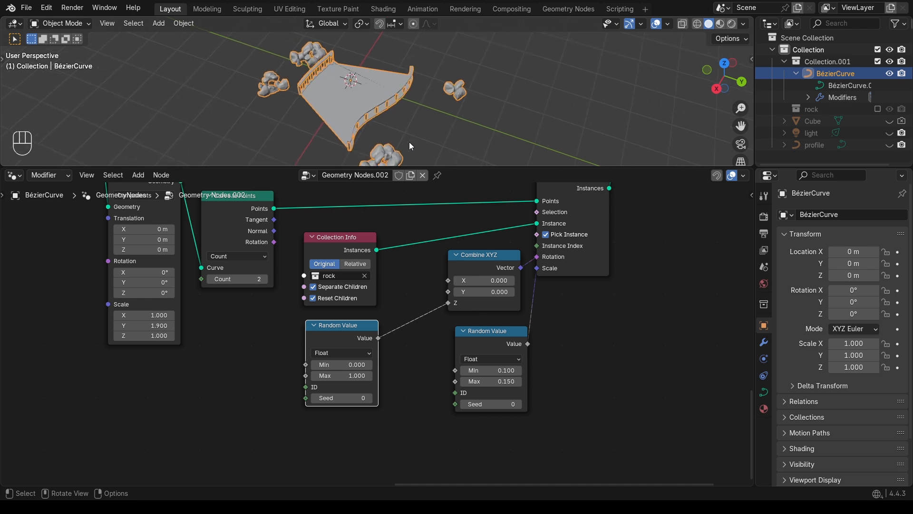
Step: Rearrange the nodes of the rock branch into a tidy group
middle_click_drag(552, 243, 431, 319)
left_click_drag(462, 263, 463, 279)
middle_click_drag(155, 287, 261, 264)
left_click_drag(243, 267, 251, 273)
left_click_drag(138, 229, 149, 253)
middle_click_drag(54, 185, 176, 210)
scroll(177, 210, "down", 3)
left_click_drag(404, 375, 436, 372)
Step: Join the rock nodes in a frame, give it a purple custom color and label it Rock
left_click_drag(655, 197, 198, 429)
key("ctrl+j")
key("n")
left_click(618, 256)
left_click(657, 274)
left_click(686, 222)
type("Rock")
key("Return")
left_click(526, 243)
key("n")
Step: Add a Curve to Points node below the Rock frame and link the curve geometry into it
middle_click_drag(360, 421, 329, 266)
scroll(328, 286, "down", 1)
key("shift+a")
type("c")
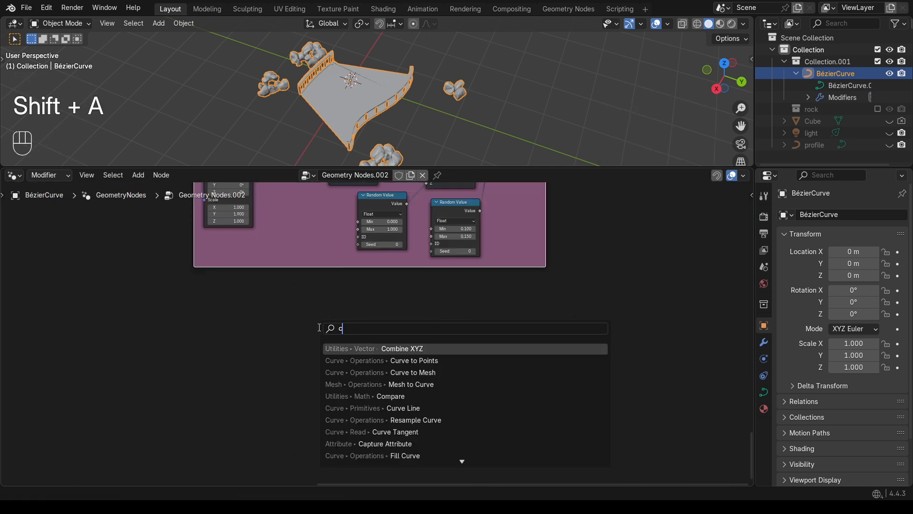
type("urv")
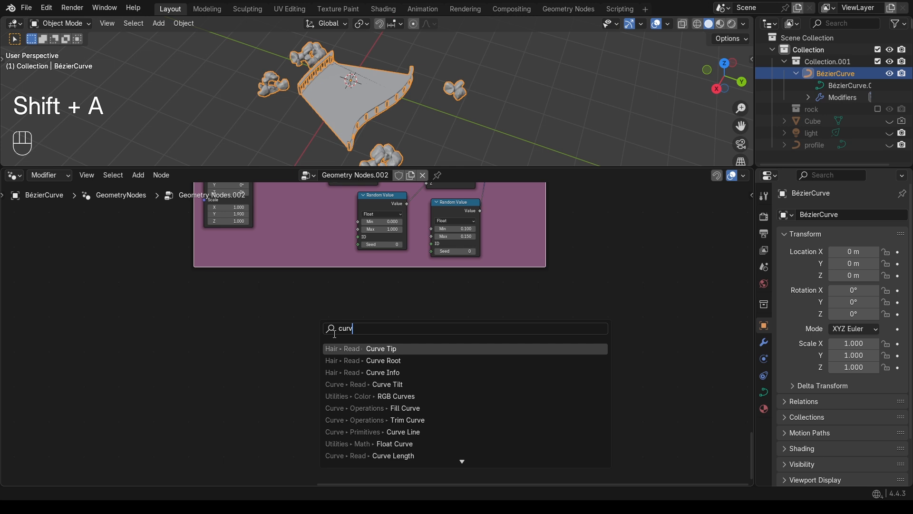
type("e to")
left_click(338, 360)
left_click(224, 292)
scroll(224, 285, "down", 1)
middle_click_drag(224, 266, 316, 464)
left_click_drag(279, 202, 300, 438)
Step: Add an Instance on Points node after the new Curve to Points and link its Instances to Join Geometry
key("shift+a")
mouse_move(340, 343)
left_click(419, 340)
middle_click_drag(352, 425, 332, 366)
scroll(333, 365, "up", 2)
left_click(329, 367)
left_click_drag(240, 305, 297, 302)
left_click_drag(360, 291, 630, 212)
middle_click_drag(534, 350, 309, 314)
left_click_drag(233, 305, 341, 309)
Step: Bring the light object in as a Relative Object Info with As Instance enabled, feeding the new Instance on Points
left_click_drag(812, 134, 191, 379)
left_click(220, 436)
left_click(187, 455)
scroll(299, 114, "down", 2)
middle_click_drag(299, 115, 285, 106)
left_click(229, 47)
left_click(889, 133)
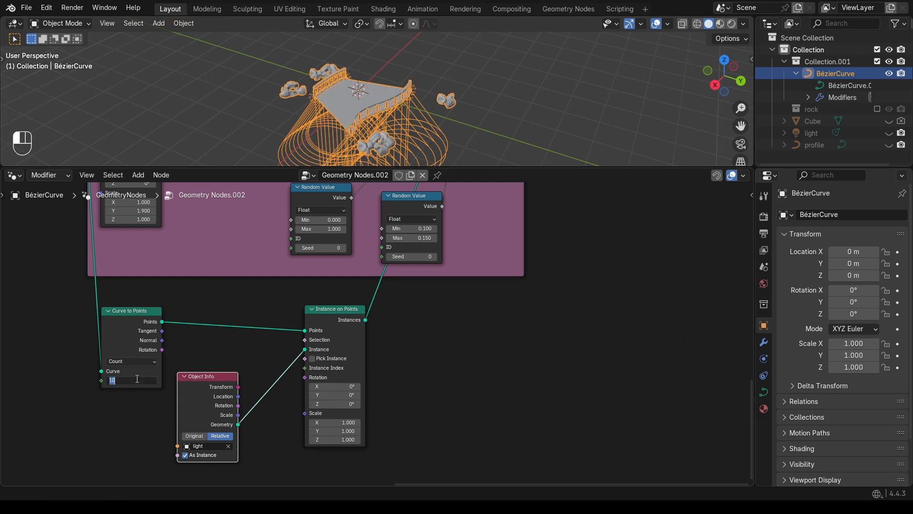
Step: Set the Count of the lights' Curve to Points to 2 and space out the light nodes
type("2")
key("Return")
left_click_drag(208, 378, 237, 353)
scroll(238, 363, "up", 1)
middle_click_drag(174, 385, 237, 353)
left_click_drag(431, 295, 520, 286)
left_click_drag(327, 326, 327, 304)
middle_click_drag(432, 371, 397, 359)
middle_click_drag(242, 343, 295, 359)
Step: Insert a Transform Geometry node before the Curve to Points node of the light branch
key("shift+a")
type("tran")
key("Return")
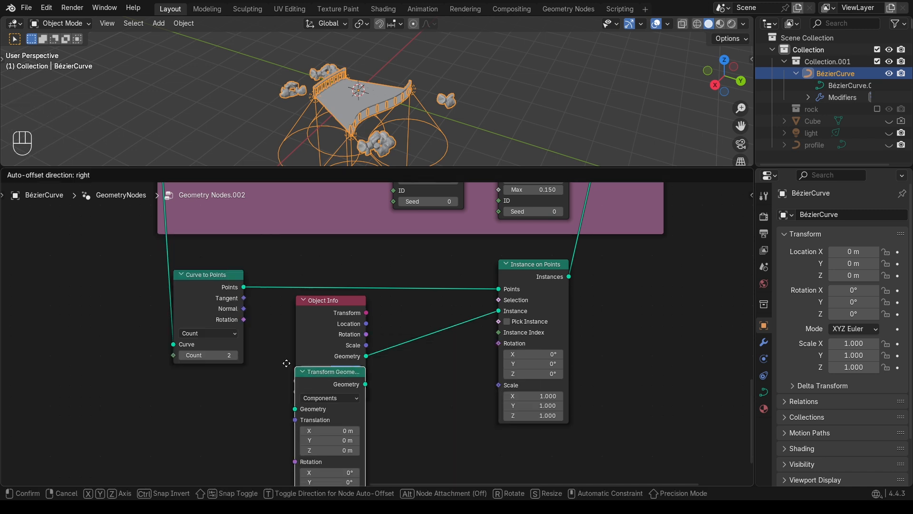
left_click(109, 239)
middle_click_drag(162, 255, 173, 274)
left_click_drag(184, 268, 162, 316)
middle_click_drag(171, 454, 171, 433)
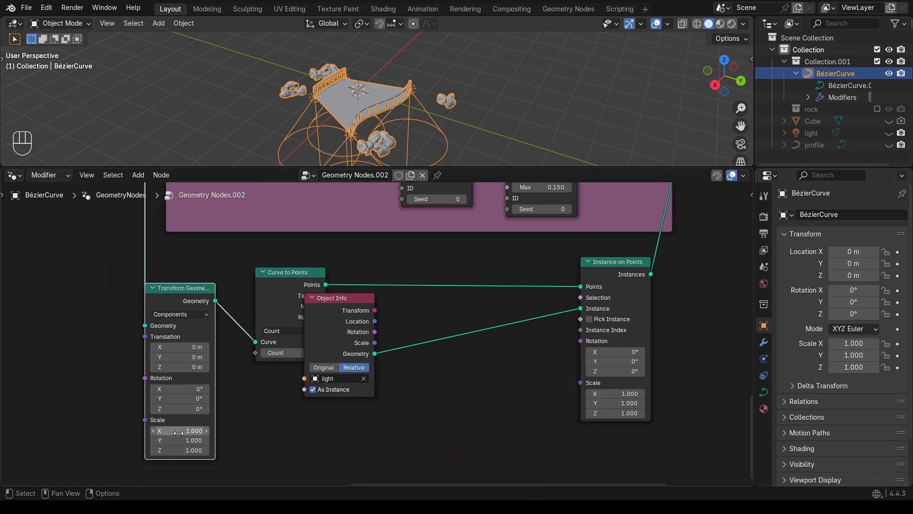
Step: Raise the lights by setting the Z translation of their Transform Geometry node to 2.2 m
left_click(206, 369)
left_click(206, 368)
left_click(205, 368)
left_click(206, 369)
left_click(205, 368)
left_click_drag(208, 368, 221, 368)
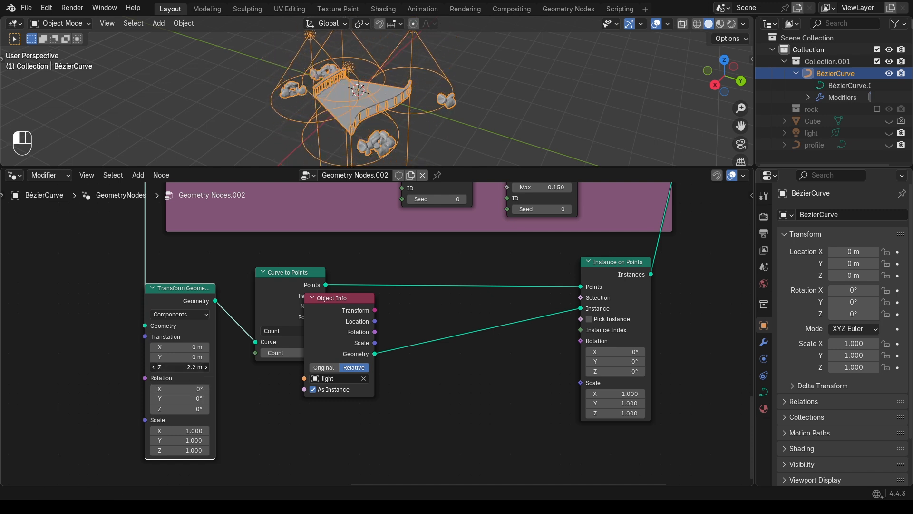
middle_click_drag(381, 98, 402, 85)
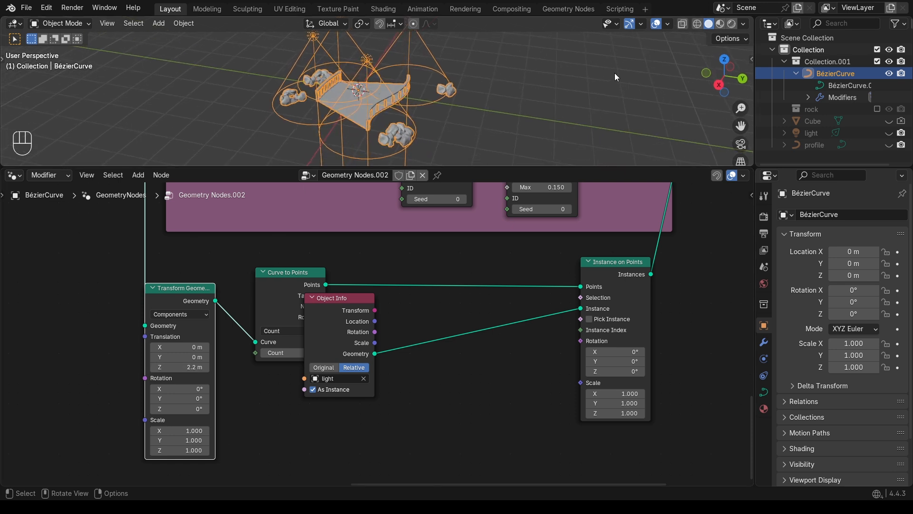
middle_click_drag(471, 84, 416, 116)
Step: Add a Combine XYZ node into the lights' Rotation and link the Random Value to its X input
key("shift+a")
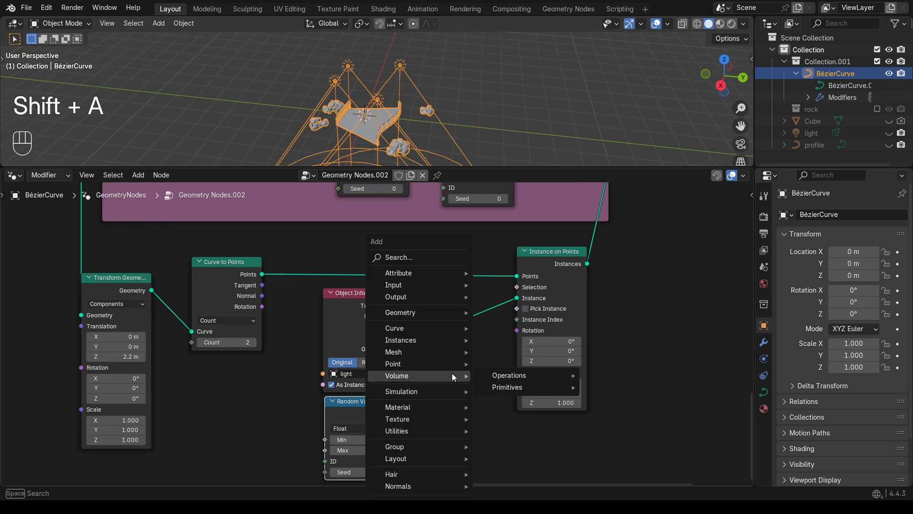
left_click(471, 395)
left_click(454, 376)
left_click_drag(489, 366, 515, 336)
middle_click_drag(393, 410, 393, 343)
left_click_drag(393, 343, 419, 312)
Step: Set the light rotation's Random Value range to Min -0.5 and Max 0.5
type("-0.5")
key("Return")
left_click(368, 379)
type(".5")
key("Return")
middle_click_drag(418, 132, 448, 126)
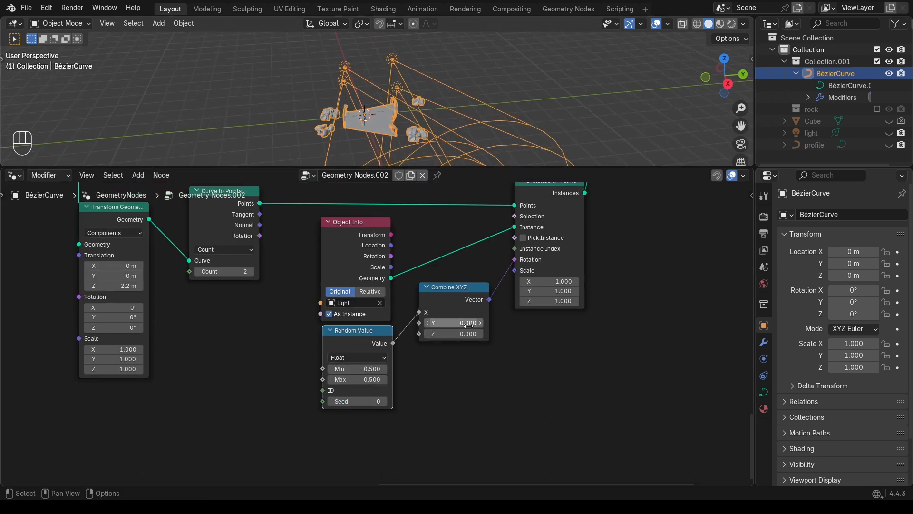
Step: Adjust the light rotation's Random Value to Min 7.9 and Max -0.6, keeping the light's Object Info on Original
left_click_drag(430, 313, 440, 314)
left_click(368, 292)
left_click(346, 292)
middle_click_drag(424, 88, 427, 95)
scroll(426, 95, "up", 4)
scroll(427, 95, "down", 1)
left_click_drag(359, 380, 344, 380)
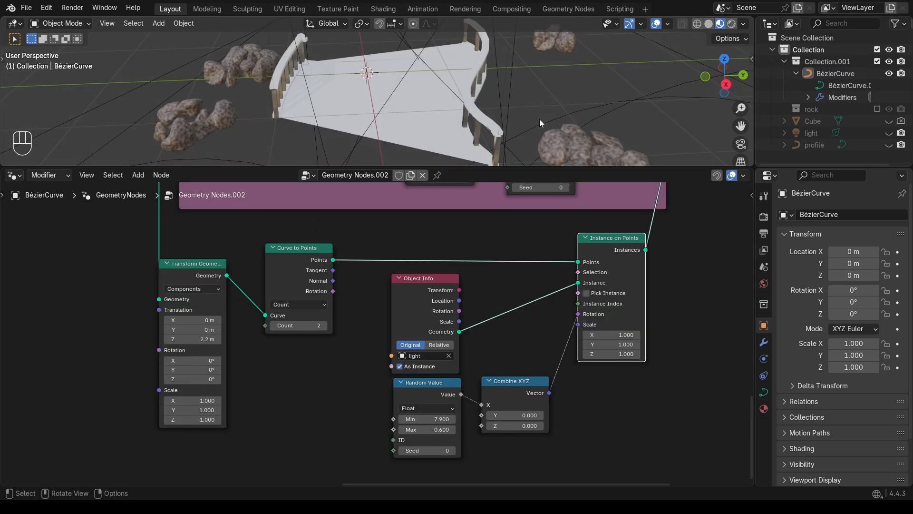
Step: Widen the material properties area and create three material slots on the Bézier curve
left_click(765, 409)
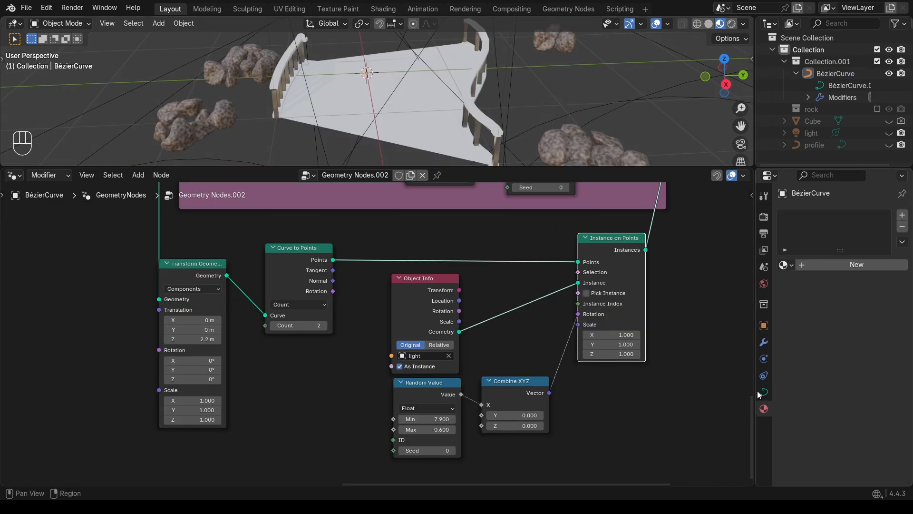
left_click_drag(754, 349, 716, 328)
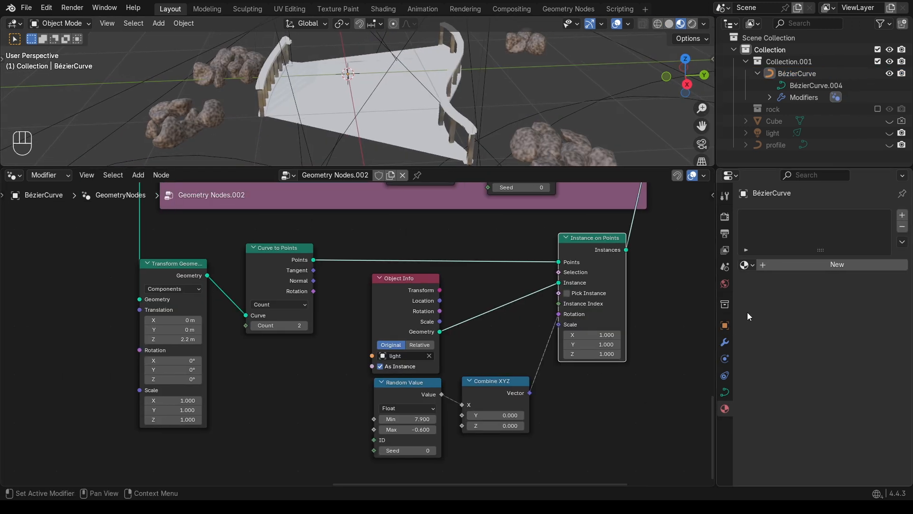
left_click(790, 263)
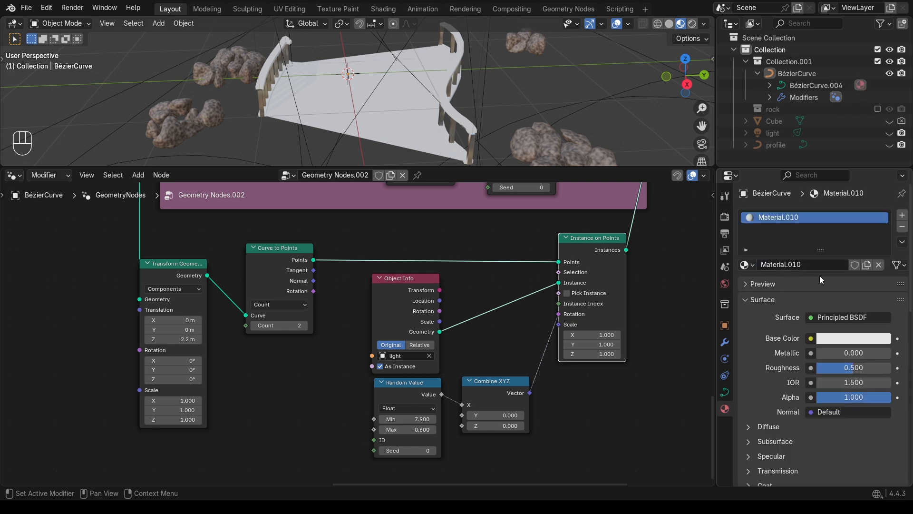
left_click(903, 216)
left_click(903, 216)
Step: Rename the first material as Road and the second as upper sprit
left_click(790, 217)
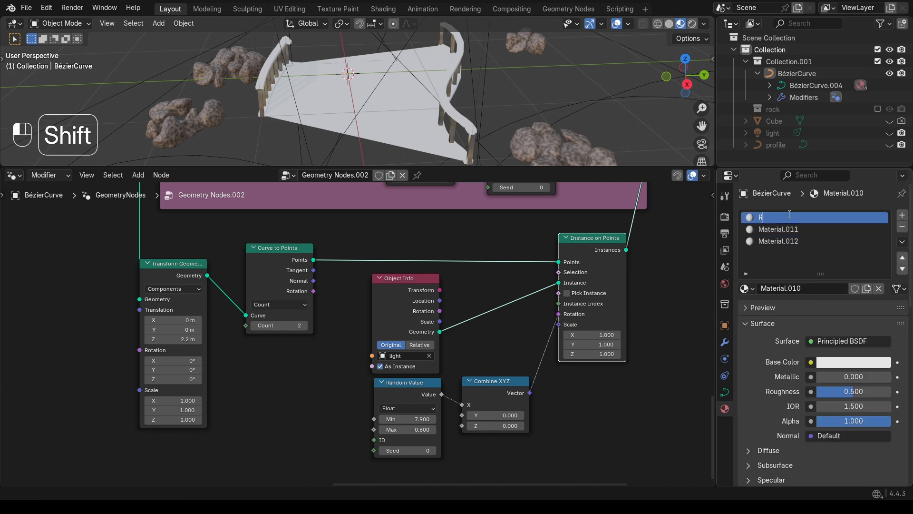
type("Road")
double_click(801, 229)
type("upper sprit")
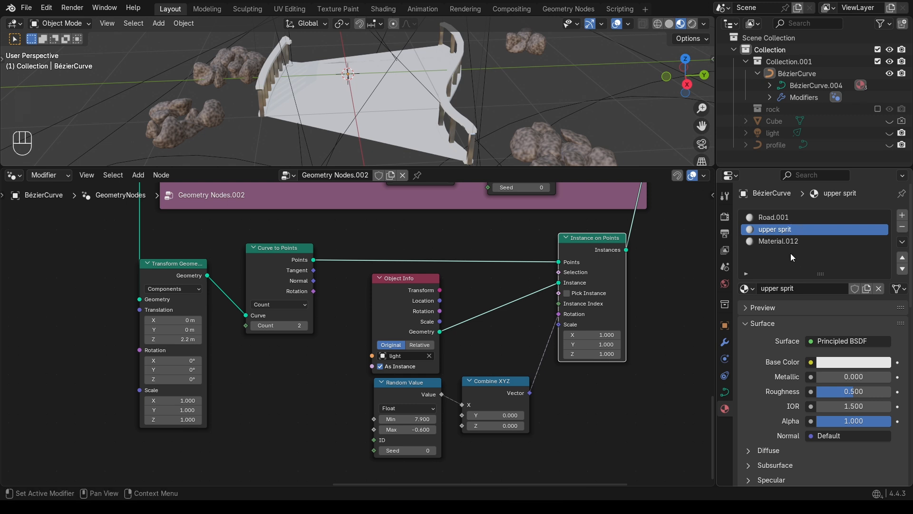
Step: Rename the third material on the Bézier curve as lower sprit
double_click(789, 241)
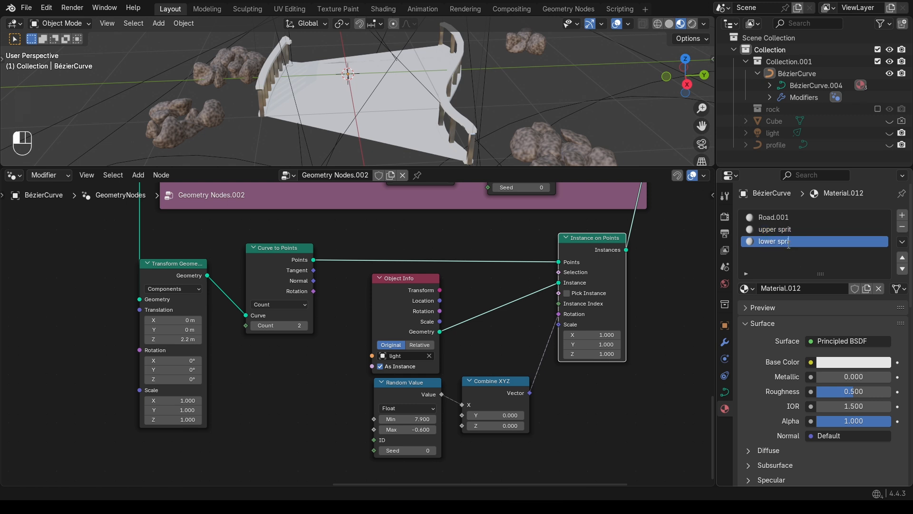
left_click(651, 353)
Step: Insert a Set Material node on the road mesh's link to Join Geometry and assign the Road.001 material
middle_click_drag(571, 270, 569, 316)
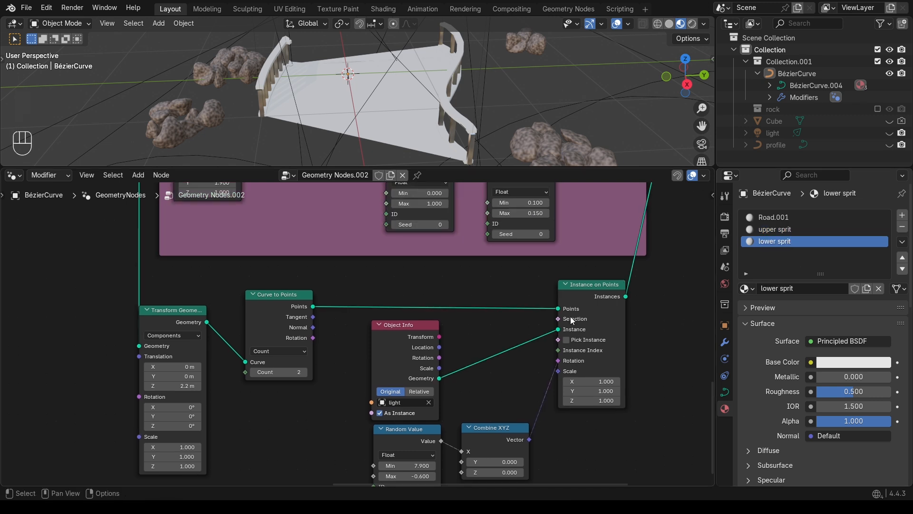
scroll(566, 317, "down", 3)
scroll(460, 324, "down", 3)
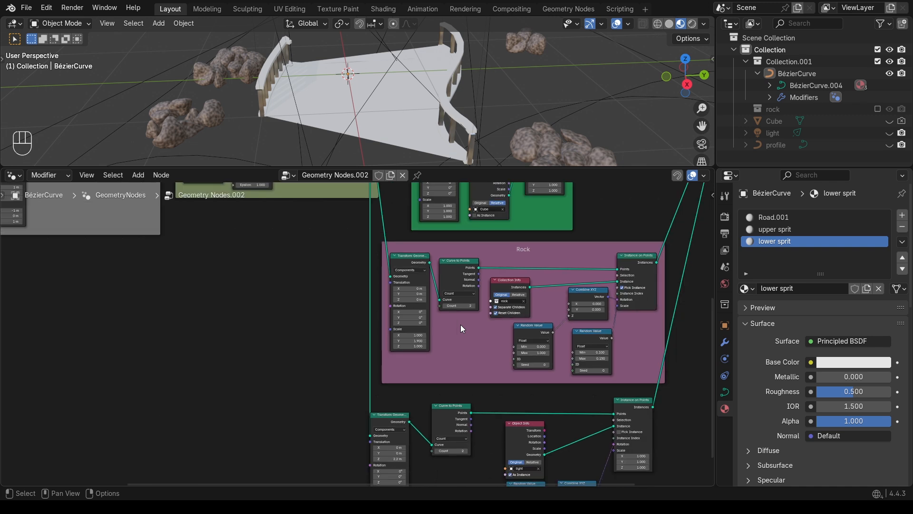
middle_click_drag(461, 324, 578, 402)
middle_click_drag(460, 324, 499, 357)
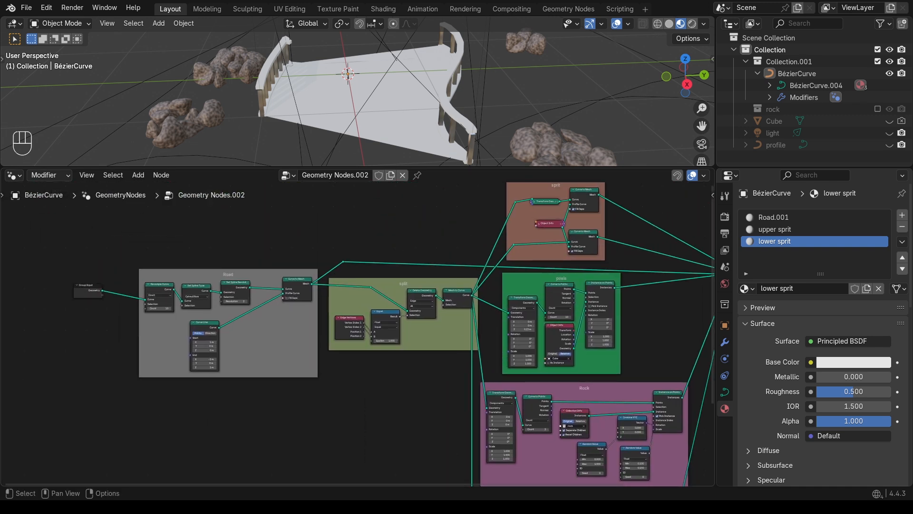
scroll(362, 270, "up", 2)
key("shift+a")
type("set mat")
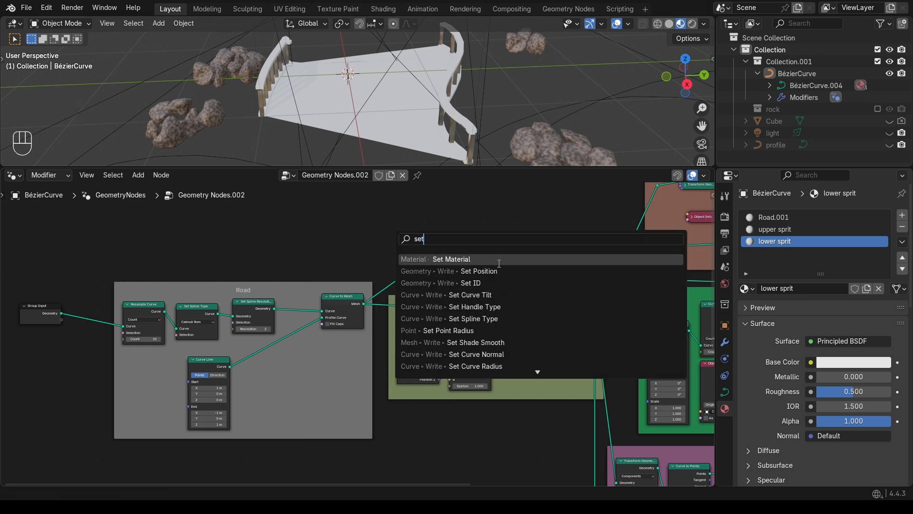
key("Return")
left_click(440, 250)
left_click(450, 277)
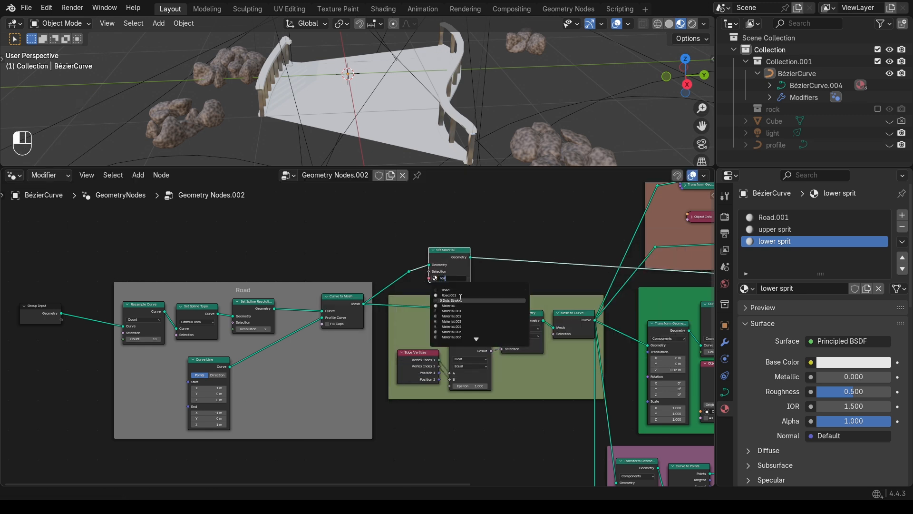
left_click(461, 294)
Step: Add Set Material nodes after both Curve to Mesh nodes of the sprit frame, assigning upper sprit and lower sprit
middle_click_drag(625, 236, 280, 301)
key("shift+a")
left_click(510, 240)
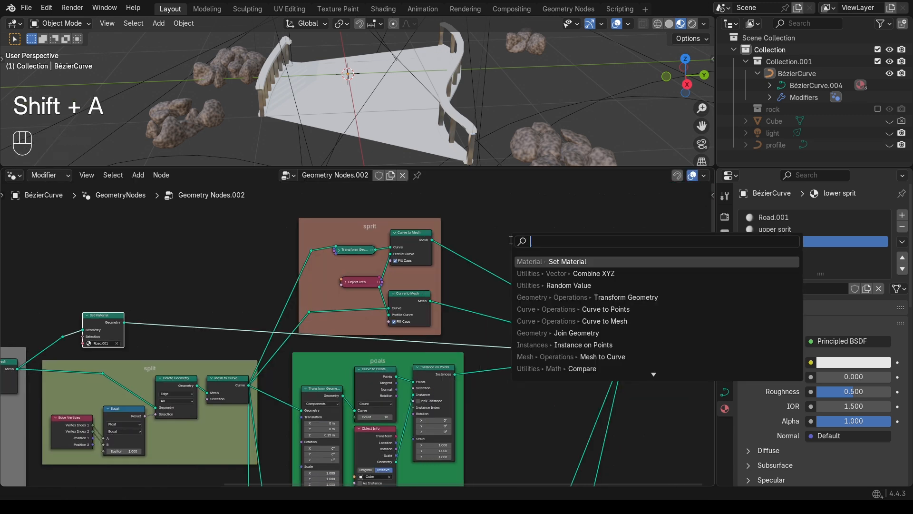
key("Return")
left_click(470, 250)
key("shift+d")
left_click(483, 324)
left_click(484, 328)
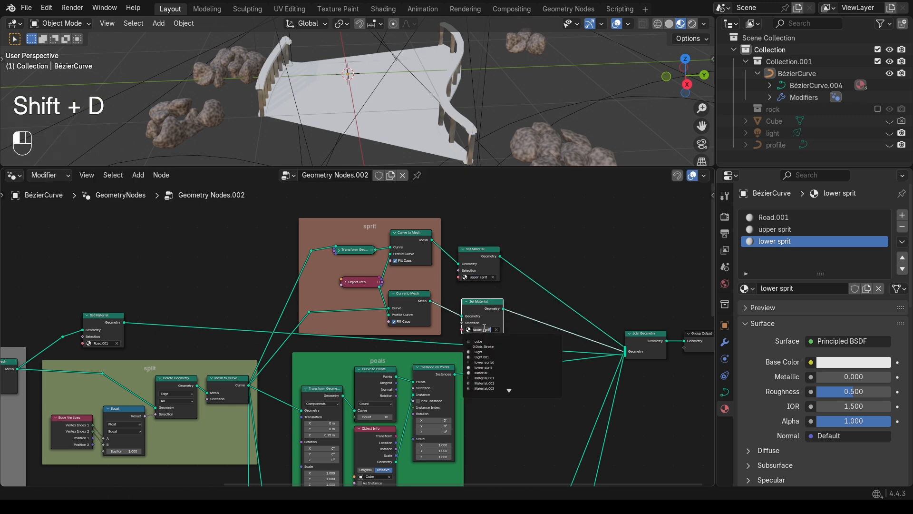
left_click_drag(474, 304, 471, 298)
Step: Insert a Store Named Attribute node between Group Input and Resample Curve
middle_click_drag(47, 316, 411, 254)
middle_click_drag(82, 367, 246, 336)
key("shift+a")
type("sti")
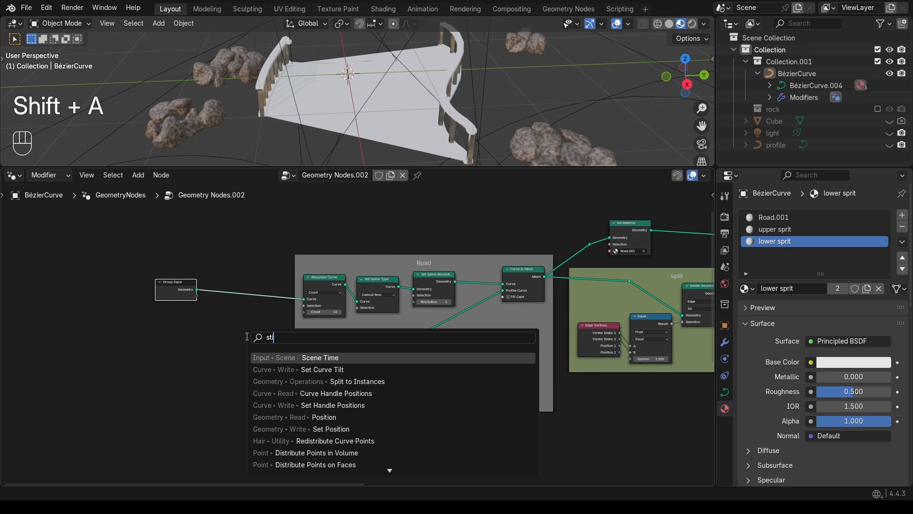
key("BackSpace")
type("o")
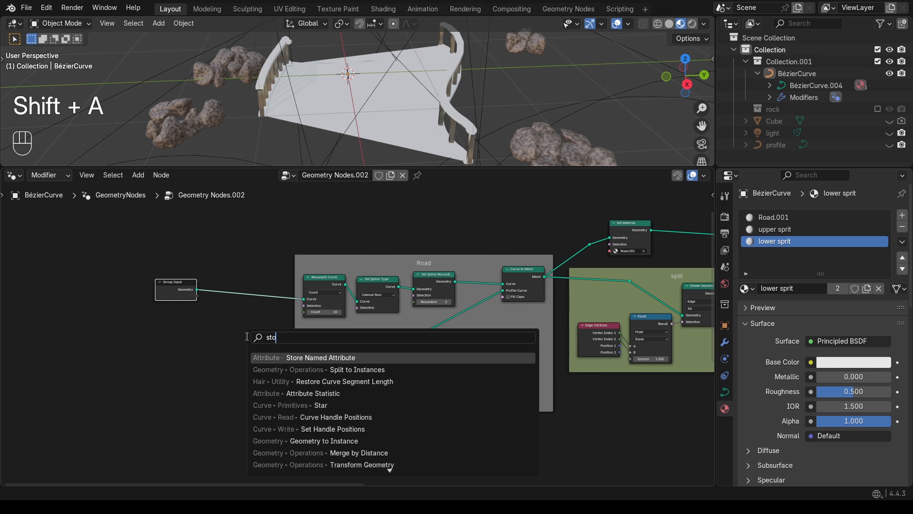
key("Return")
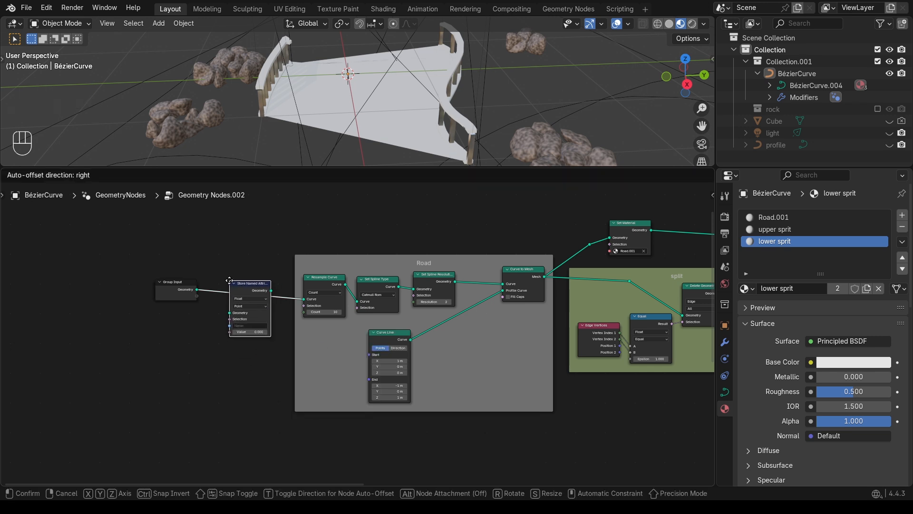
left_click(229, 280)
Step: Name the stored attribute after Group Input X
scroll(236, 298, "up", 3)
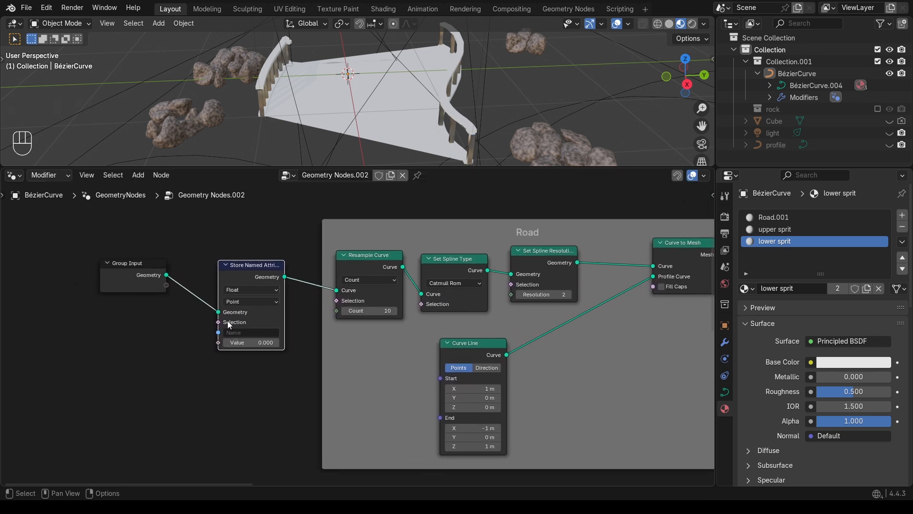
left_click(252, 332)
type("x")
key("Return")
left_click(244, 333)
type("X")
key("Return")
Step: Add a Spline Parameter node beside Group Input to supply the X attribute's value
middle_click_drag(155, 350, 218, 355)
key("shift+a")
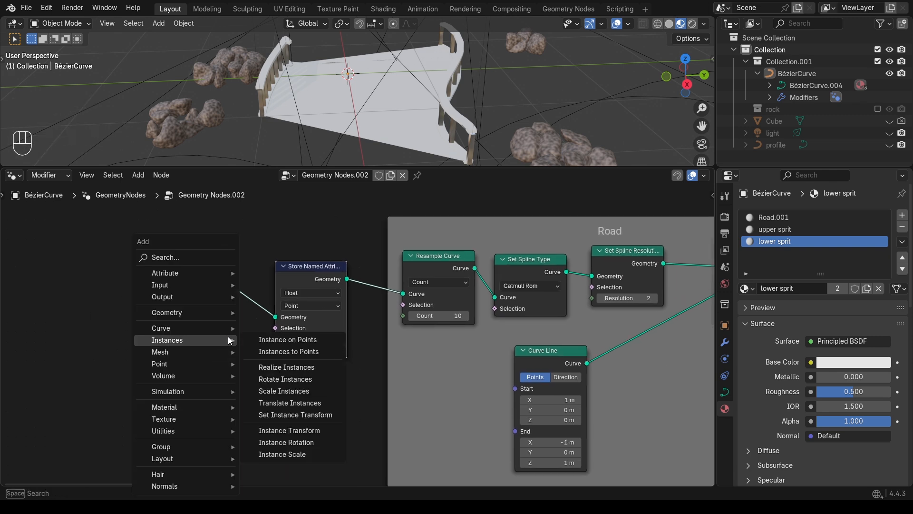
key("shift+a")
type("spl")
left_click(305, 410)
left_click(199, 329)
Step: Insert a Store Named Attribute node between Curve Line and Curve to Mesh, and name the attribute Y
middle_click_drag(556, 320, 314, 333)
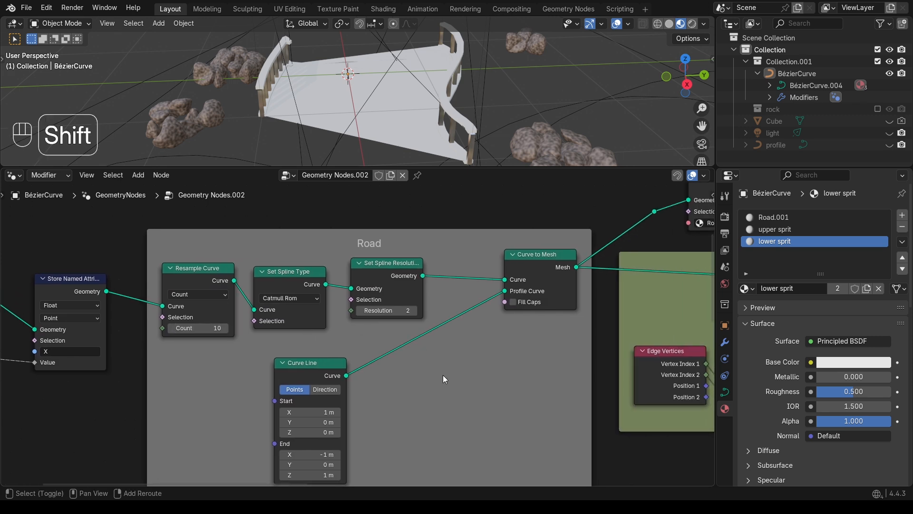
key("shift+a")
type("st")
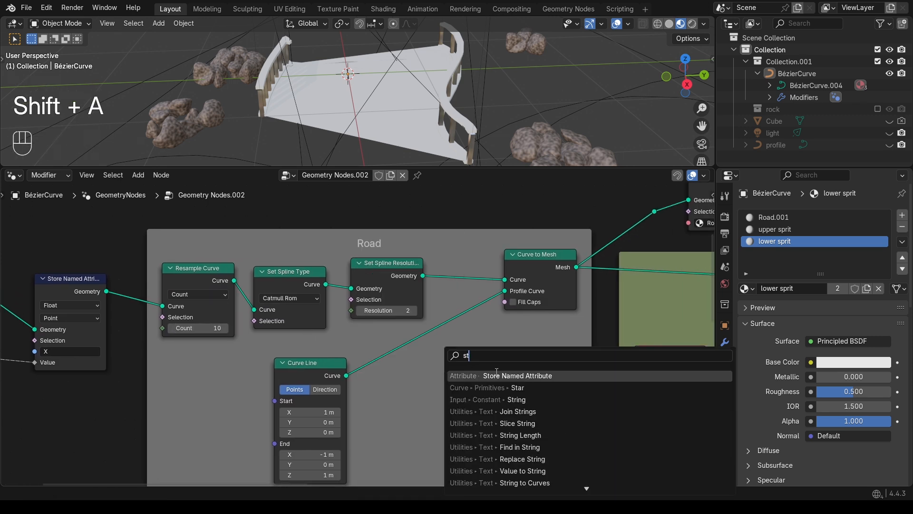
left_click(497, 376)
left_click(433, 320)
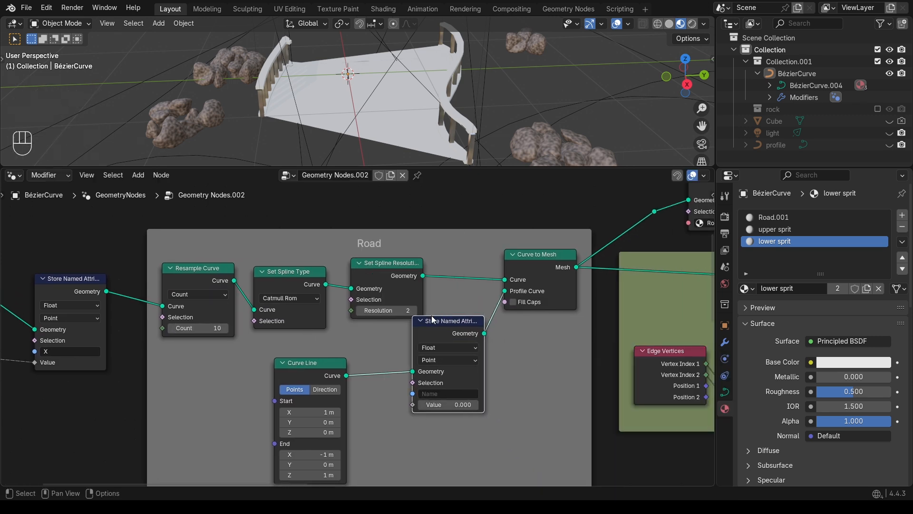
left_click(451, 392)
key("Return")
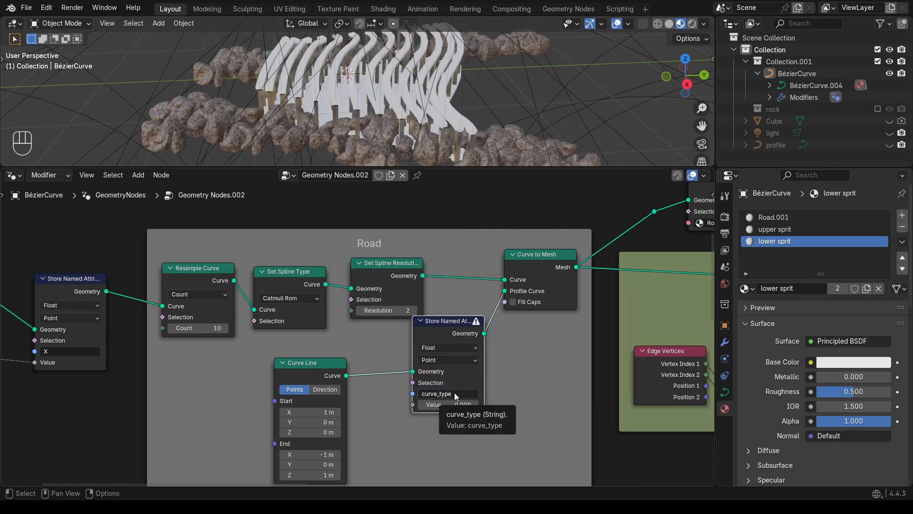
left_click(455, 392)
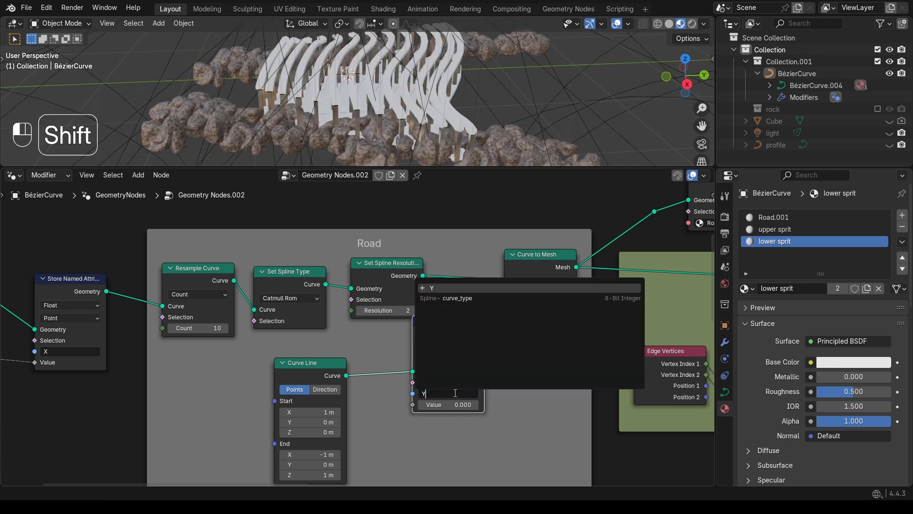
type("Y")
key("Return")
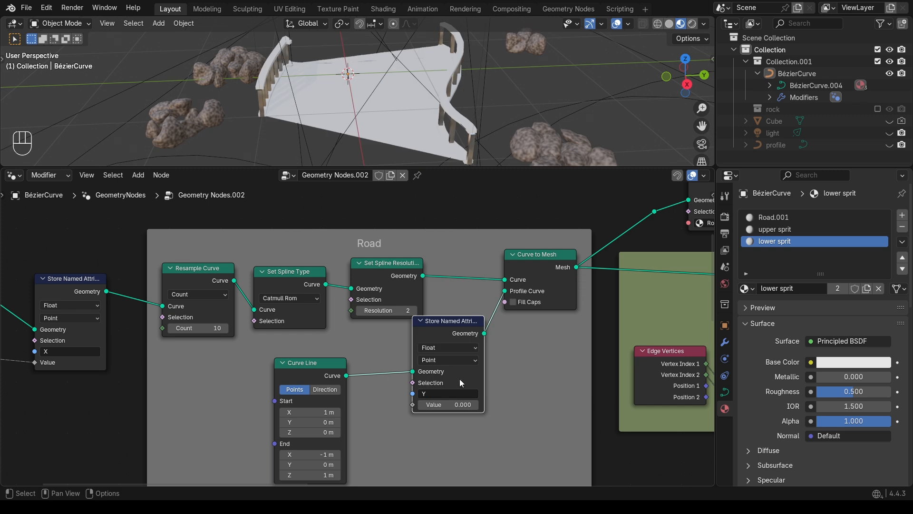
Step: Add a Spline Parameter node in the Road frame, connect its Factor to the Y attribute's Value, and space out the nodes
left_click_drag(453, 324, 460, 329)
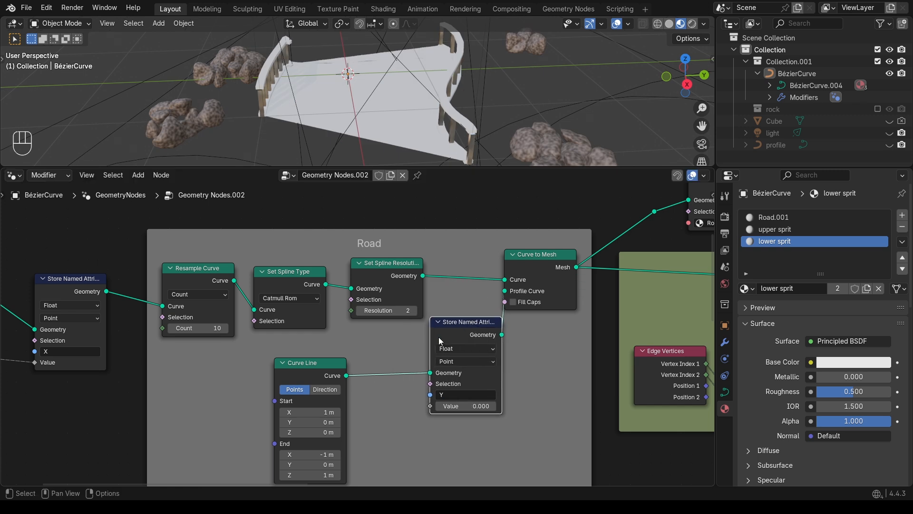
key("shift+a")
left_click(413, 251)
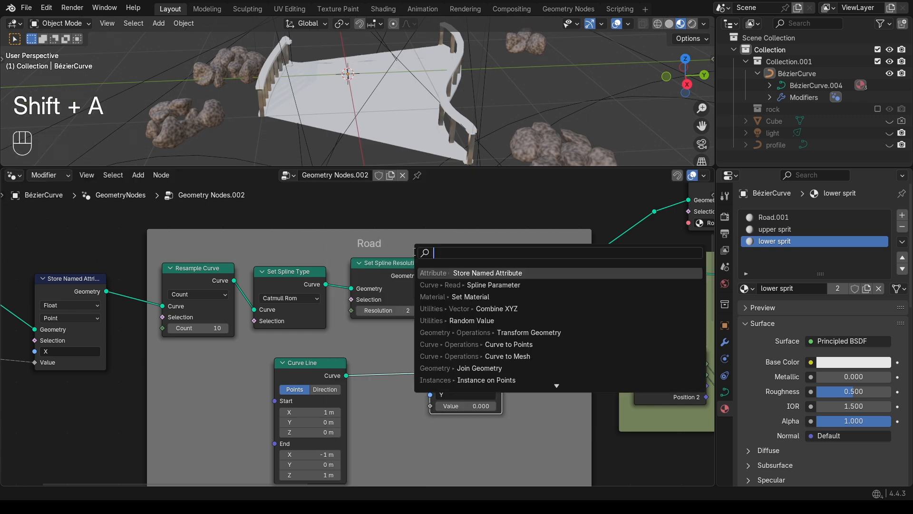
left_click(466, 285)
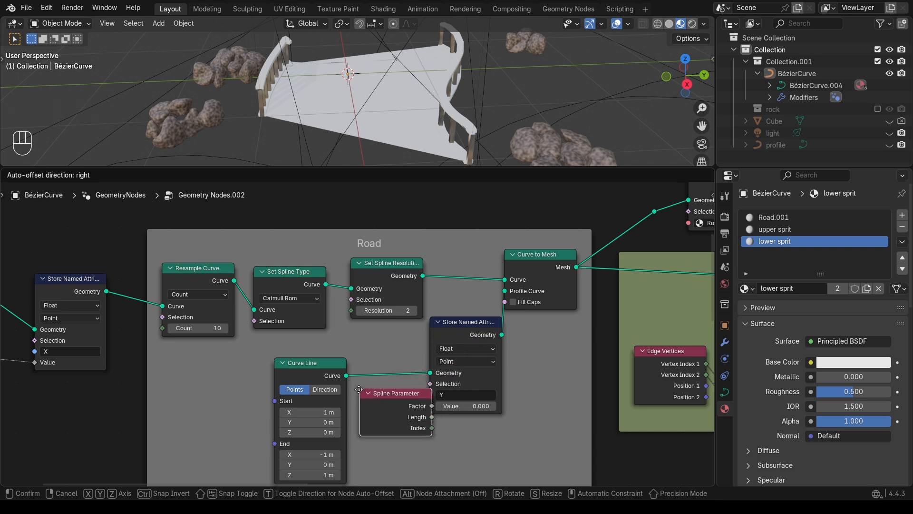
left_click(351, 405)
left_click_drag(311, 362, 221, 354)
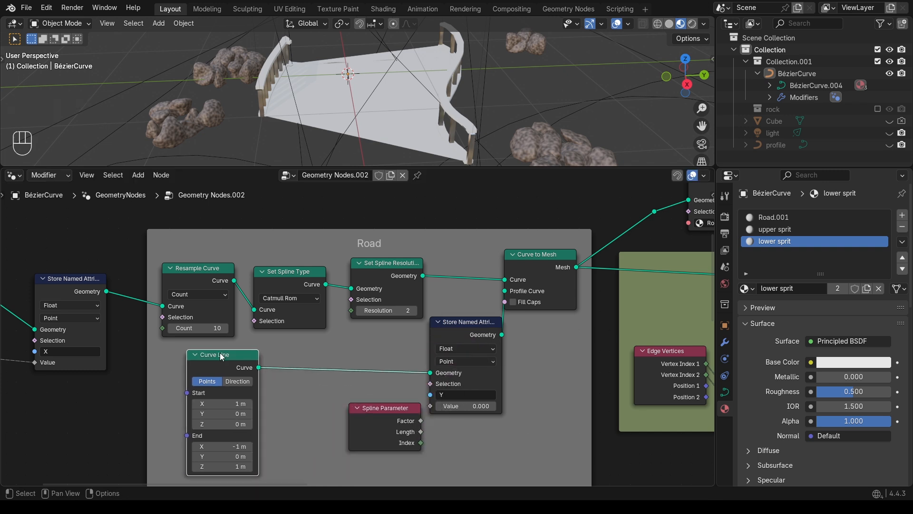
left_click_drag(389, 409, 425, 408)
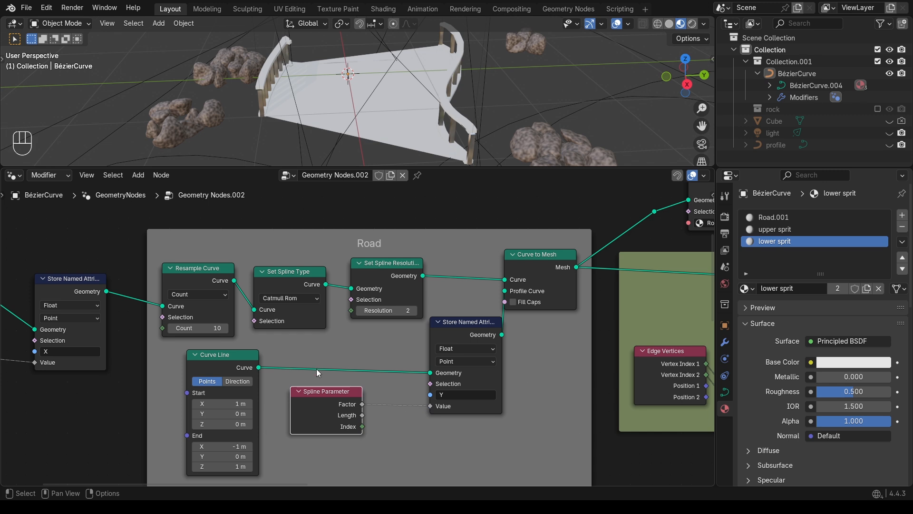
Step: Switch the node area to the Shader Editor and assign the Road.001 material to slot 3
scroll(319, 373, "down", 3)
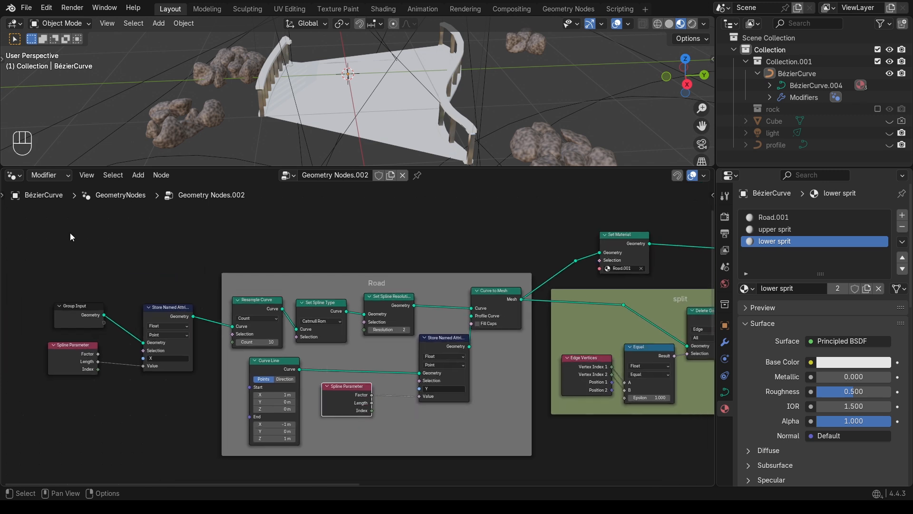
left_click(14, 175)
left_click(48, 270)
left_click(318, 175)
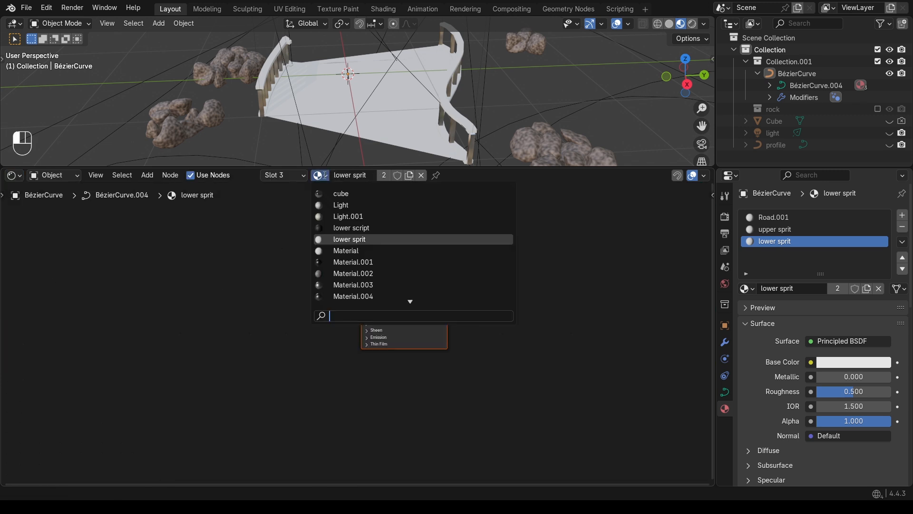
type("r")
left_click(347, 205)
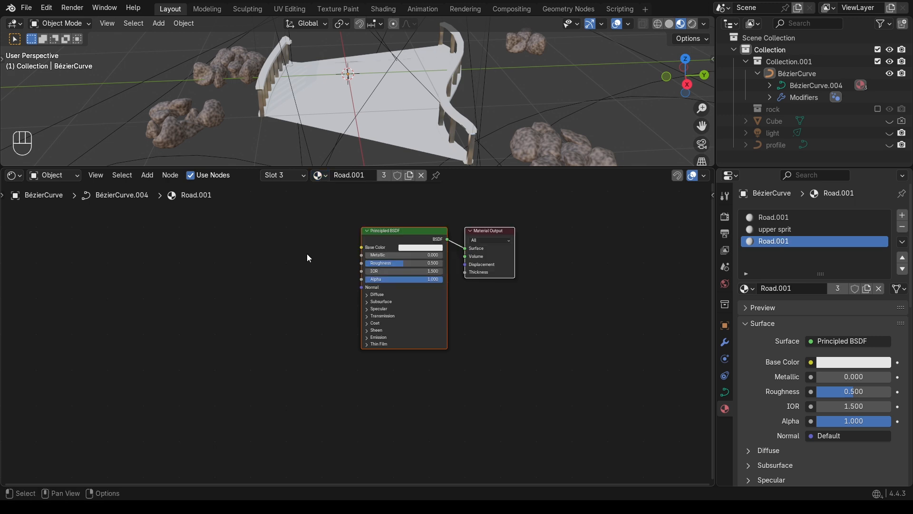
Step: Add two Attribute nodes to the Road.001 material and name them X and Y
scroll(307, 253, "up", 2)
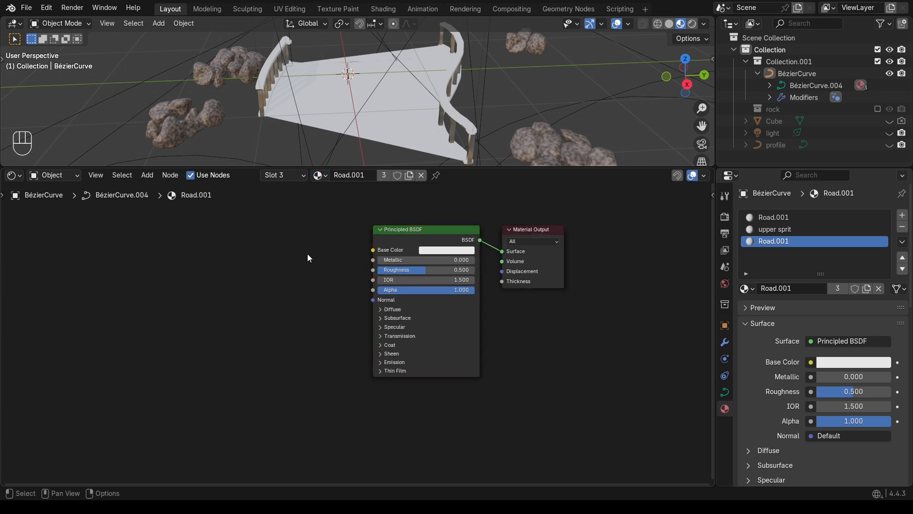
key("shift+a")
type("att")
key("Return")
left_click(141, 232)
key("shift+d")
left_click(161, 333)
left_click(171, 301)
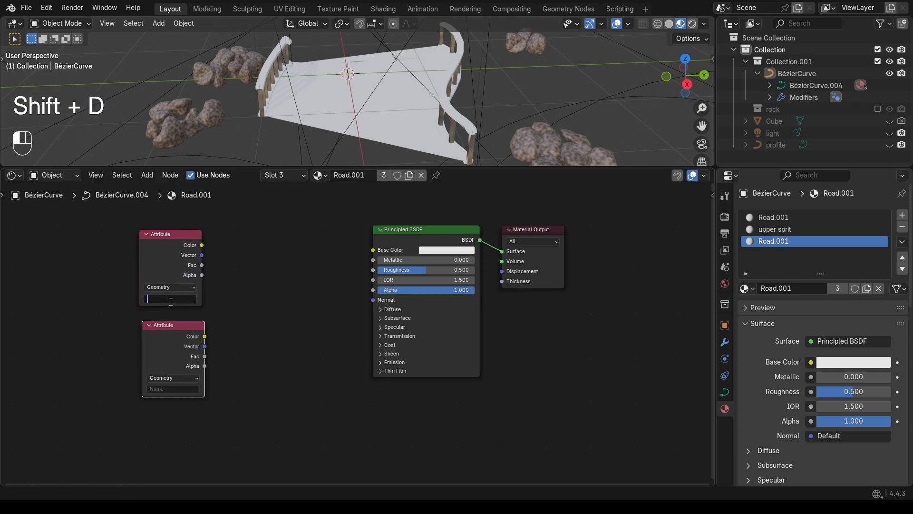
type("X")
key("Return")
scroll(176, 379, "up", 1)
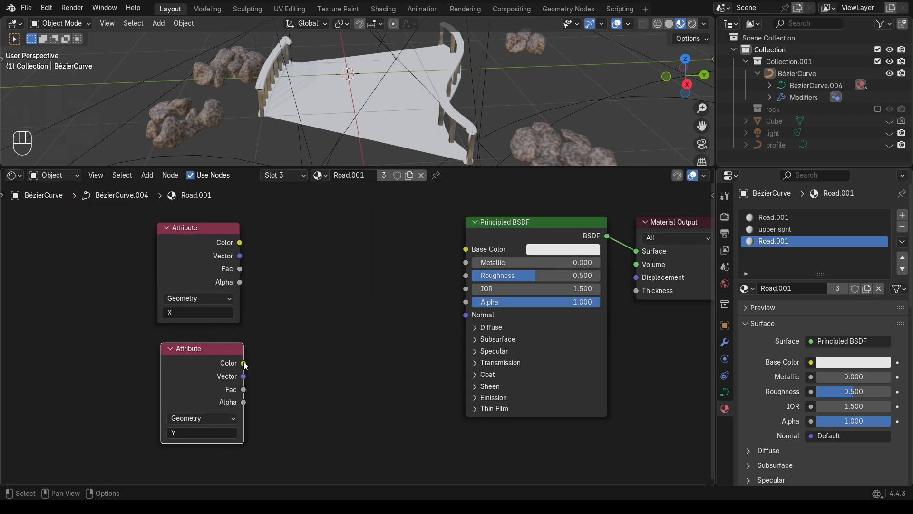
Step: Combine the X and Y attributes through a Combine XYZ node and connect its Vector to the Base Color
left_click_drag(223, 353, 208, 355)
key("shift+a")
type("co")
key("Return")
left_click(283, 269)
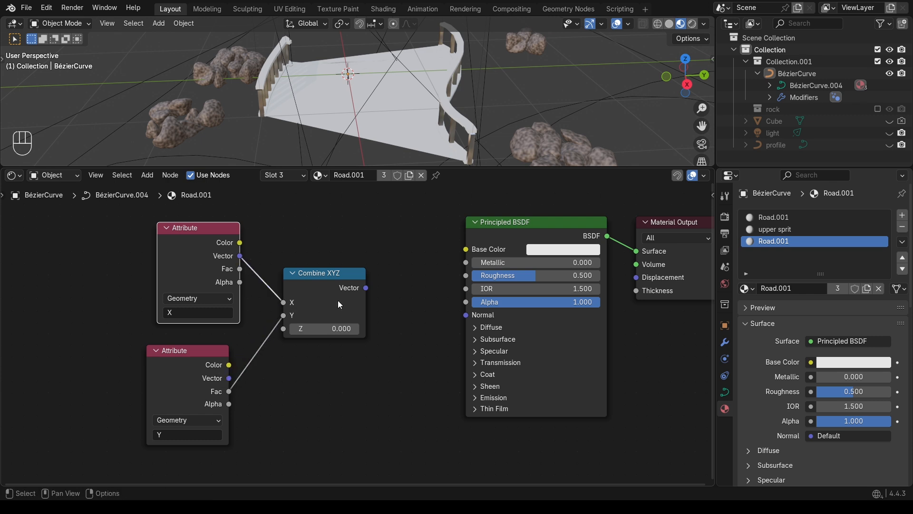
left_click_drag(366, 288, 466, 249)
Step: Make room and insert an Image Texture node with highway-lanes_albedo.png between Combine XYZ and the Principled BSDF's Base Color
middle_click_drag(396, 108, 421, 112)
left_click_drag(193, 256, 112, 258)
left_click_drag(184, 373, 108, 361)
left_click_drag(309, 301, 204, 299)
key("shift+a")
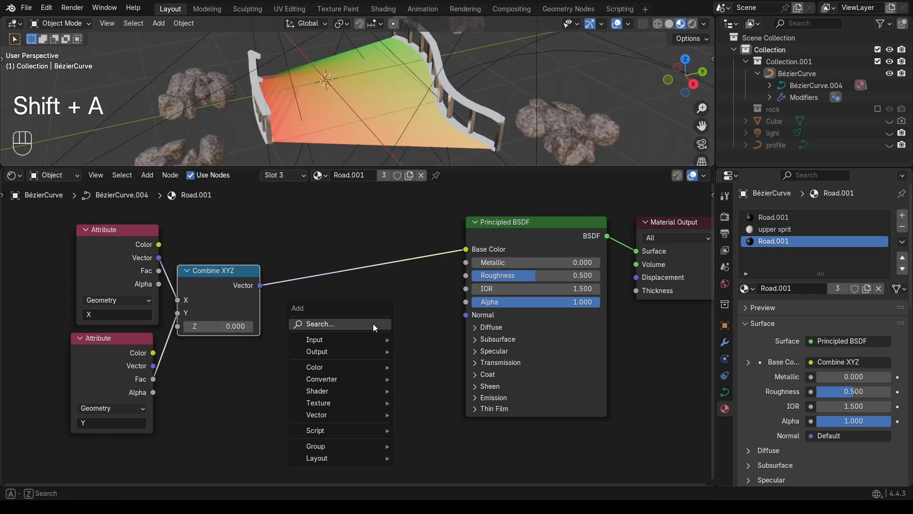
type("tes")
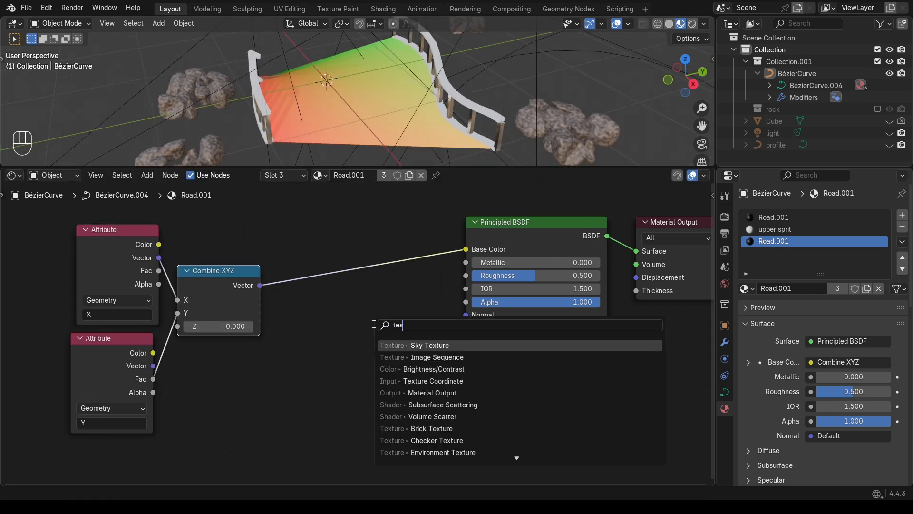
key("BackSpace")
key("BackSpace")
key("BackSpace")
type("im")
key("Return")
left_click(301, 243)
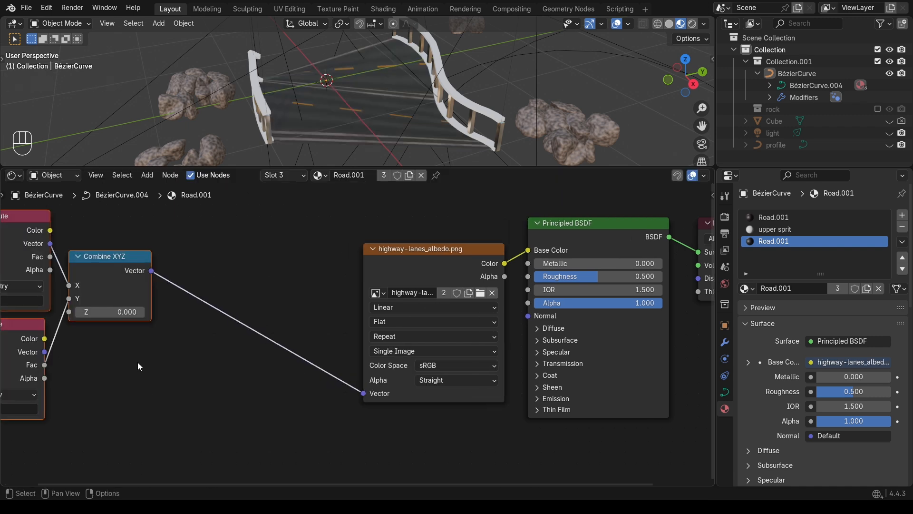
Step: Insert a Mapping node between Combine XYZ and the road image texture, with its Z rotation set to 90°
key("shift+a")
mouse_move(281, 396)
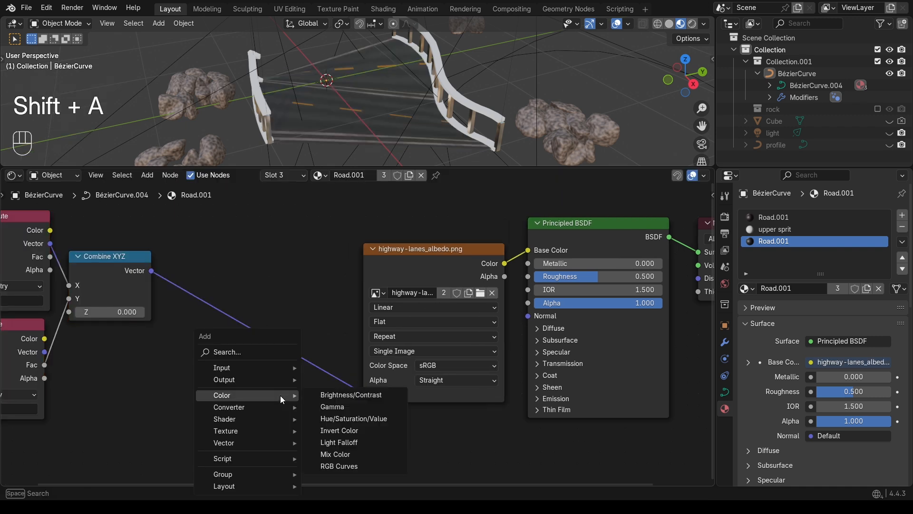
type("mapp")
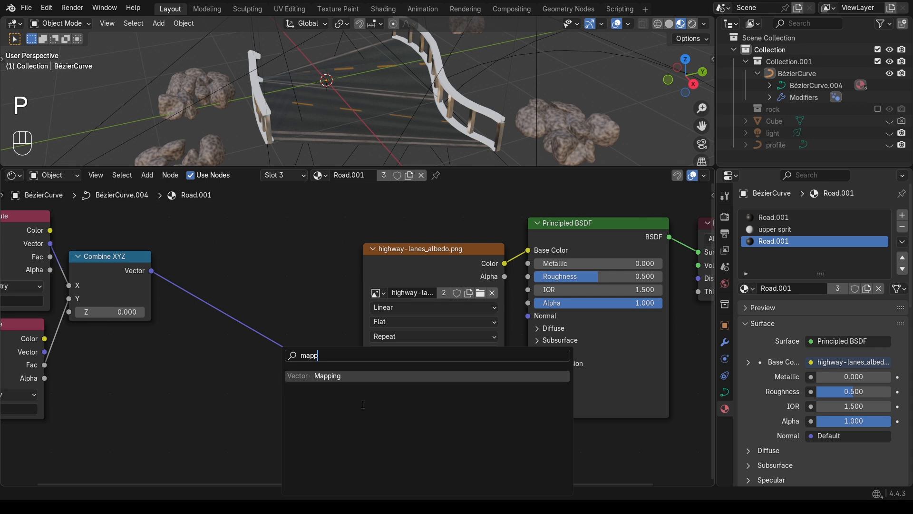
left_click(370, 376)
left_click(243, 389)
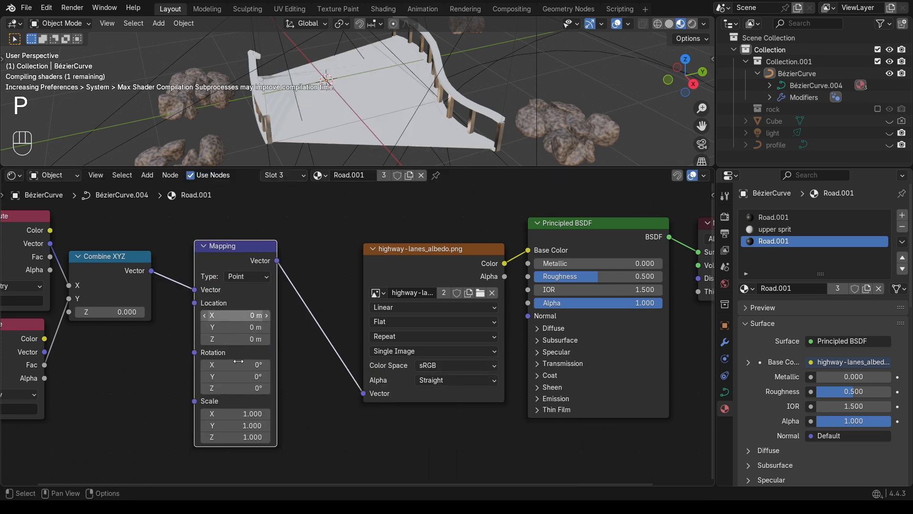
left_click(243, 389)
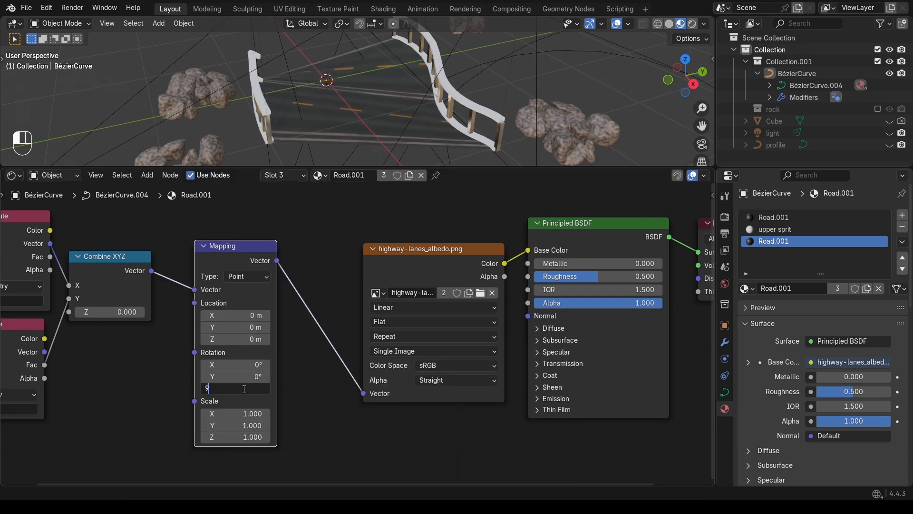
key("Return")
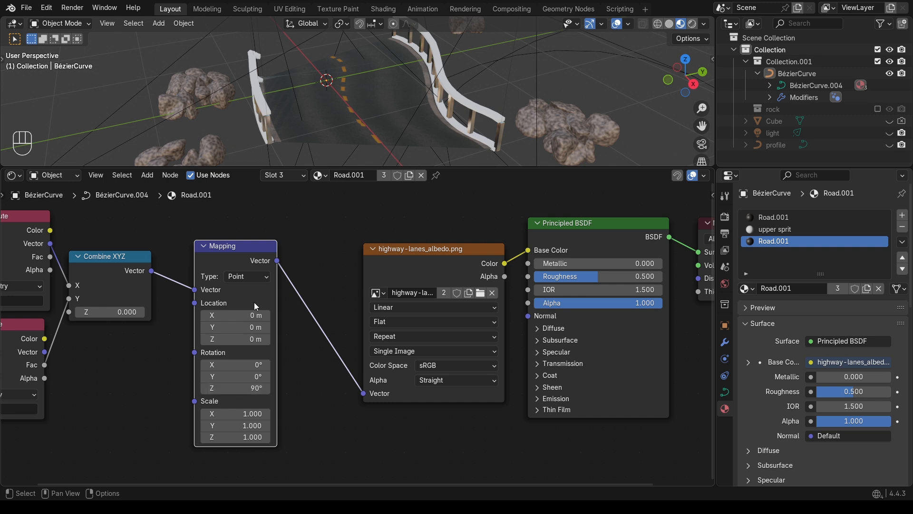
Step: Insert a Vector Math node set to Divide between the Mapping node and the road image texture
key("shift+a")
type("vec")
left_click(345, 342)
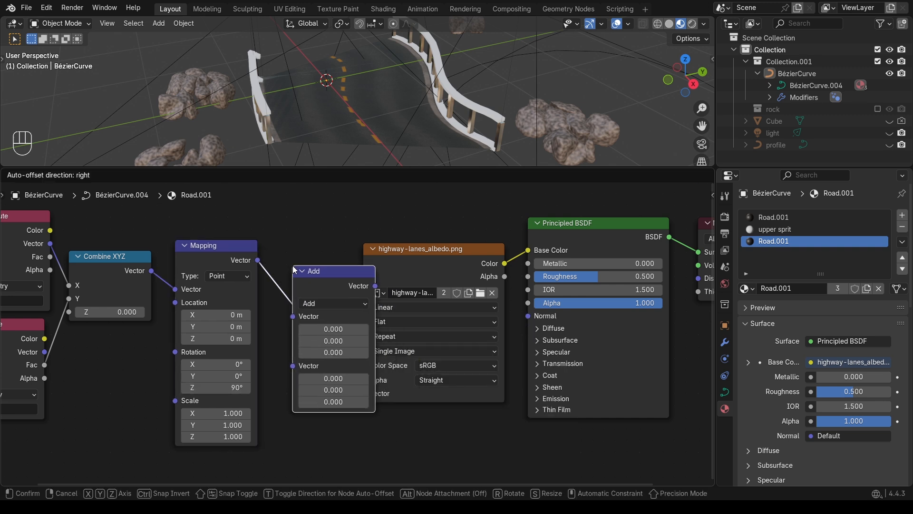
left_click(315, 293)
left_click(320, 302)
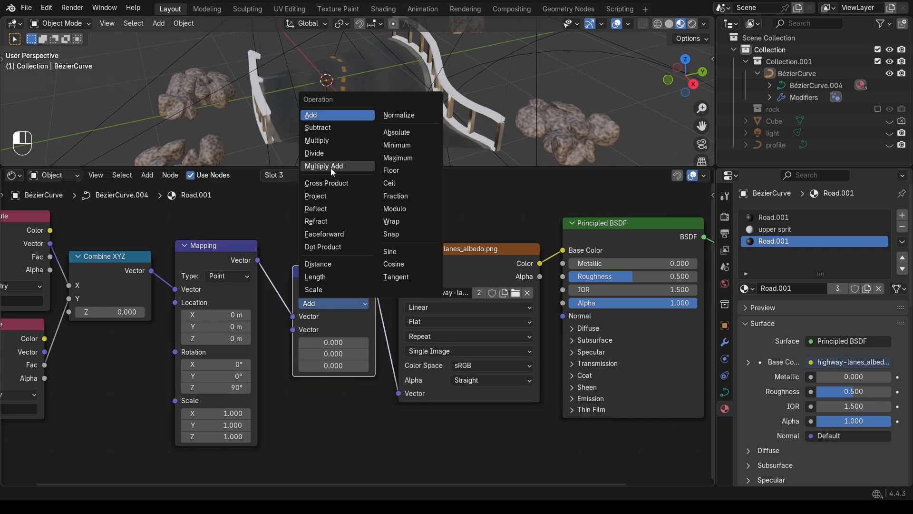
left_click(335, 154)
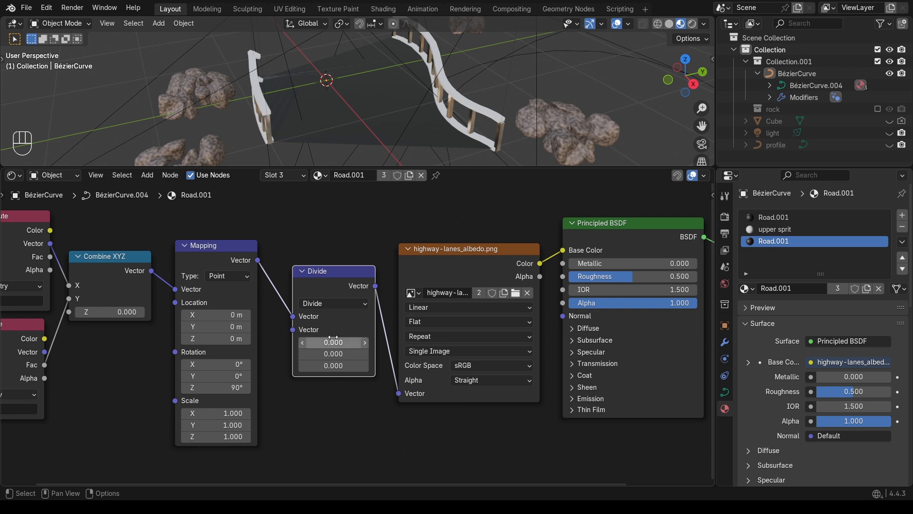
Step: Set the Divide node's second vector to 1.000, 5.000, 1.000
type("1")
key("Return")
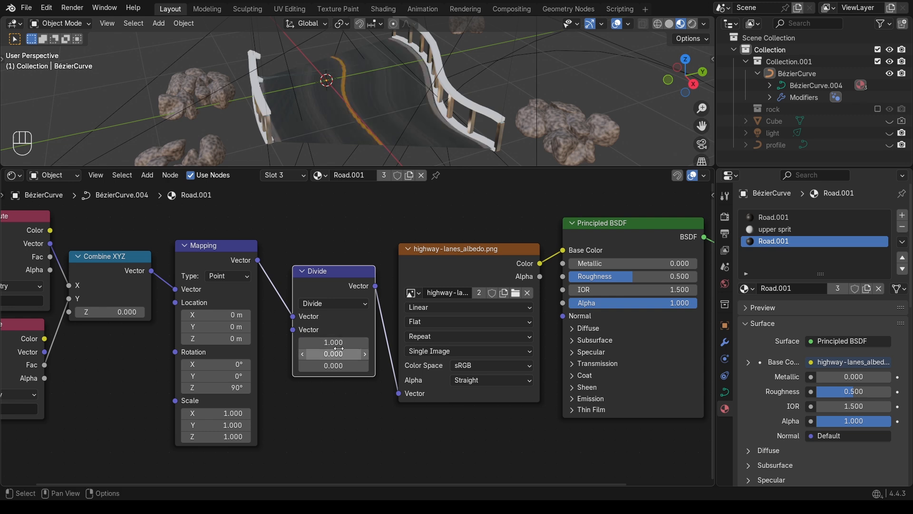
scroll(338, 350, "up", 5)
middle_click_drag(339, 352, 353, 343)
left_click_drag(335, 371, 358, 352)
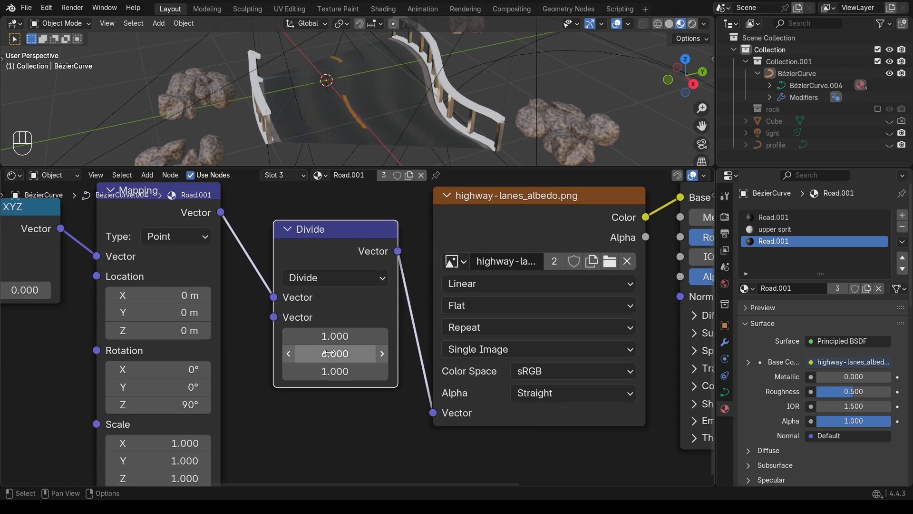
key("Home")
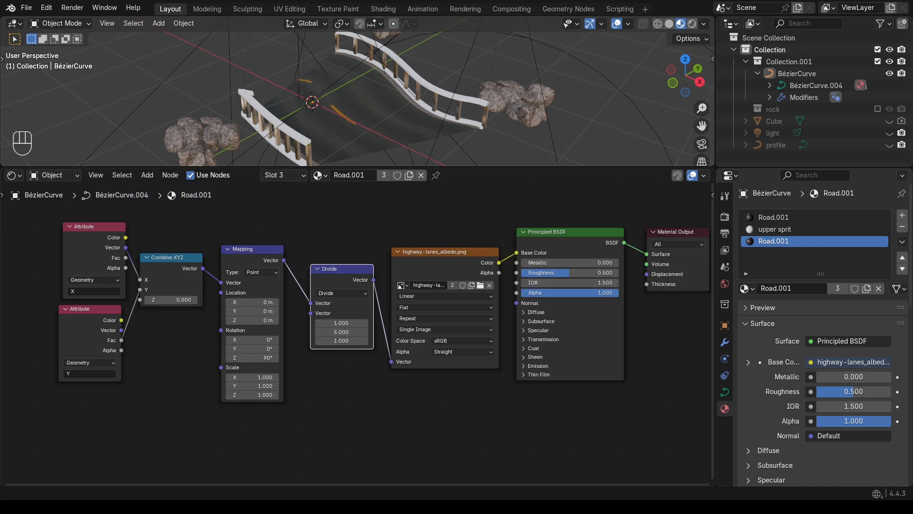
Step: Wire in the highway-lanes metallic, roughness, normal and height textures, and connect a Bump node to the Principled BSDF's Normal
left_click_drag(440, 355, 505, 217)
left_click_drag(505, 218, 497, 216)
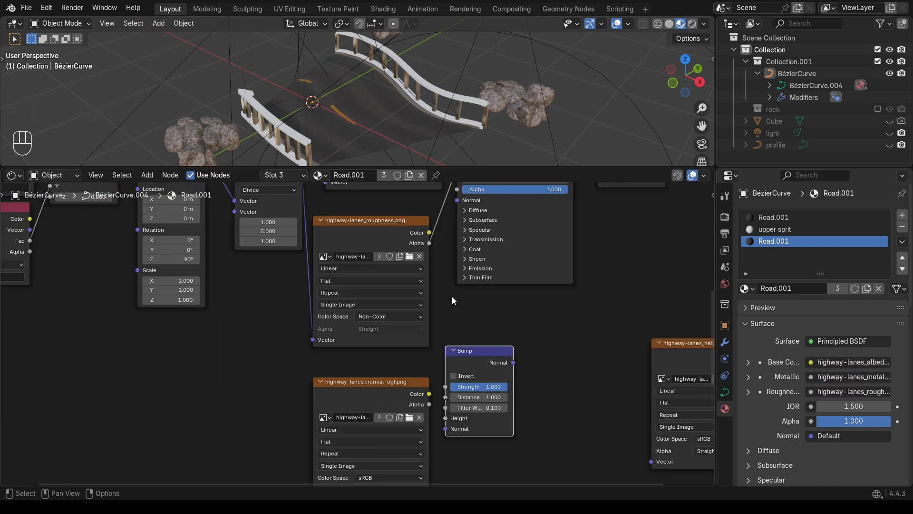
left_click_drag(500, 366, 450, 295)
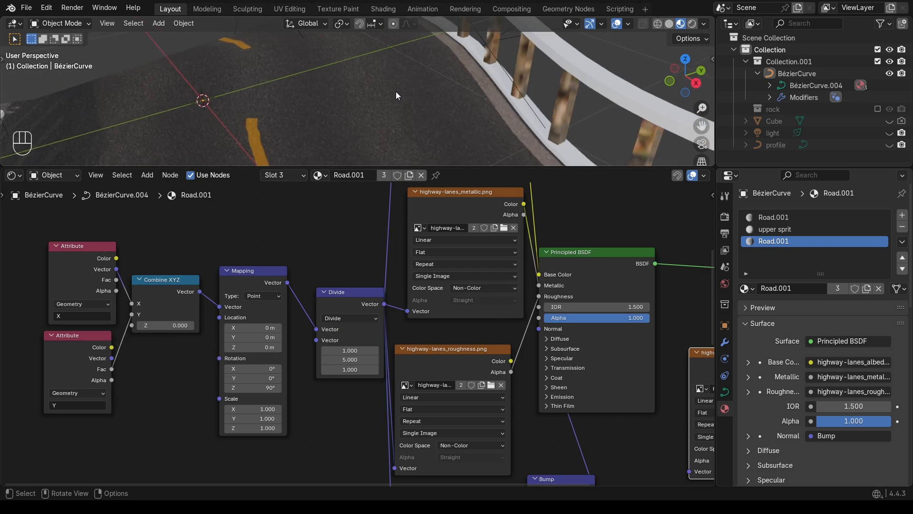
Step: Load the upper sprit material in slot 3 and set its Metallic to 1.000 and Roughness to 0.000
scroll(396, 95, "up", 3)
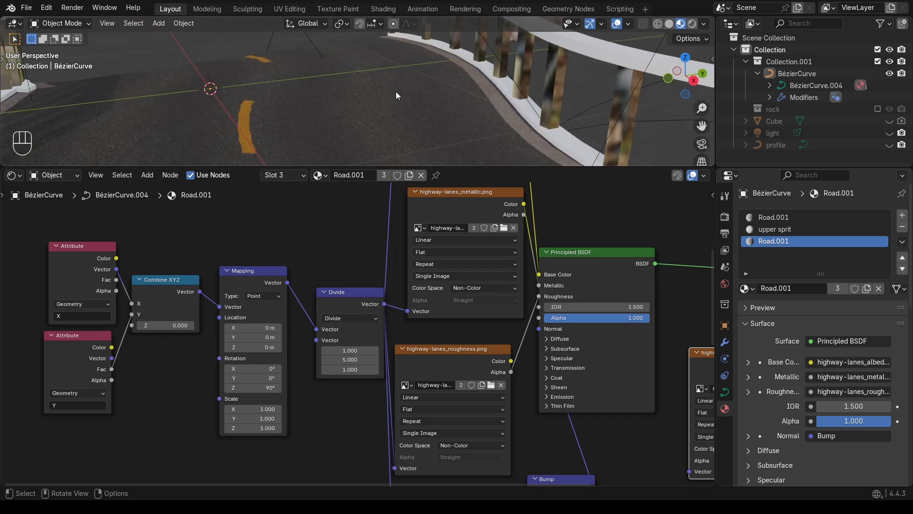
scroll(396, 92, "down", 3)
mouse_move(396, 91)
middle_mouse_down()
mouse_move(395, 75)
mouse_move(396, 106)
mouse_move(396, 97)
middle_mouse_up()
left_click(320, 176)
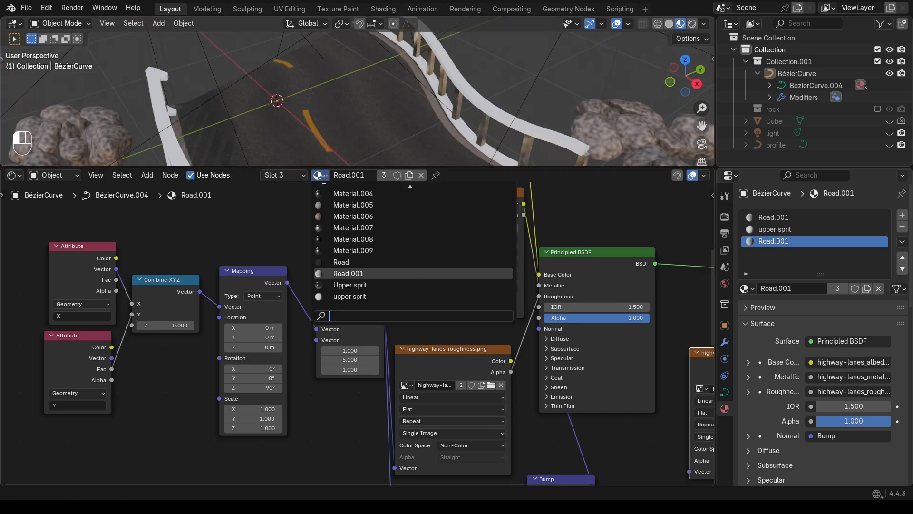
left_click(481, 291)
left_click_drag(436, 288, 534, 288)
Step: Assign the lower sprit material to slot 3 and set its base color, Metallic to 0.375 and Roughness to 0.525
left_click(320, 175)
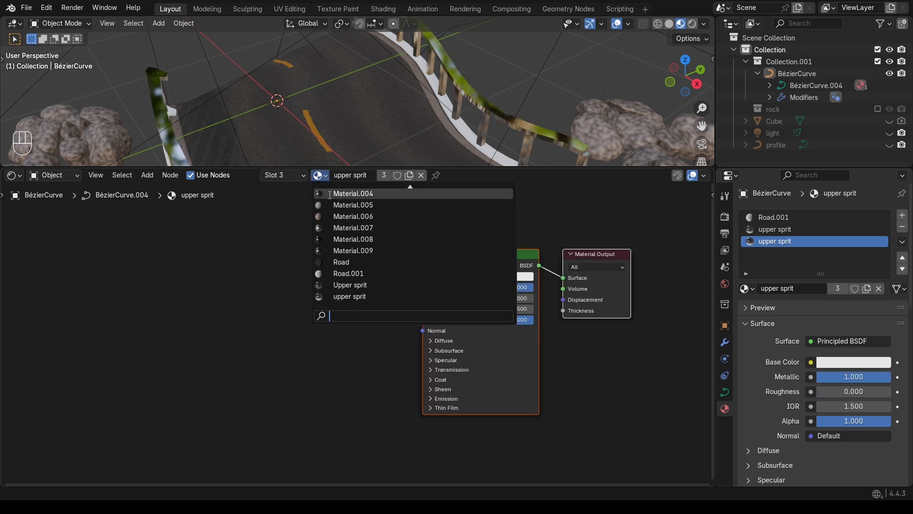
key("Down")
type("l")
left_click(388, 216)
left_click(495, 277)
left_click_drag(459, 298, 449, 298)
left_click_drag(447, 287, 496, 298)
Step: Enlarge the viewport, add a Plane scaled up as the ground, and move it along Z beneath the road
scroll(443, 101, "down", 6)
middle_click_drag(444, 100, 418, 103)
scroll(418, 102, "up", 4)
left_click_drag(490, 168, 490, 389)
key("shift+a")
mouse_move(333, 155)
left_click(450, 153)
key("s")
left_click(380, 128)
scroll(378, 124, "up", 4)
key("g")
key("z")
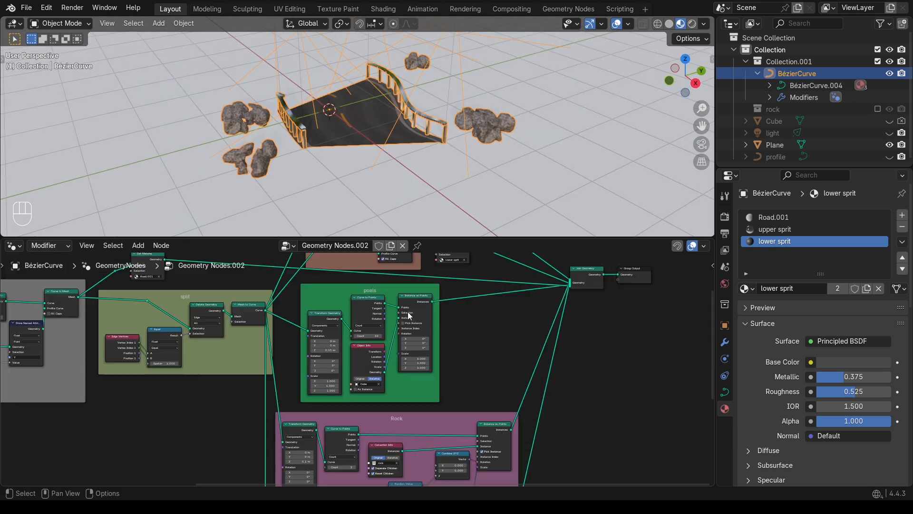
Step: Set the render engine to Cycles with GPU Compute and enable viewport denoising
left_click(725, 216)
left_click(856, 243)
left_click(837, 252)
left_click(763, 356)
left_click(764, 356)
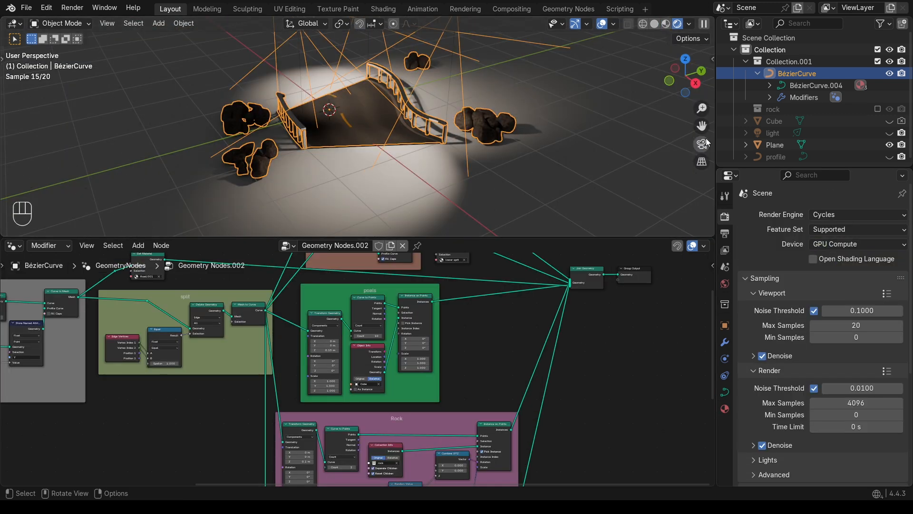
Step: Select the light object and reduce its spot size to about 49.8°
middle_click_drag(531, 90, 545, 138, "shift")
left_click(797, 132)
left_click_drag(845, 415, 830, 415)
Step: Set the lights' Transform Geometry Z translation to about 2.3 m and increase their Curve to Points count
scroll(370, 112, "up", 4)
middle_click_drag(395, 111, 388, 76)
scroll(370, 113, "down", 5)
middle_click_drag(353, 106, 347, 111)
left_click(428, 64)
middle_click_drag(377, 385, 362, 285)
scroll(333, 314, "up", 3)
left_click_drag(308, 335, 317, 335)
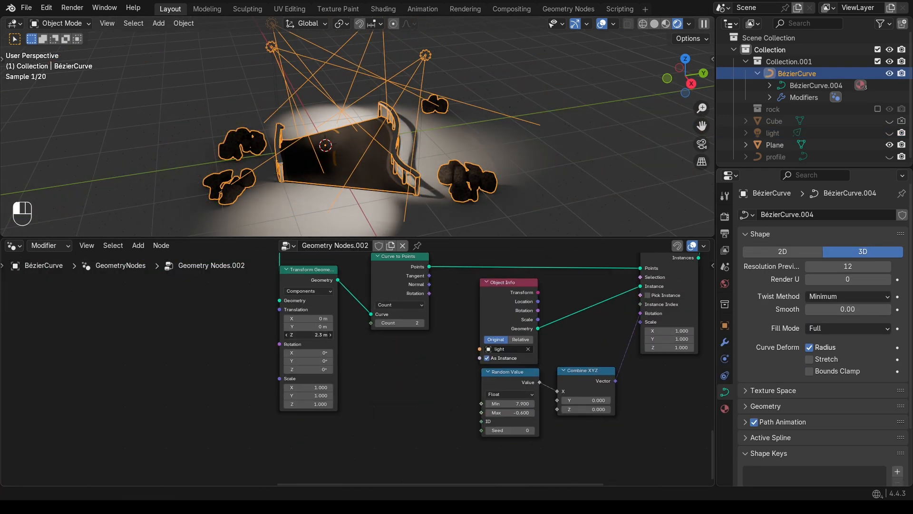
left_click_drag(400, 323, 410, 323)
middle_click_drag(380, 133, 415, 216)
scroll(413, 157, "down", 4)
Step: Reposition the lights' Random Value node and adjust its Min, Max and Seed
middle_click_drag(411, 96, 358, 99)
left_click_drag(508, 383, 491, 395)
middle_click_drag(404, 133, 368, 97)
left_click_drag(496, 425, 465, 416)
left_click_drag(495, 443, 503, 443)
middle_click_drag(405, 128, 413, 142)
scroll(413, 141, "up", 4)
left_click_drag(495, 425, 503, 425)
middle_click_drag(413, 138, 431, 154)
left_click_drag(495, 416, 491, 425)
Step: Slightly reduce the lights' Z translation and Y scale in Transform Geometry, along with the Random Value's Max
middle_click_drag(486, 325, 483, 376)
left_click_drag(309, 386, 303, 385)
middle_click_drag(380, 138, 419, 128)
middle_click_drag(343, 405, 333, 375)
left_click_drag(291, 417, 275, 419)
left_click_drag(492, 447, 483, 447)
Step: Select the light object and switch the node area to the Shader Editor
left_click(773, 133)
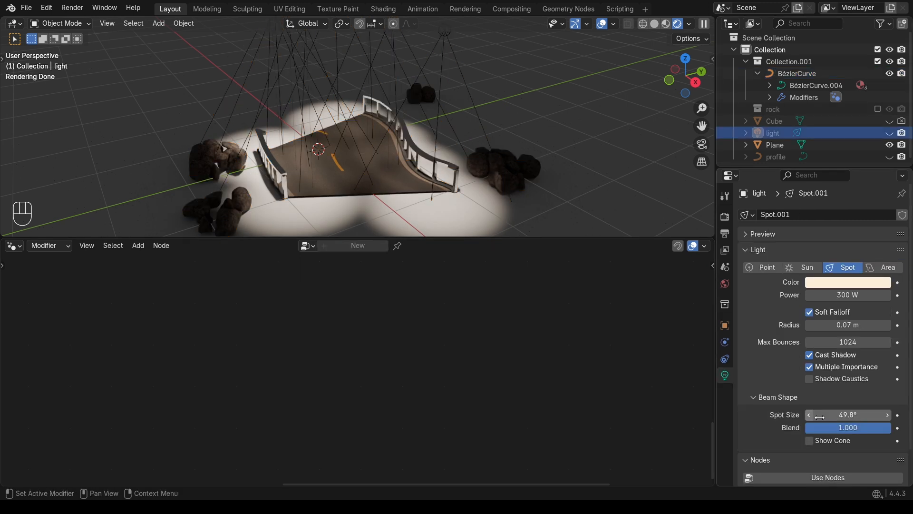
left_click(13, 245)
left_click(52, 316)
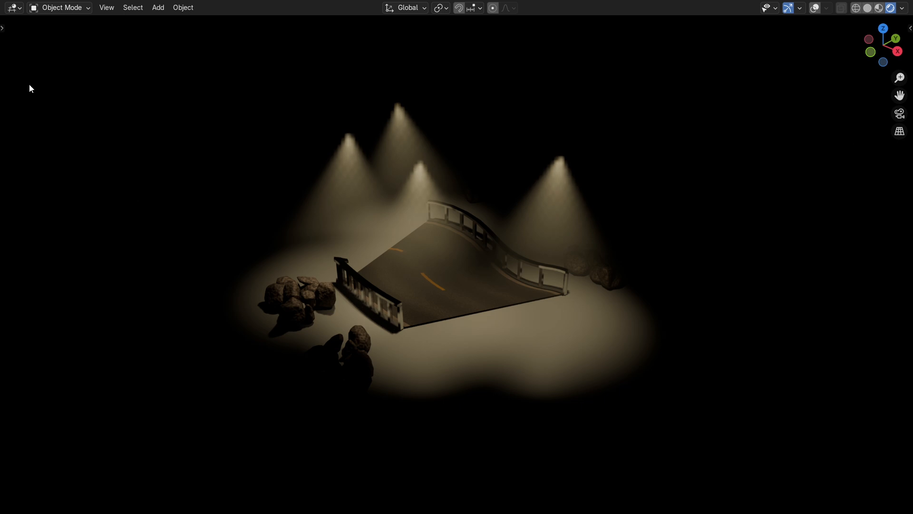
Step: Enter Edit Mode on the road curve and rotate its control point to straighten the road
key("Tab")
key("r")
left_click(324, 173)
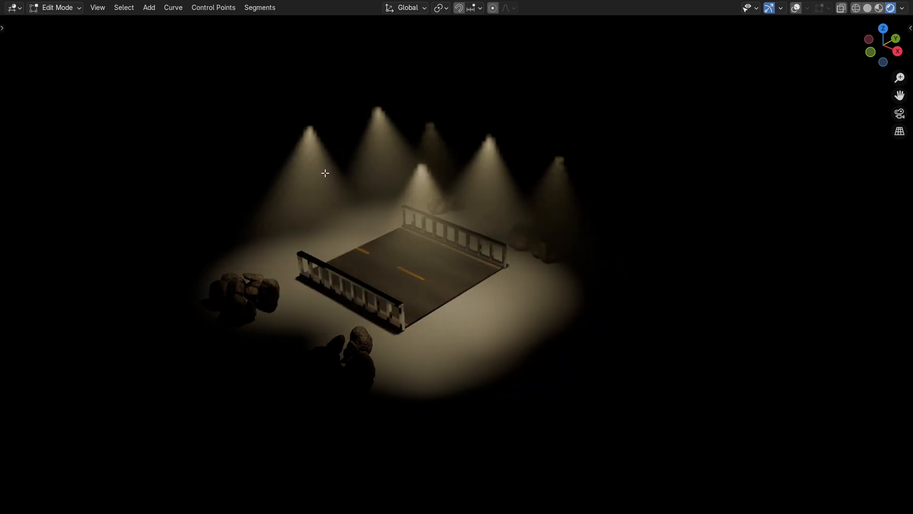
Step: Lengthen the road by moving both end points of the curve outward along X
key("g")
key("x")
left_click(201, 159)
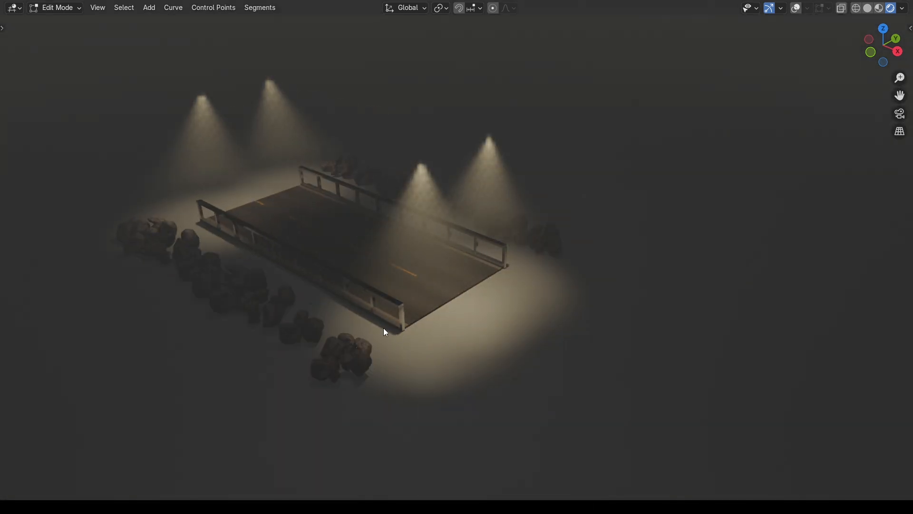
key("g")
key("x")
left_click(552, 418)
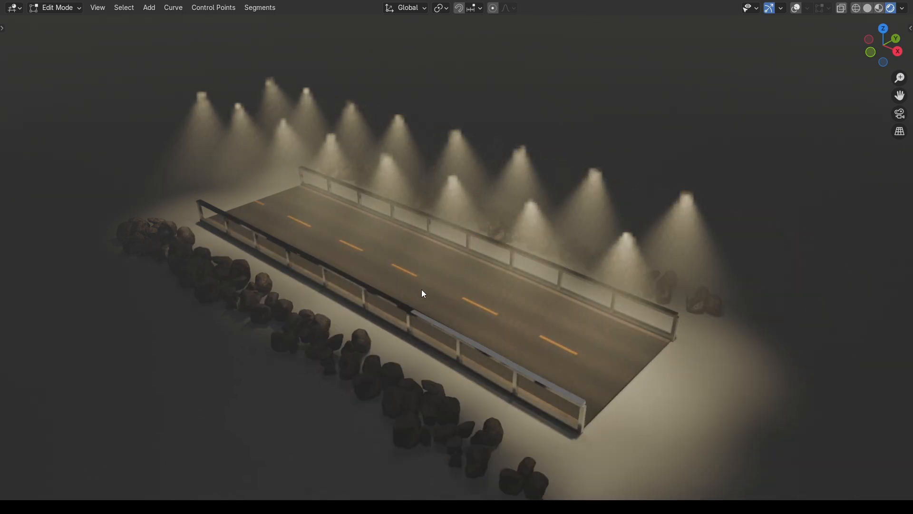
Step: Extrude the far end of the road curve and move the near end outward to make a longer, bending road
key("e")
left_click(153, 157)
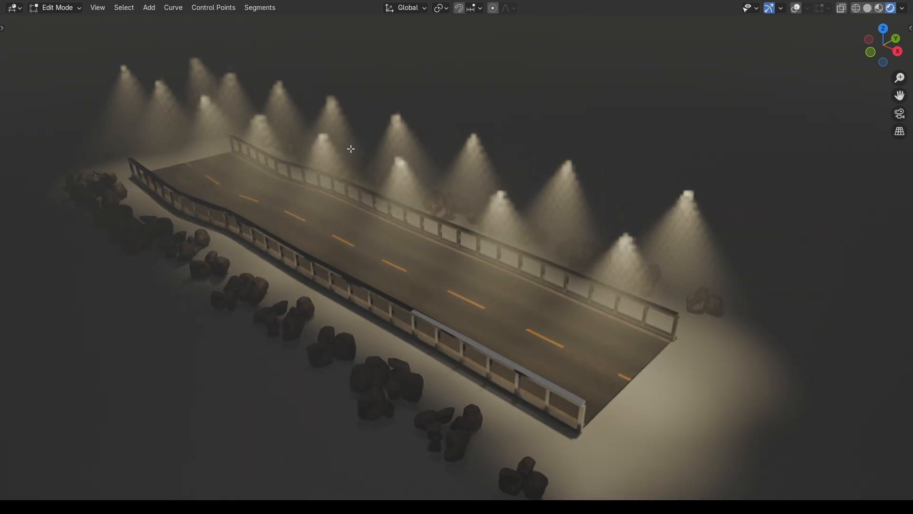
left_click(410, 352)
key("g")
right_click(476, 111)
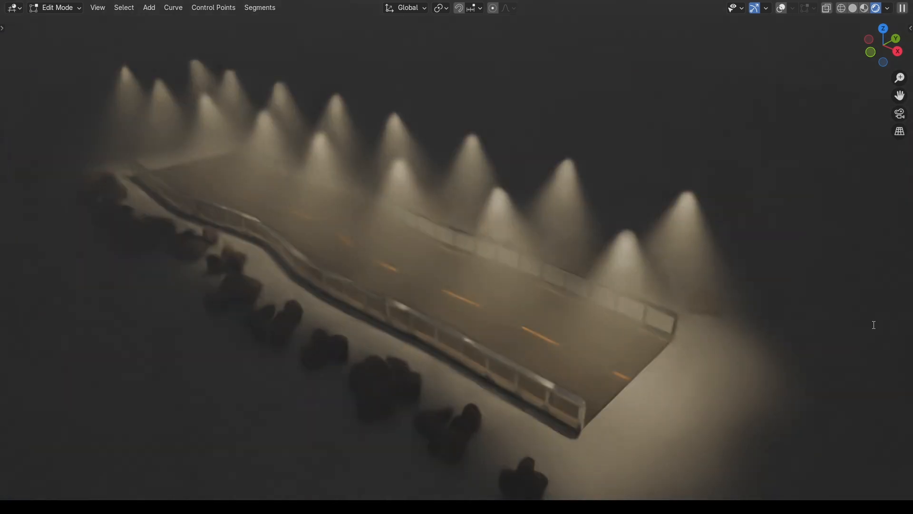
key("g")
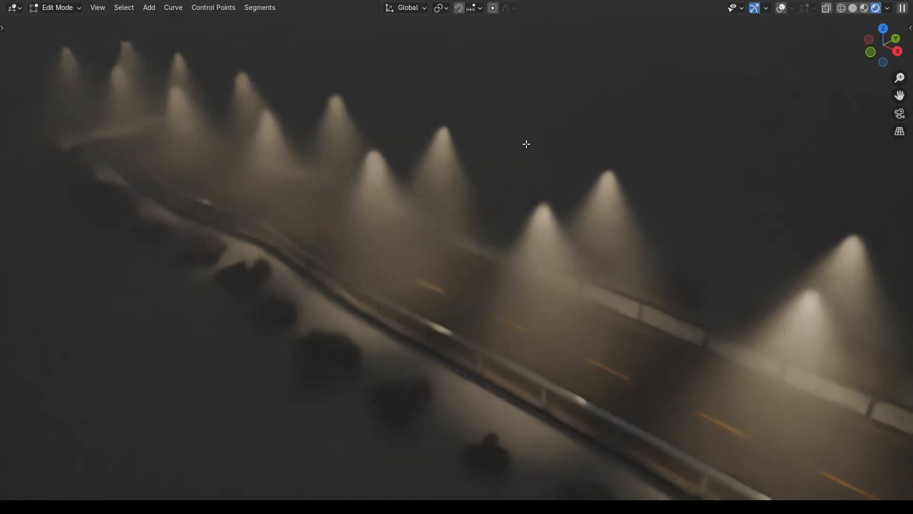
left_click(546, 127)
Step: Increase the number of lights and rocks along the road
left_click_drag(441, 292, 452, 292)
left_click_drag(430, 449, 436, 448)
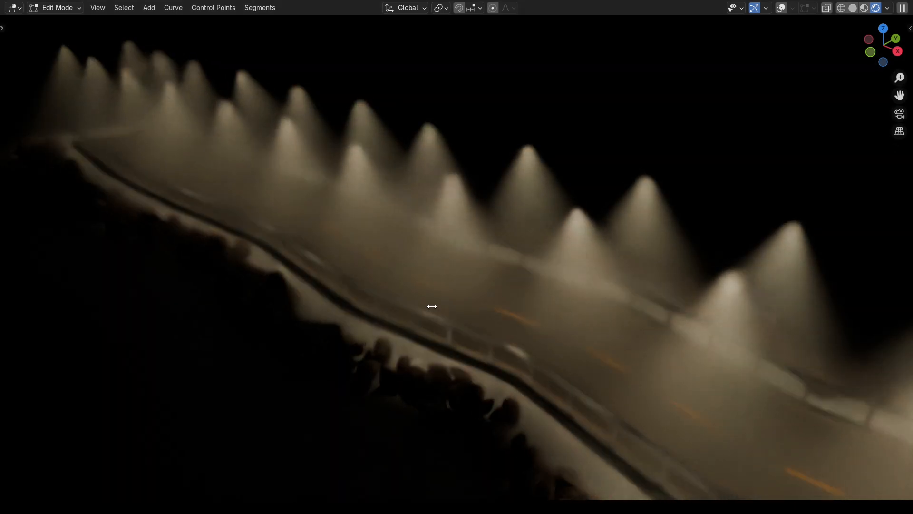